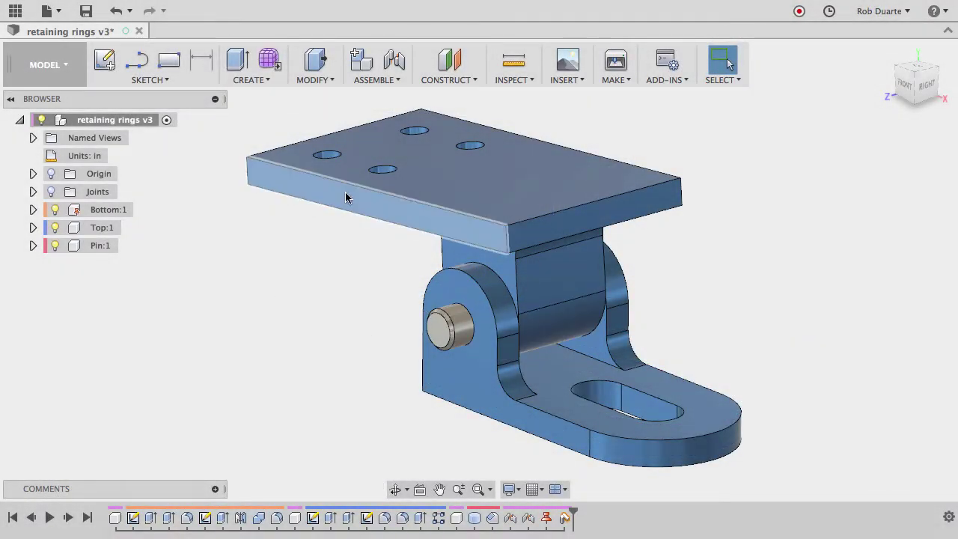
- Select Bottom:1, Top:1 and Pin:1 in turn, then expand Joints to show Rev1 and Rev2
left_click(105, 213)
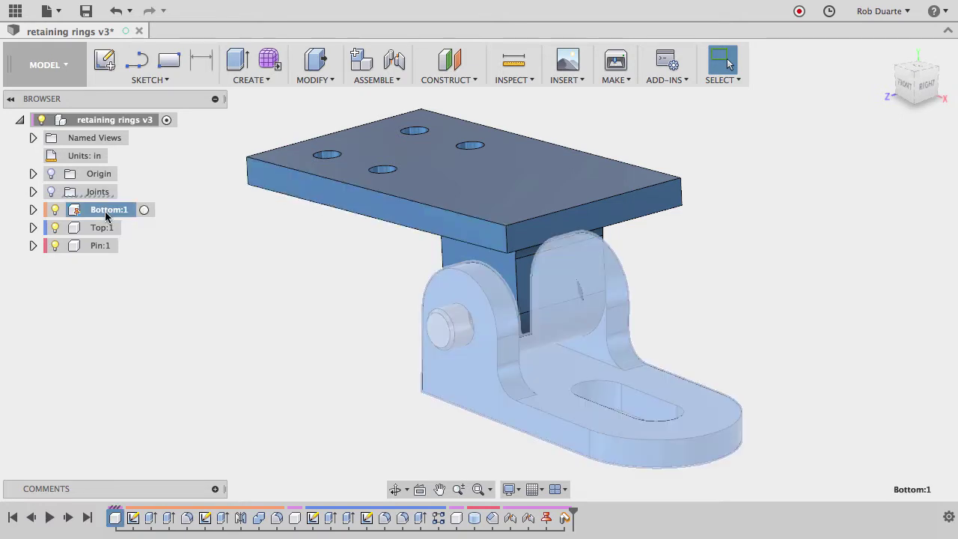
left_click(102, 228)
left_click(100, 248)
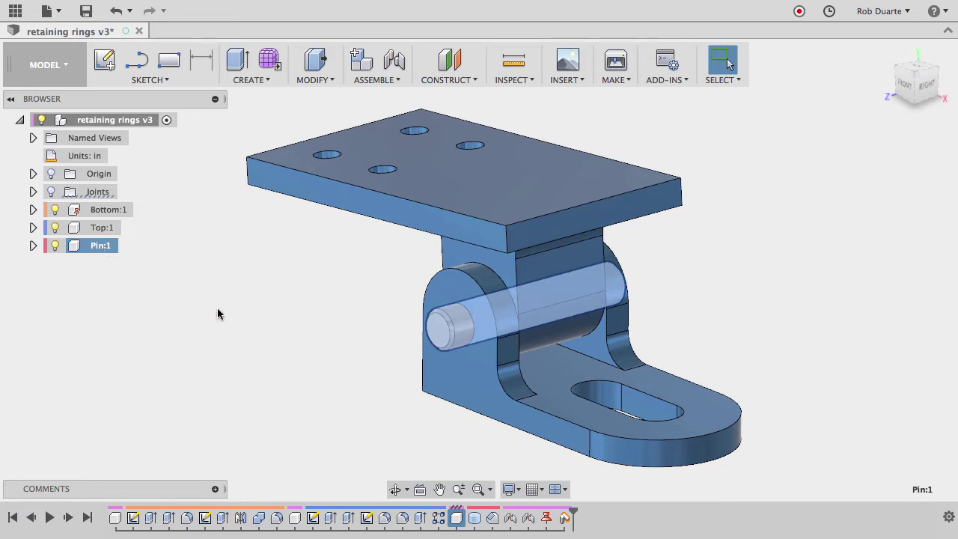
left_click(33, 191)
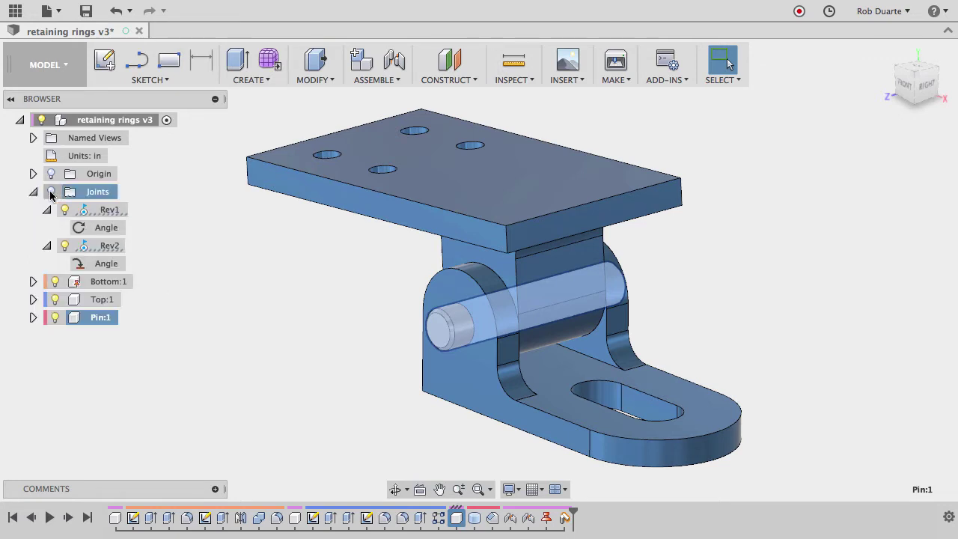
left_click(94, 214)
right_click(93, 216)
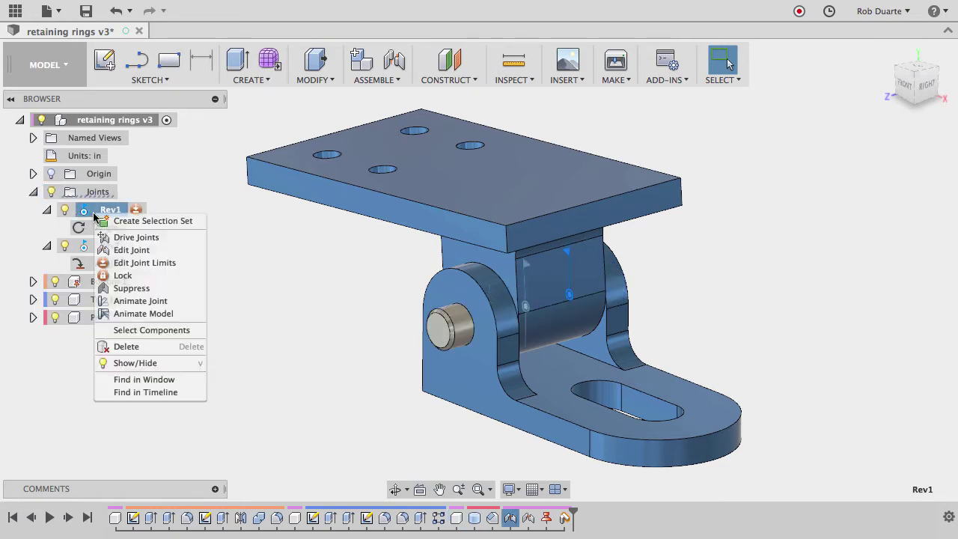
left_click(109, 238)
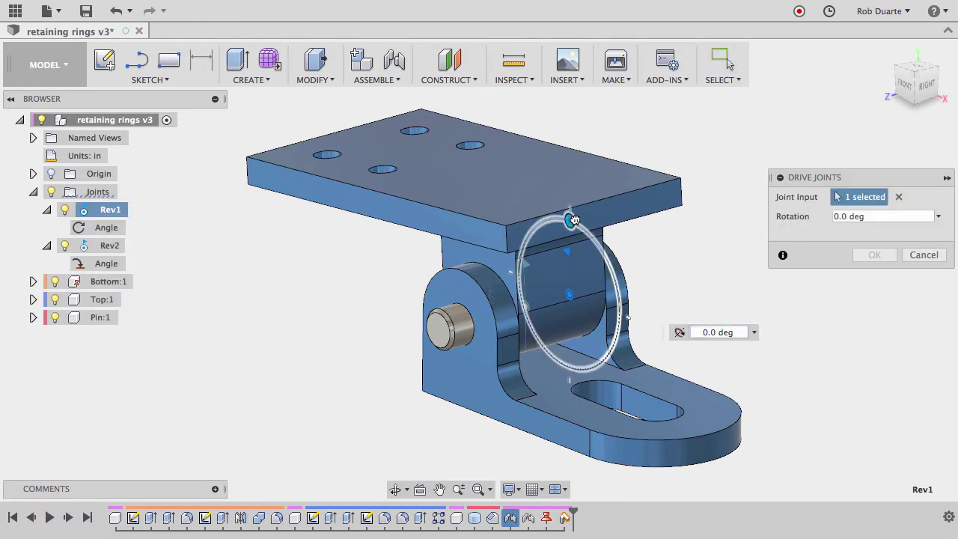
left_click_drag(568, 228, 569, 150)
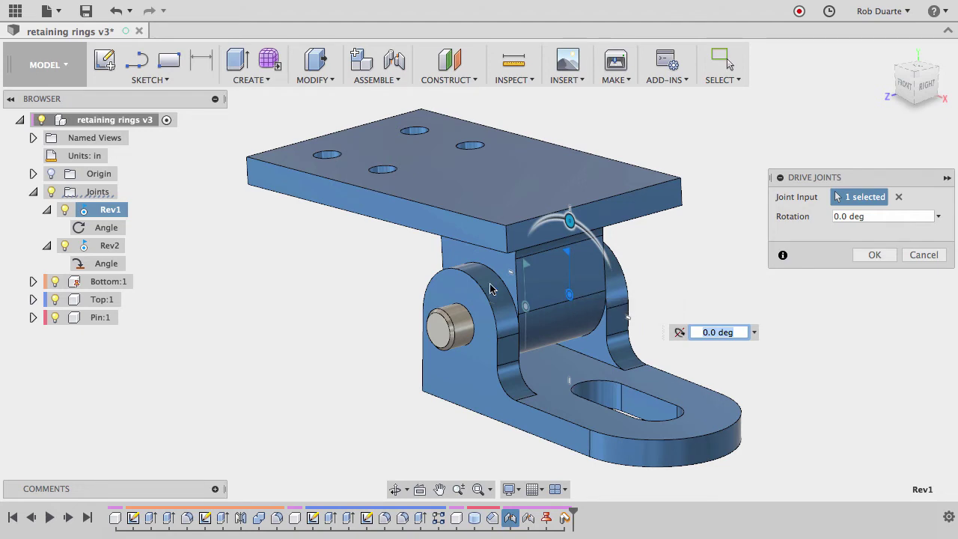
left_click_drag(570, 219, 573, 218)
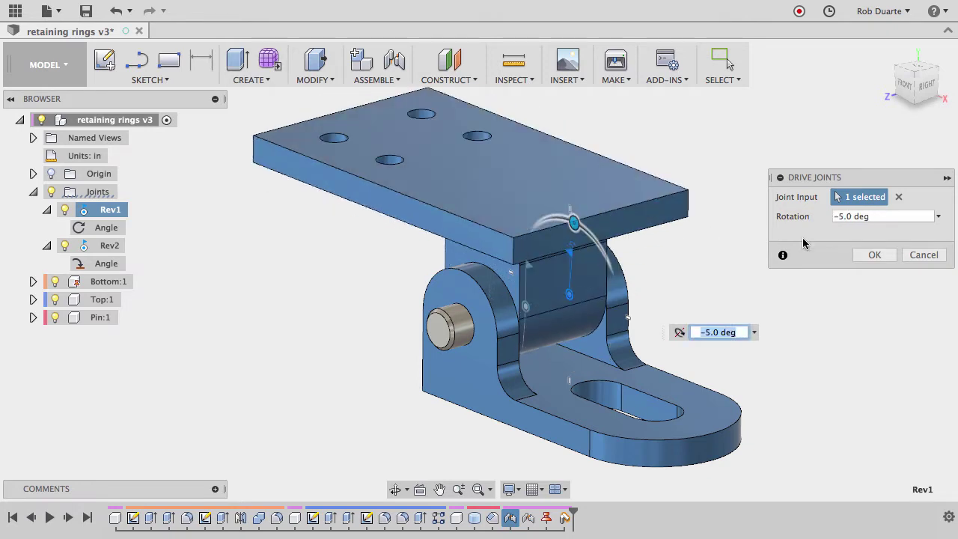
left_click(922, 255)
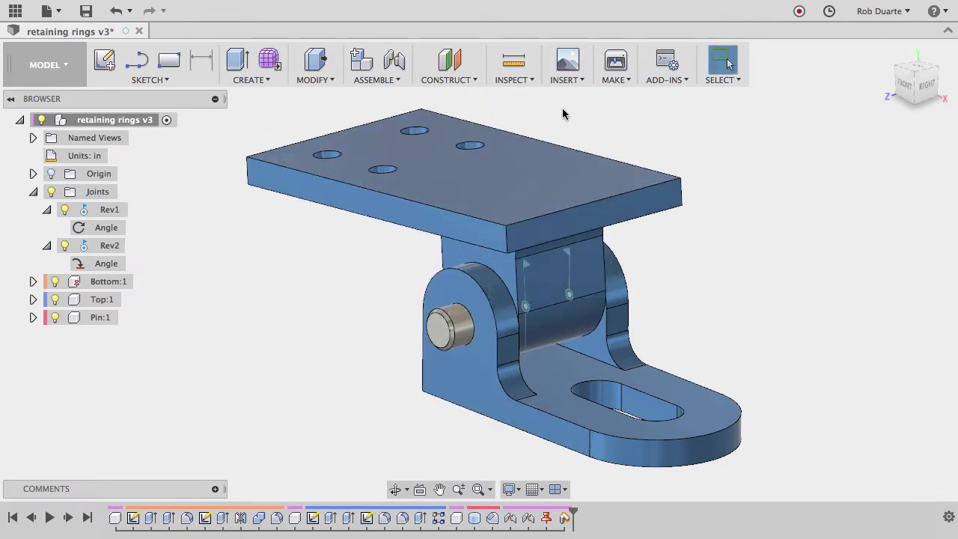
- Open the McMaster-Carr component catalog and search for 'locknut'
left_click(567, 81)
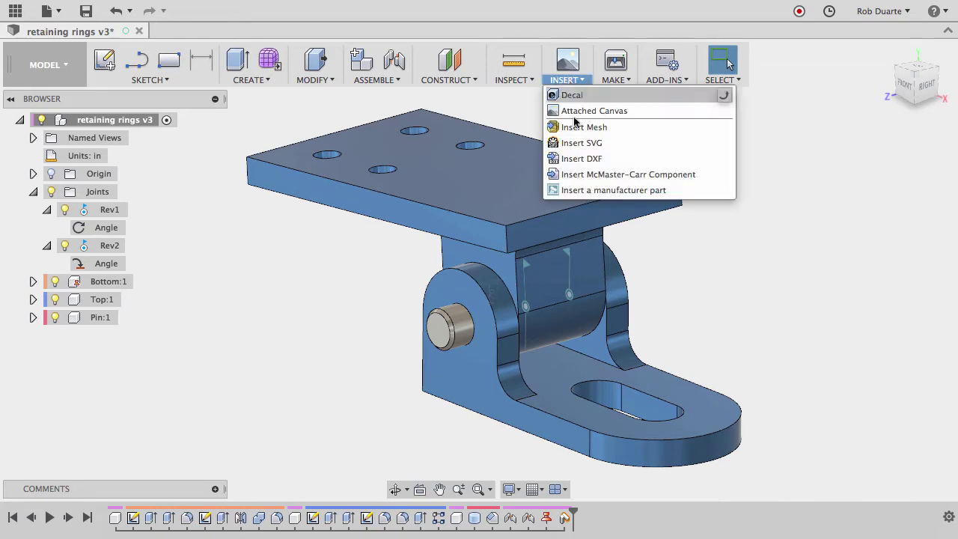
left_click(618, 175)
left_click_drag(555, 88, 655, 57)
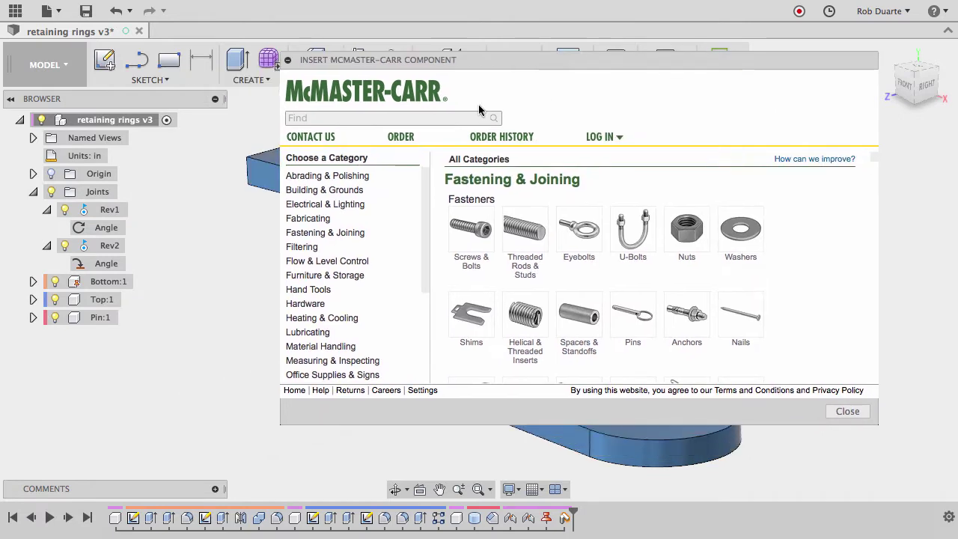
left_click(438, 120)
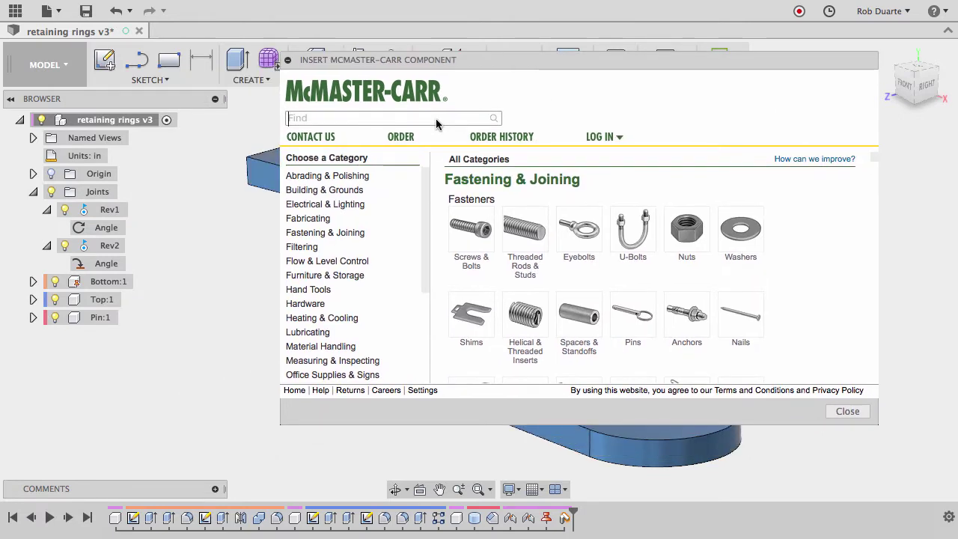
type("locknut")
key("Return")
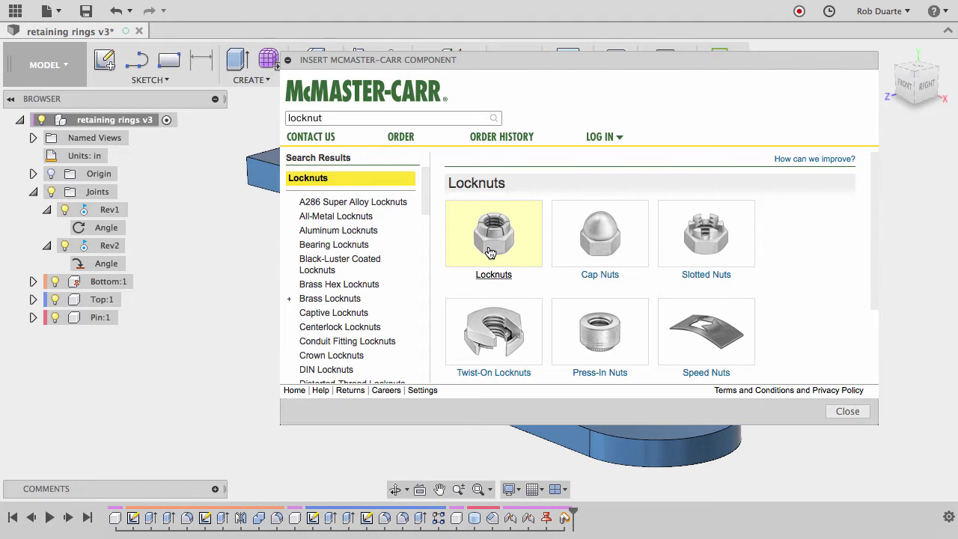
- Replace the search with 'cotter pins' to list 519 cotter pin results
left_click(354, 117)
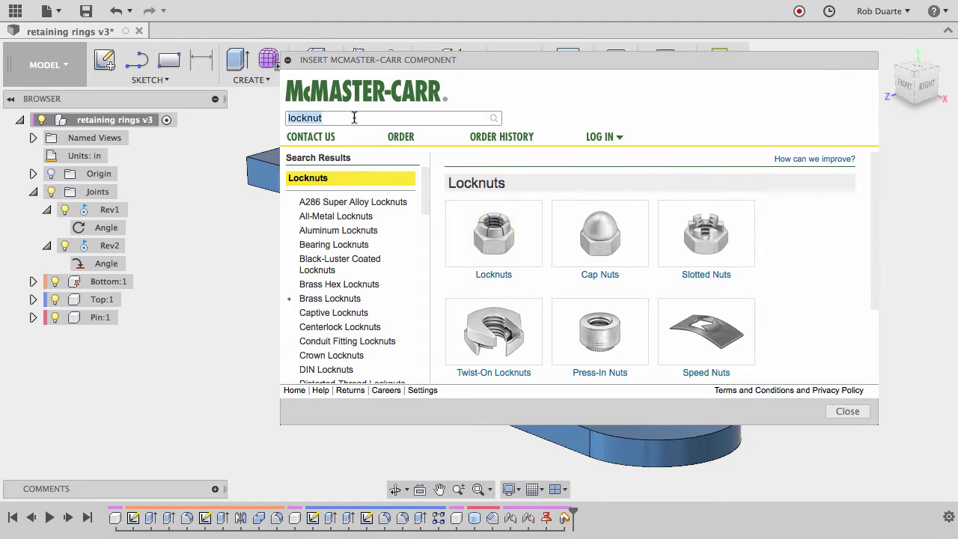
type("cotter")
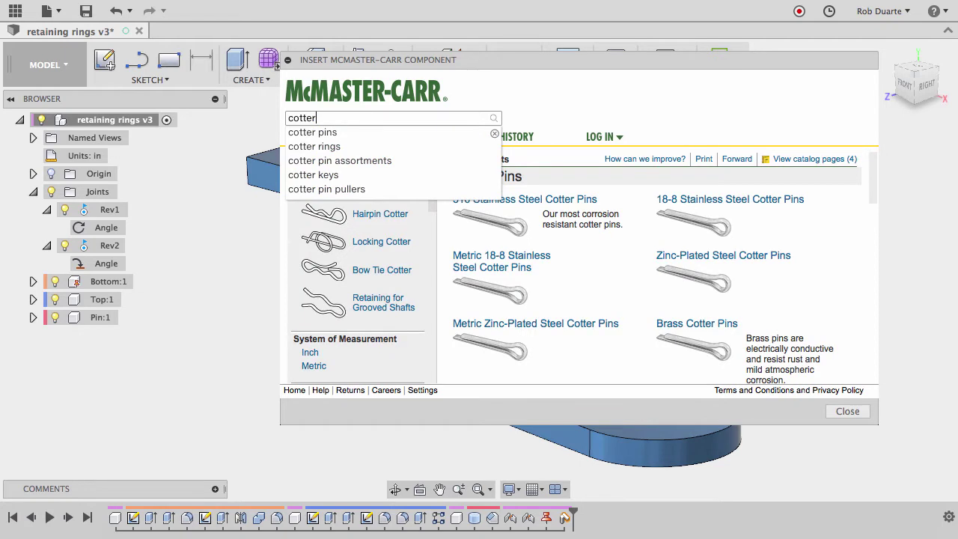
key("Down")
key("Return")
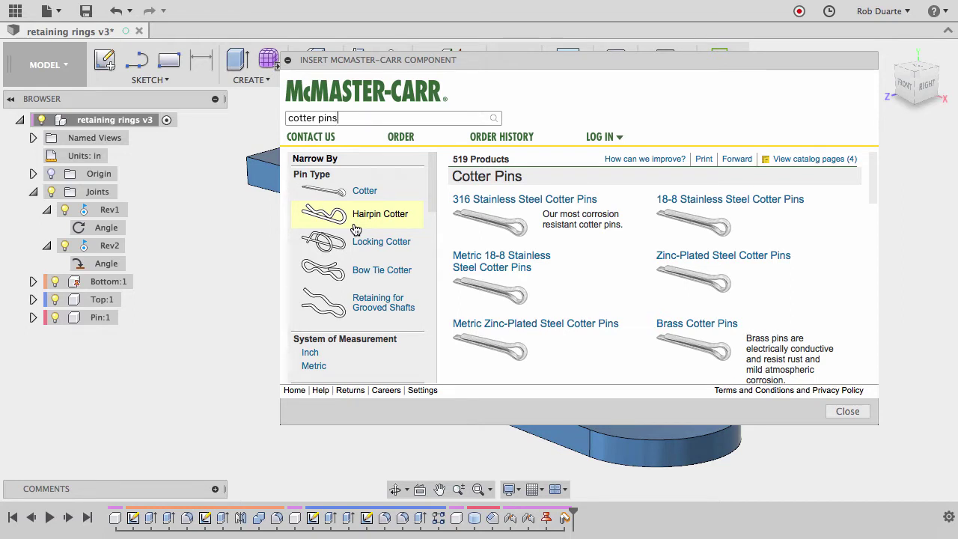
- Replace the catalog search with 'retaining rings'
double_click(380, 118)
triple_click(380, 118)
type("retaining")
key("Down")
key("Return")
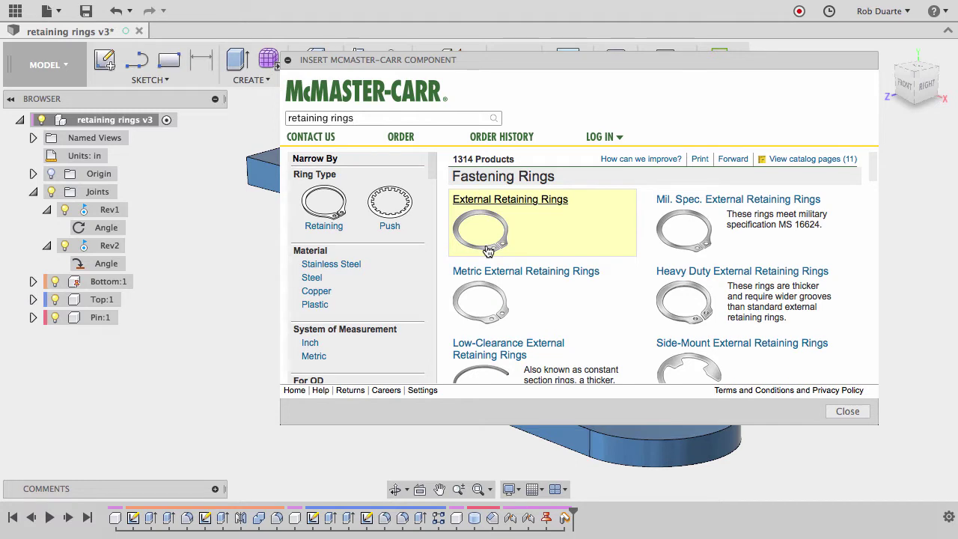
- Browse the retaining ring results and filter them to the 135 push ring products
scroll(599, 292, "down", 1)
scroll(568, 285, "down", 3)
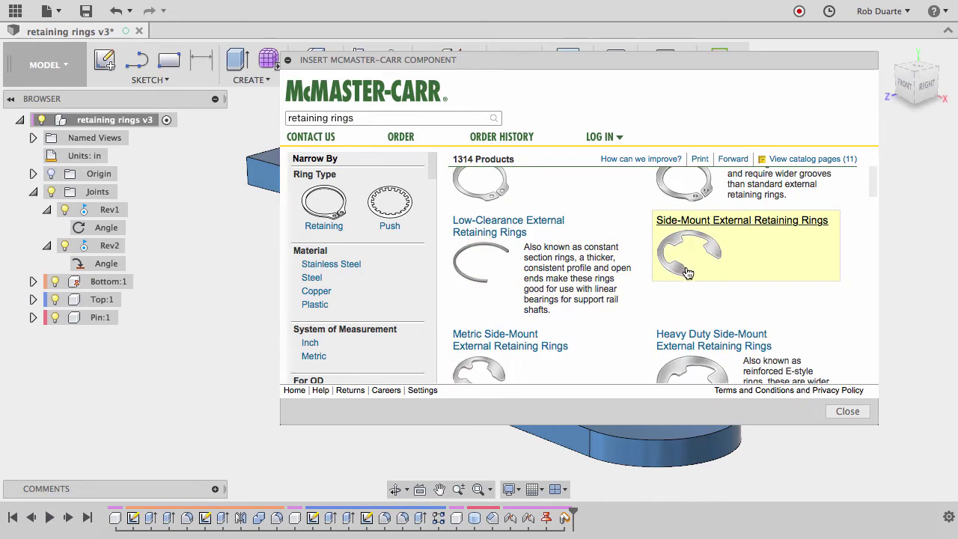
scroll(687, 274, "down", 12)
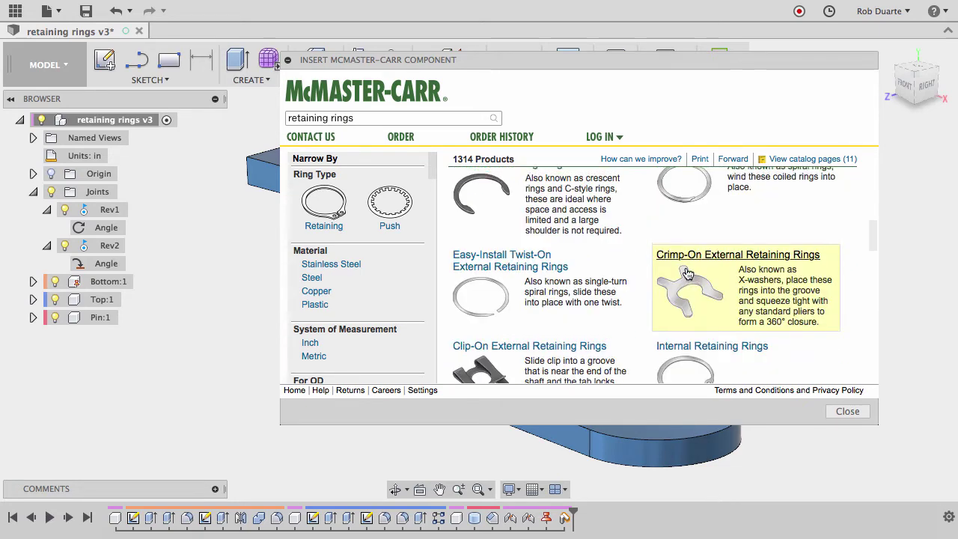
scroll(688, 274, "down", 1)
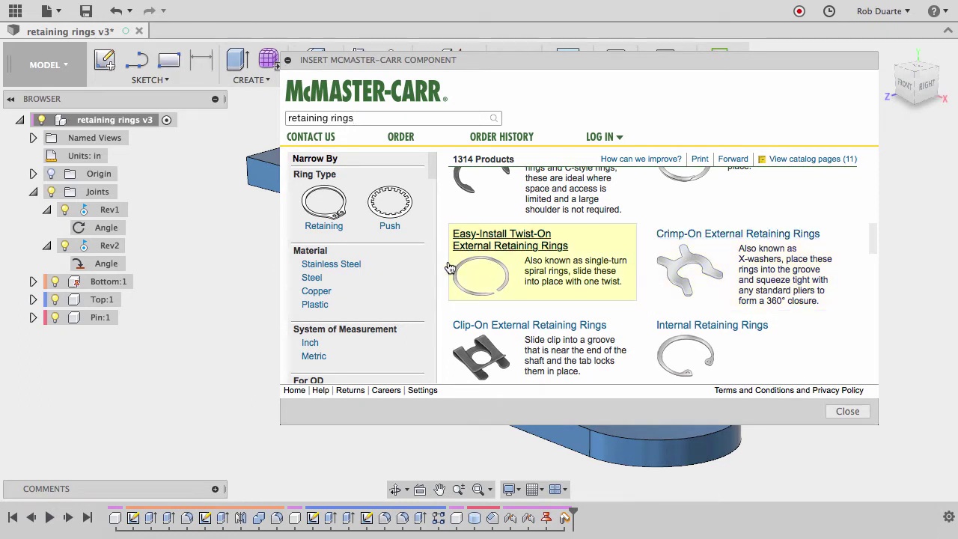
scroll(449, 262, "down", 1)
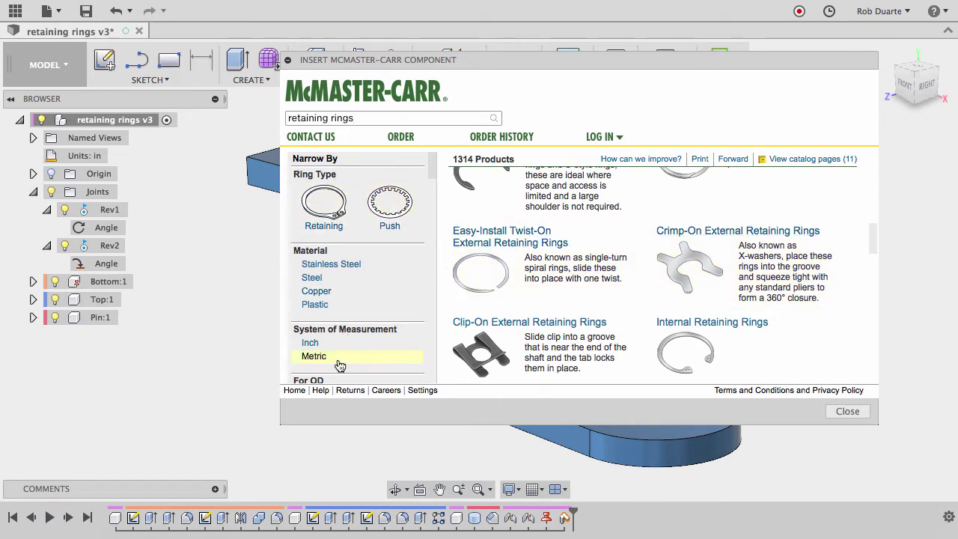
left_click(396, 217)
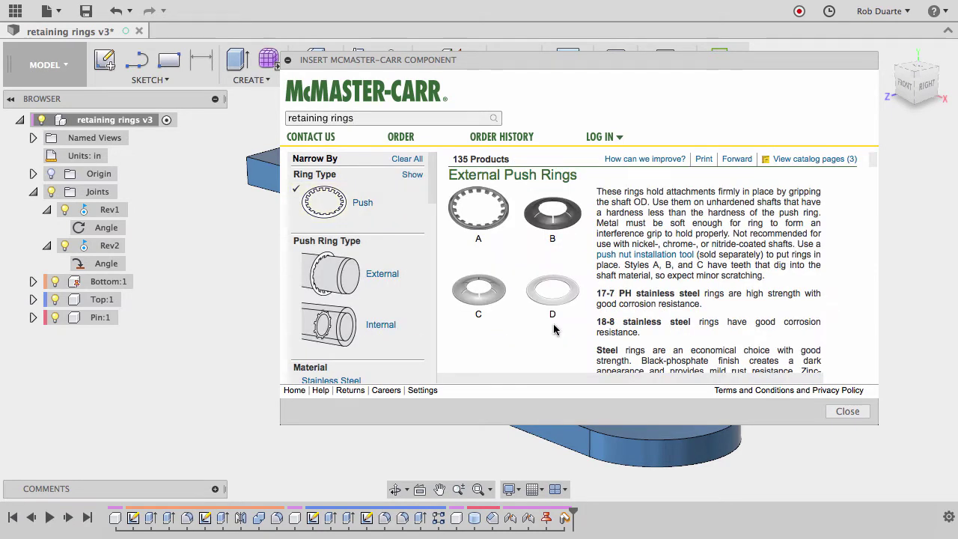
scroll(690, 319, "down", 10)
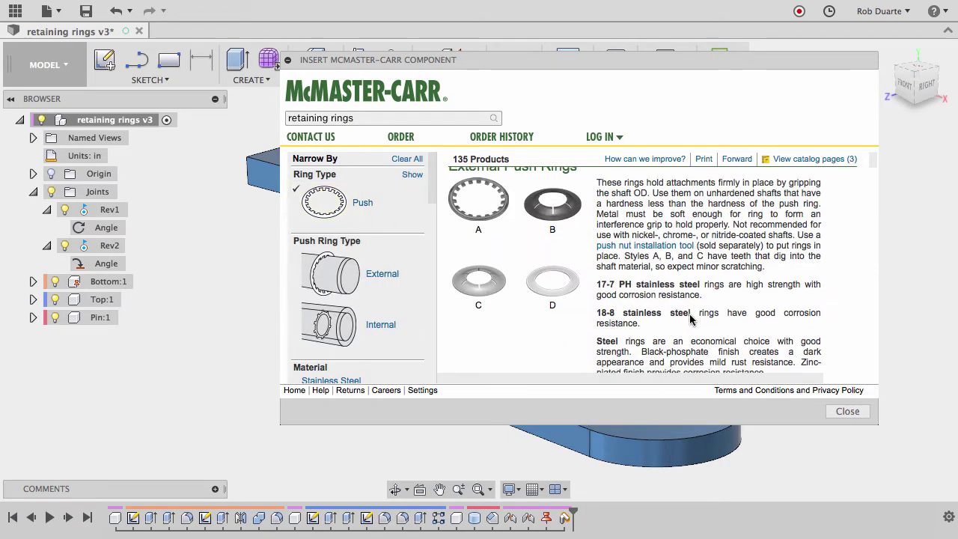
scroll(691, 320, "down", 10)
scroll(690, 320, "down", 5)
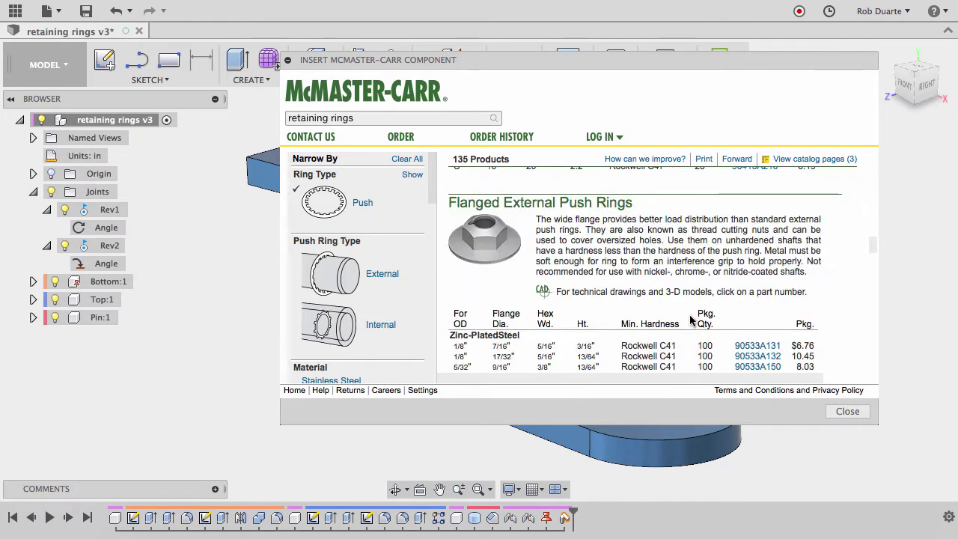
mouse_move(480, 246)
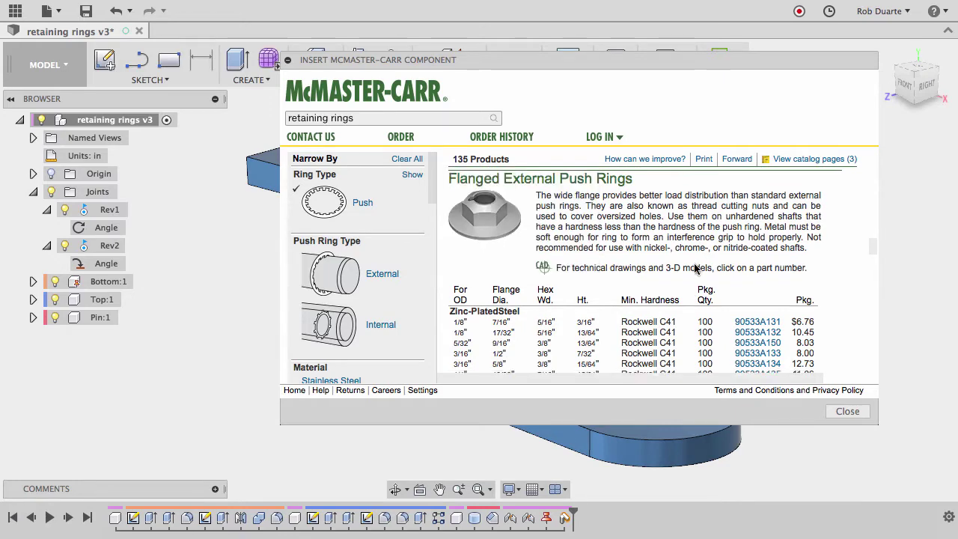
scroll(695, 267, "down", 5)
scroll(695, 267, "up", 3)
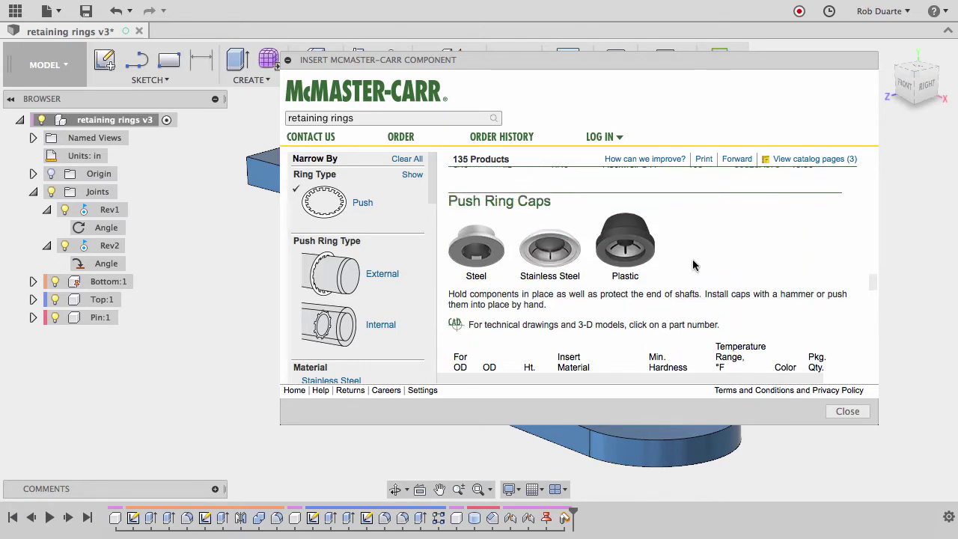
mouse_move(648, 255)
- Swap the push ring filter for standard external retaining rings, inch sizes, 3/8" shaft diameter
left_click(412, 175)
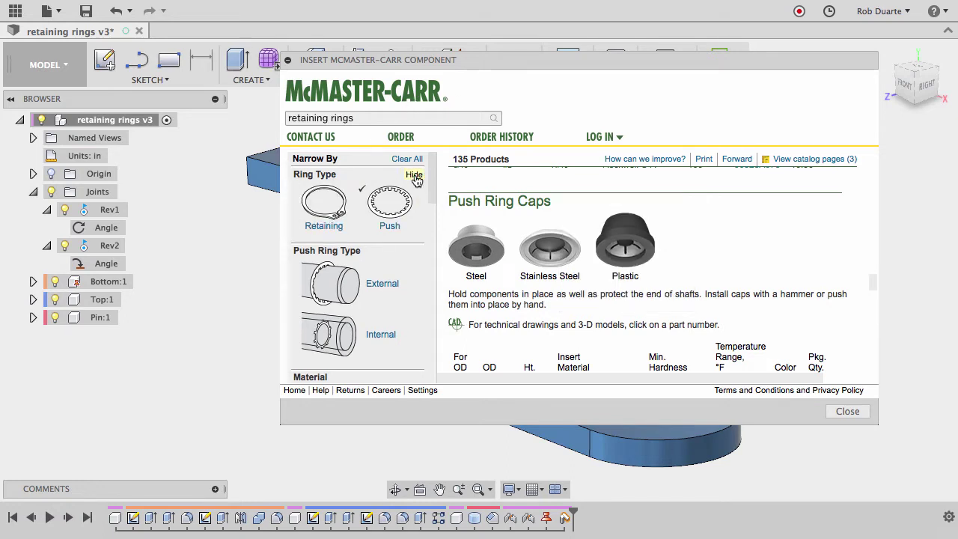
left_click(366, 195)
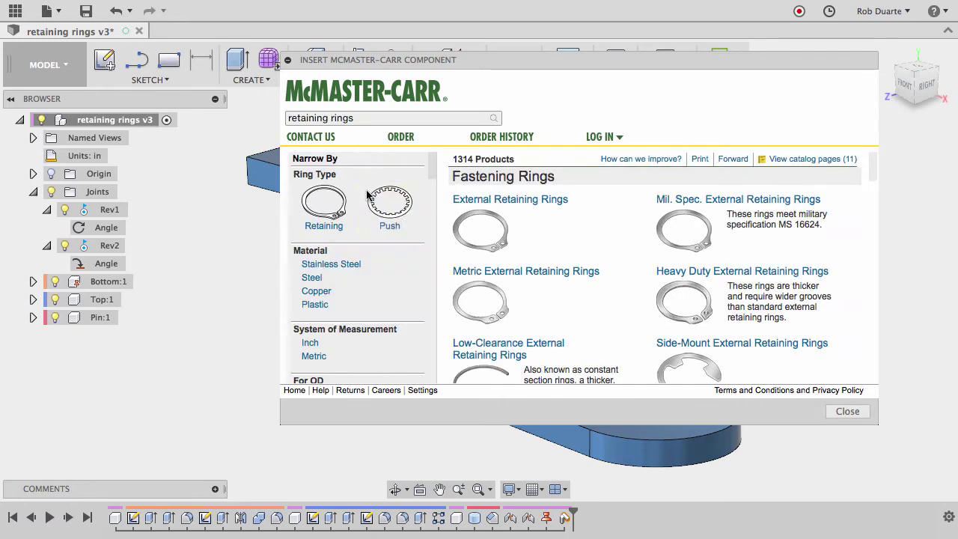
left_click(332, 210)
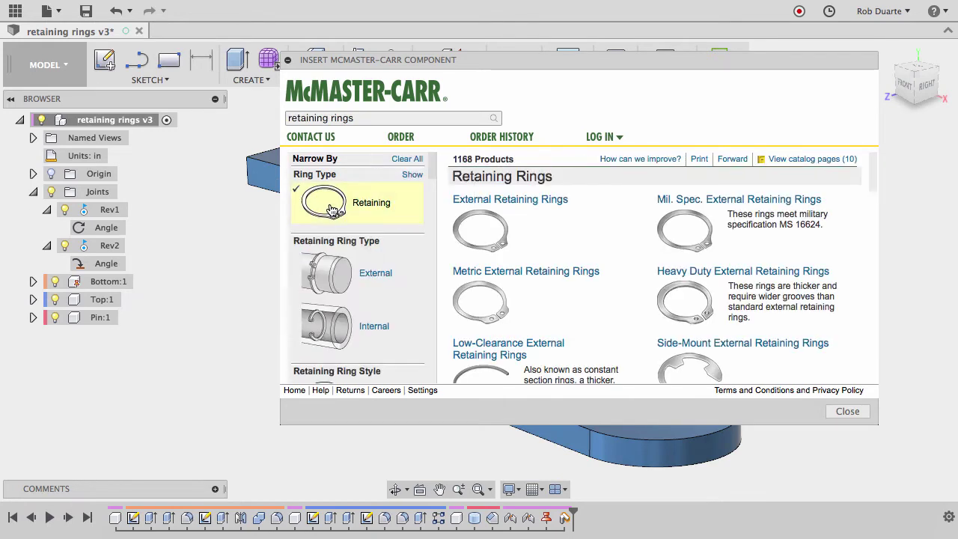
left_click(335, 282)
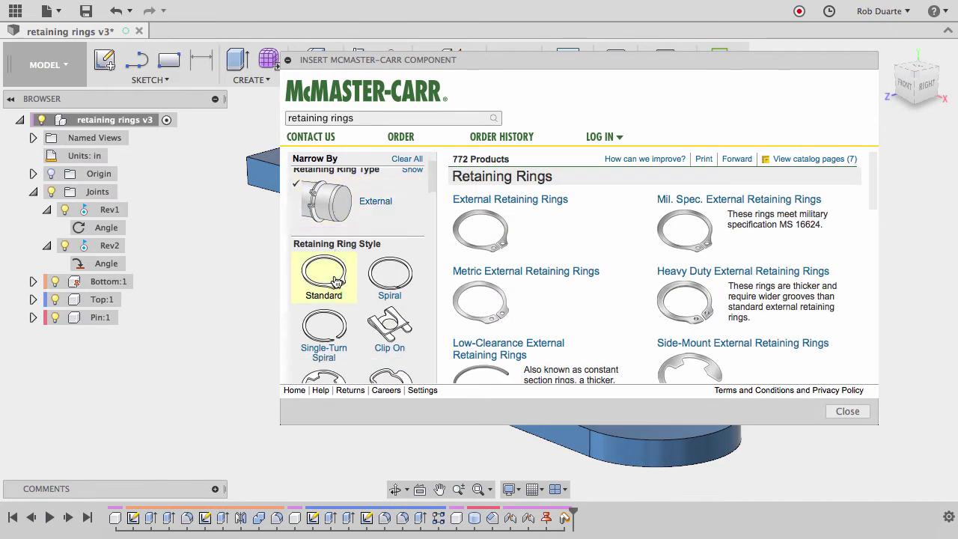
left_click(327, 283)
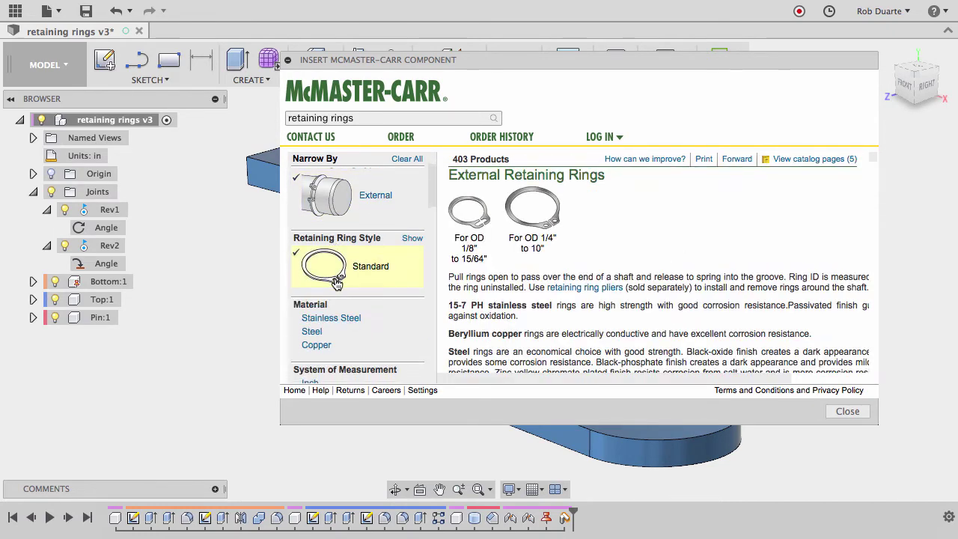
scroll(333, 284, "down", 5)
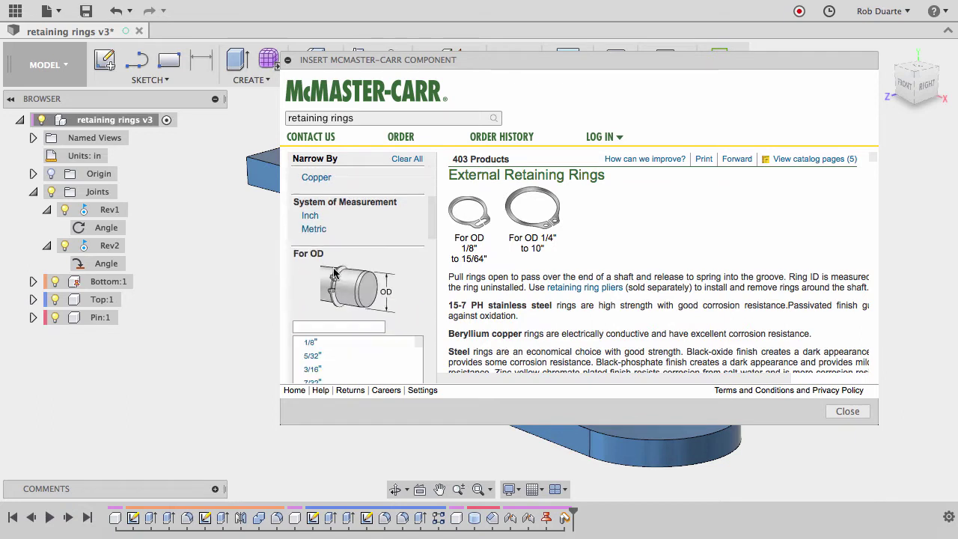
left_click(312, 217)
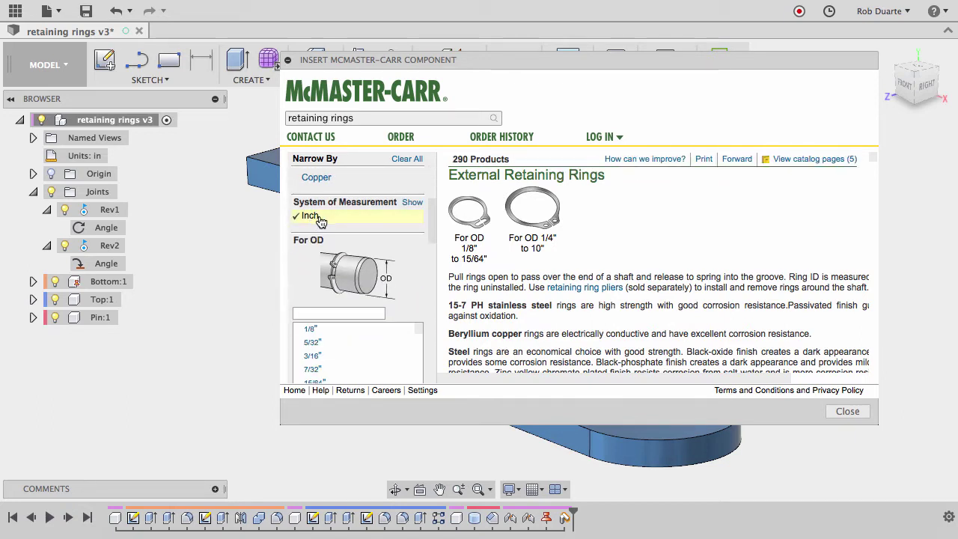
scroll(329, 369, "down", 1)
scroll(331, 368, "down", 3)
left_click(331, 367)
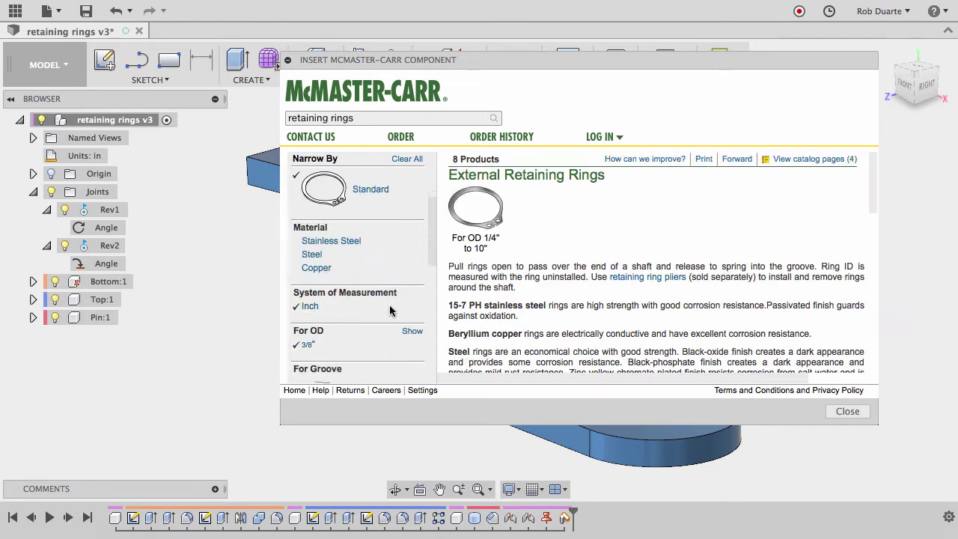
scroll(390, 311, "down", 3)
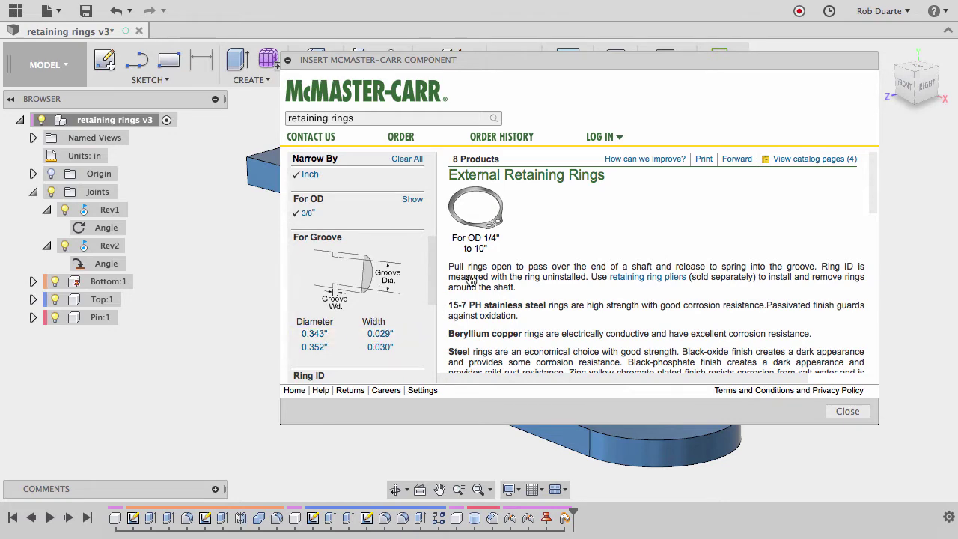
scroll(598, 288, "down", 10)
scroll(596, 288, "up", 10)
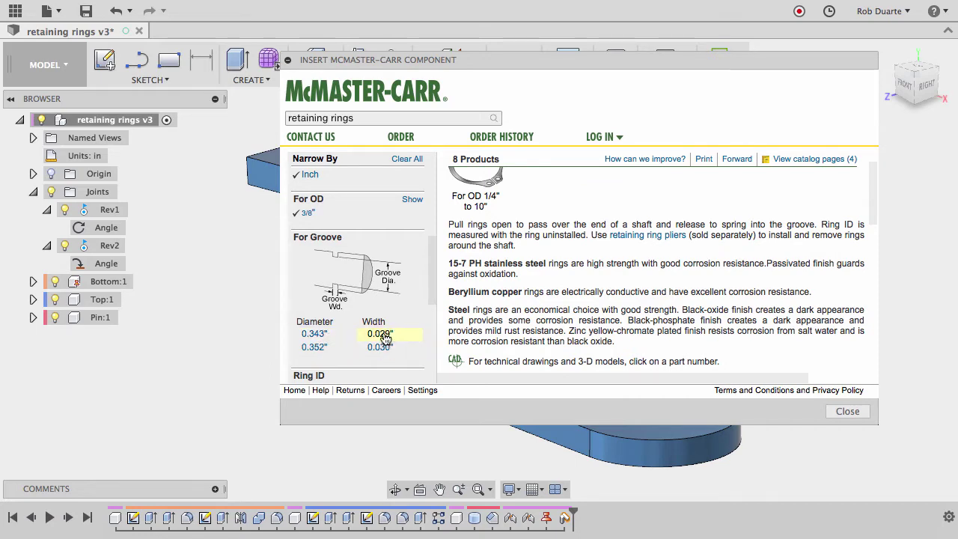
scroll(645, 279, "down", 5)
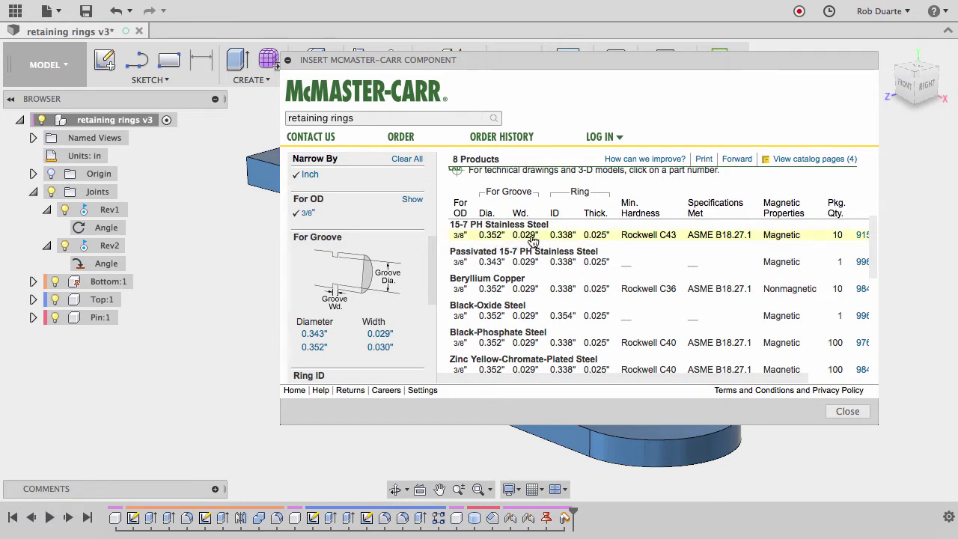
- Insert the 15-7 PH stainless steel ring from its product page as a 3-D STEP model
left_click(862, 237)
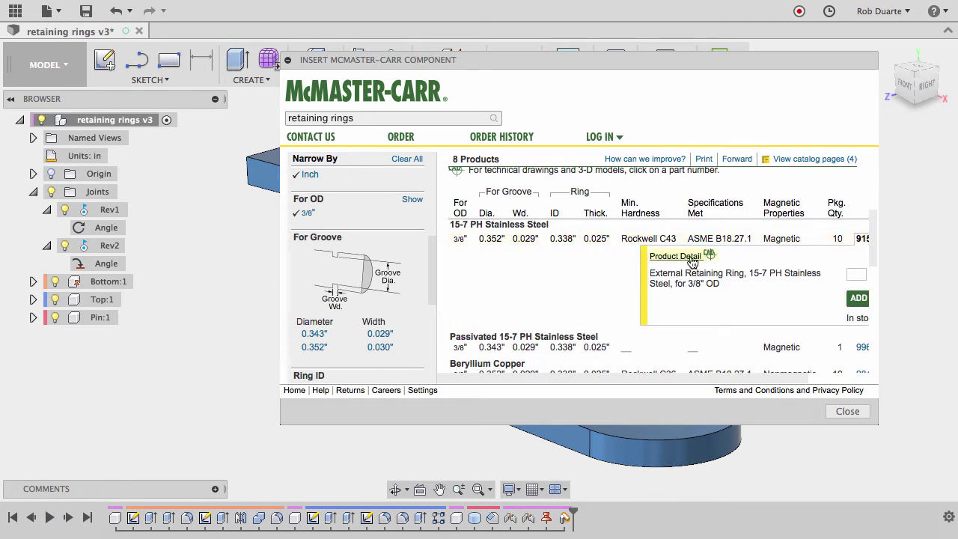
left_click(692, 259)
scroll(688, 262, "down", 5)
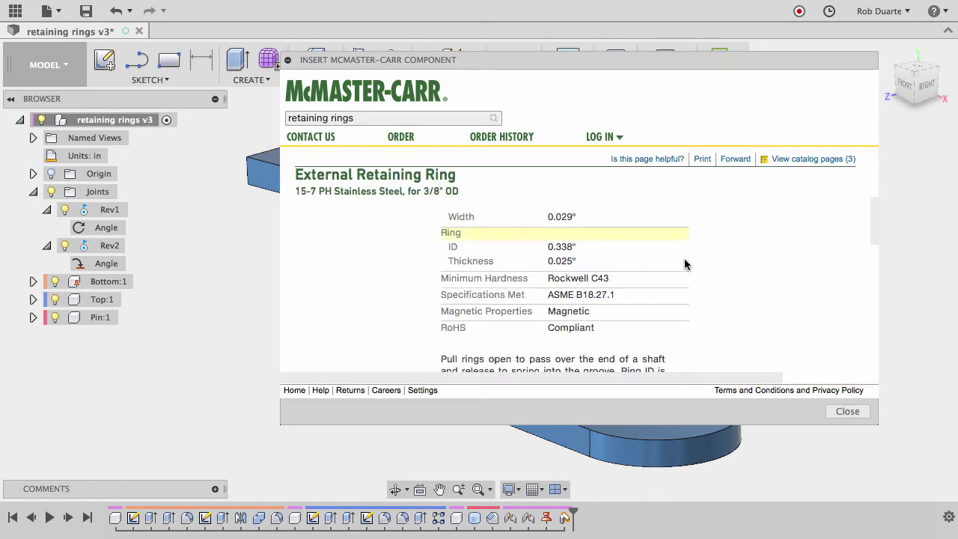
scroll(685, 263, "down", 6)
scroll(599, 265, "up", 2)
scroll(599, 265, "down", 2)
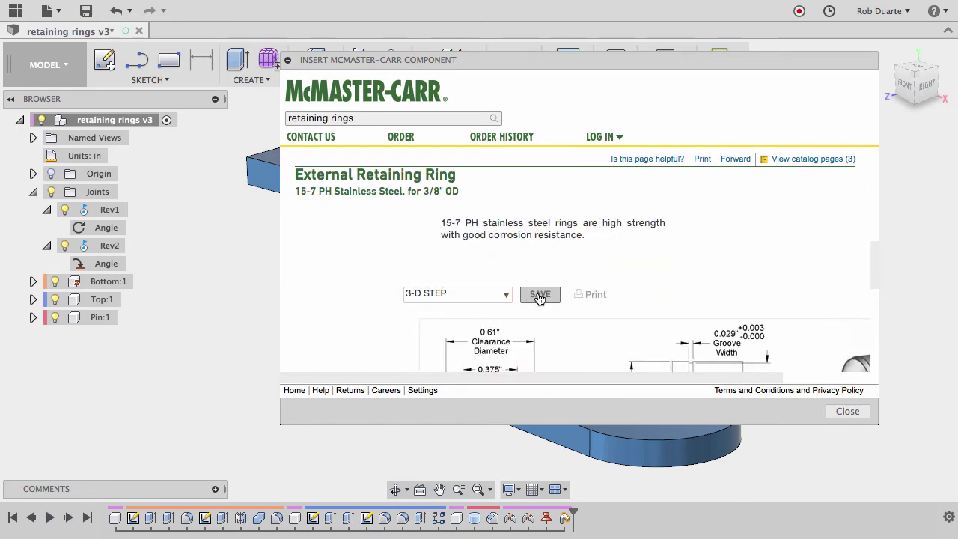
left_click(540, 294)
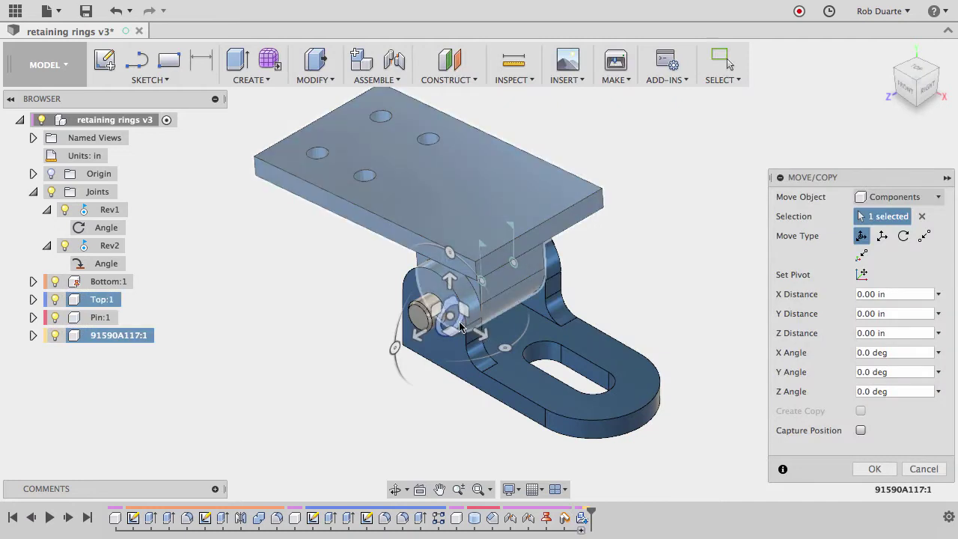
- Move ring 91590A117:1 along Z, rotate it -90 deg about Y, and capture its position
left_click_drag(418, 336, 300, 404)
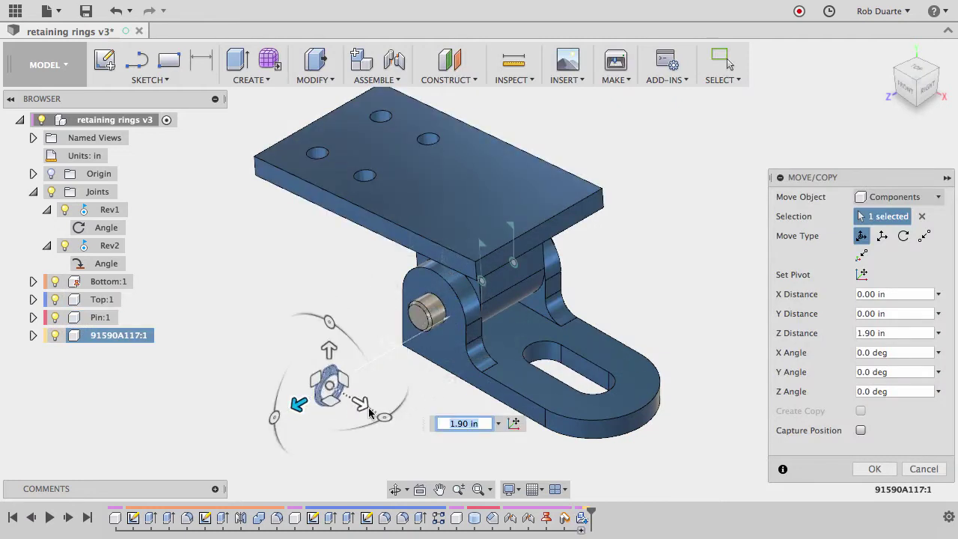
left_click_drag(382, 421, 271, 421)
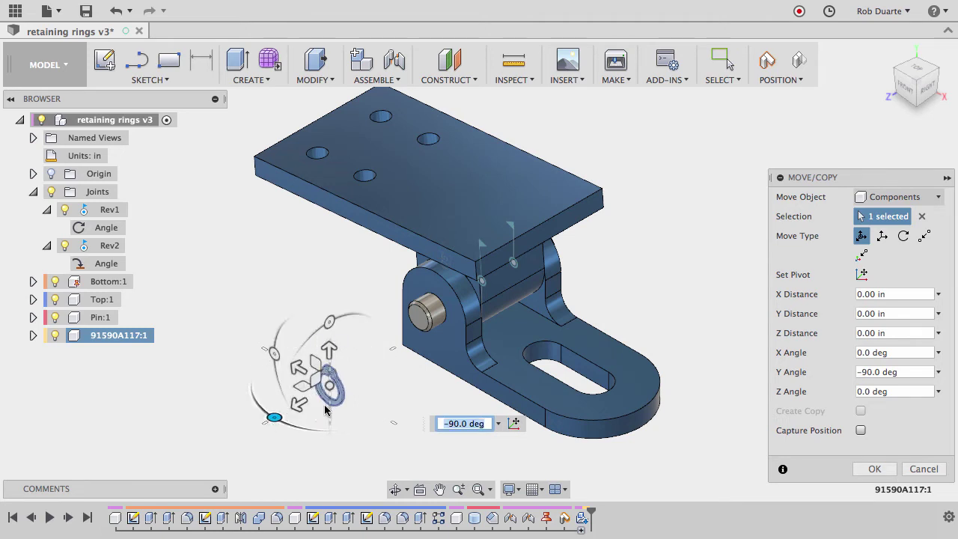
left_click(861, 432)
left_click(877, 469)
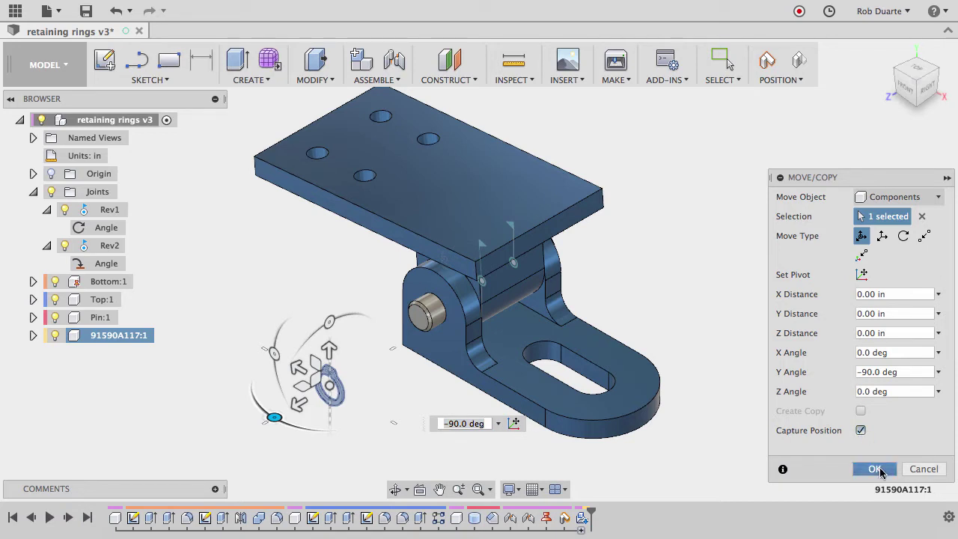
left_click(877, 470)
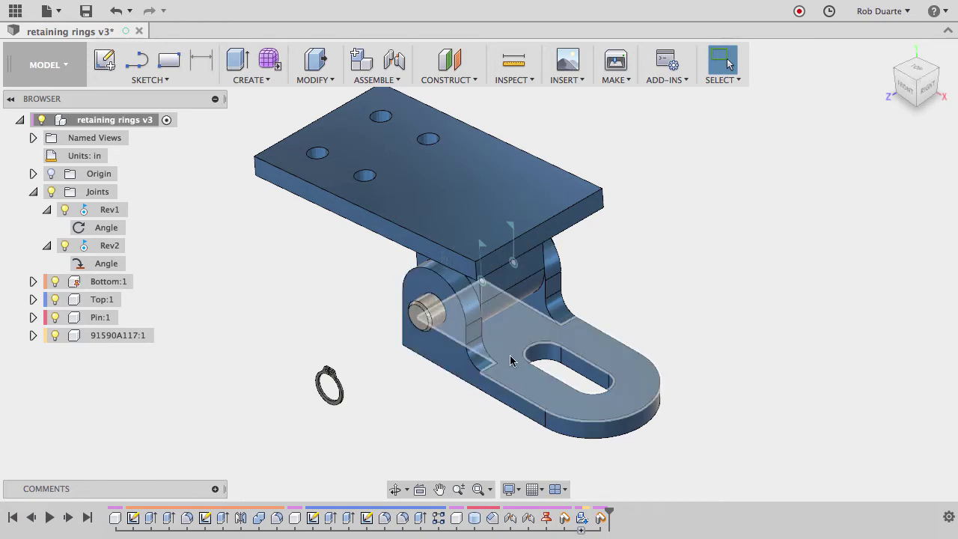
scroll(408, 369, "up", 5)
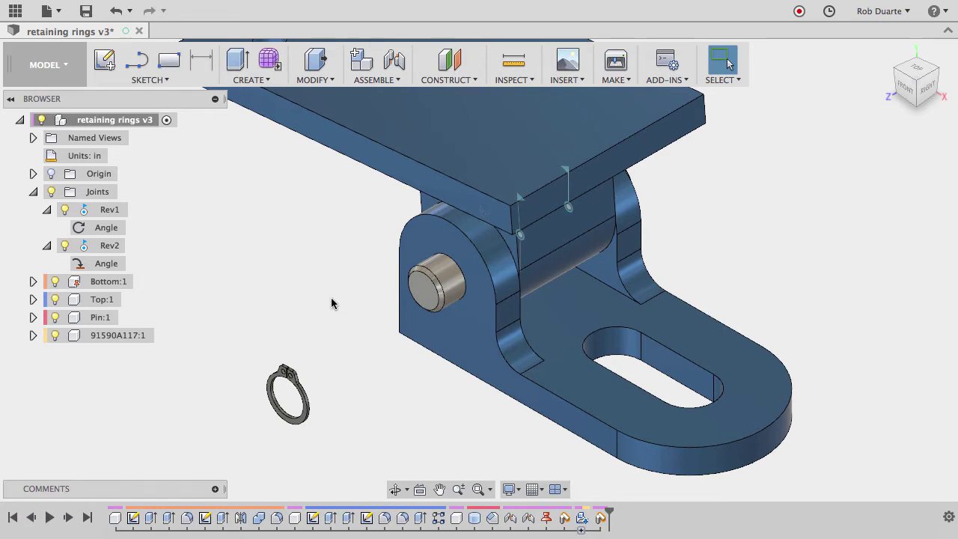
- Collapse the Joints folder so Bottom, Top, Pin and the ring list directly below
left_click(34, 192)
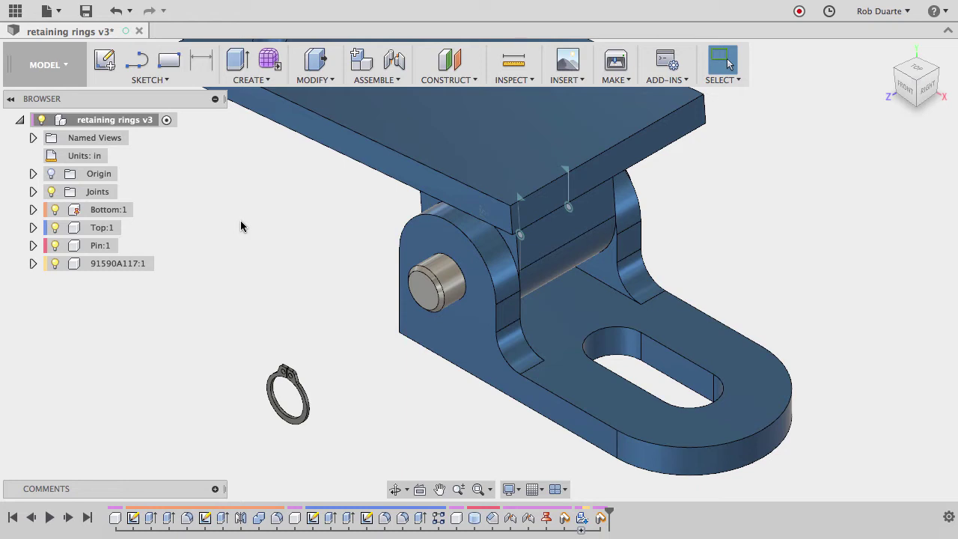
- Start a Cylinder and hide the Top, Pin, retaining ring and Bottom components
left_click(259, 81)
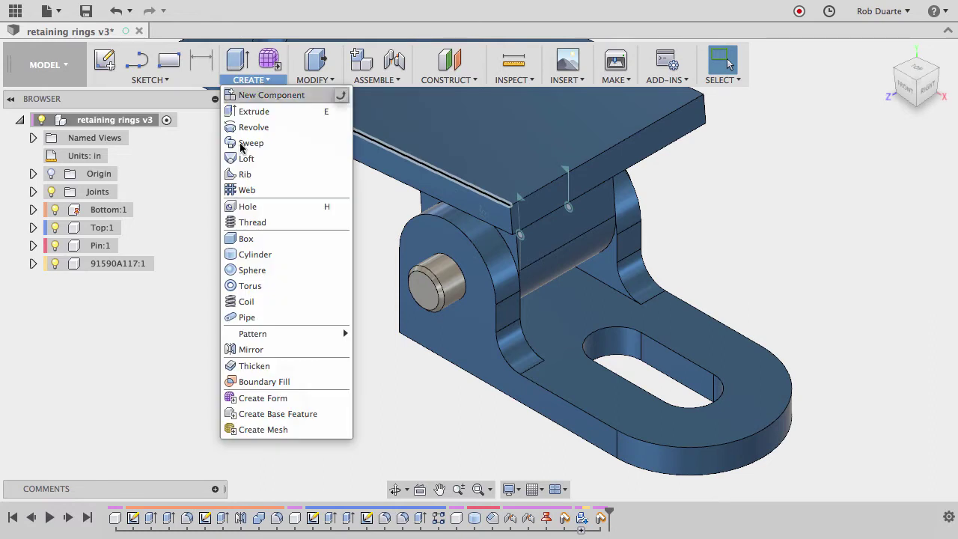
left_click(255, 257)
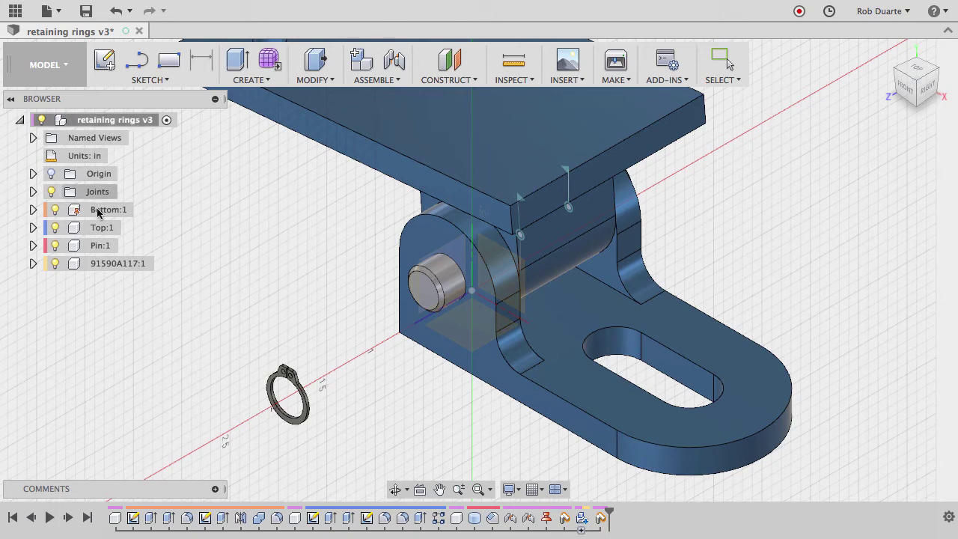
left_click(55, 226)
left_click(55, 244)
left_click(55, 263)
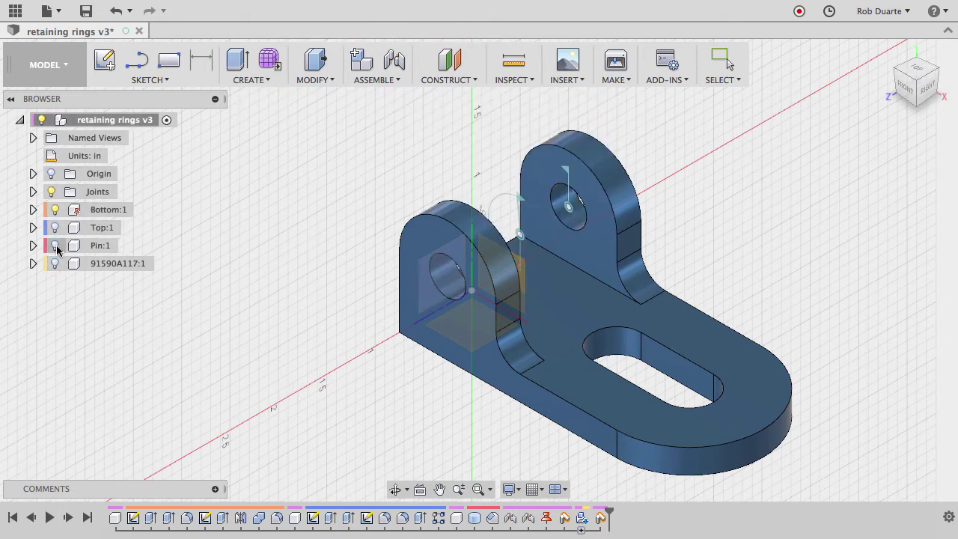
left_click(55, 209)
- Center the cylinder on the origin plane, 1 in diameter and 0.029 in tall
middle_click_drag(407, 265, 491, 294, "shift")
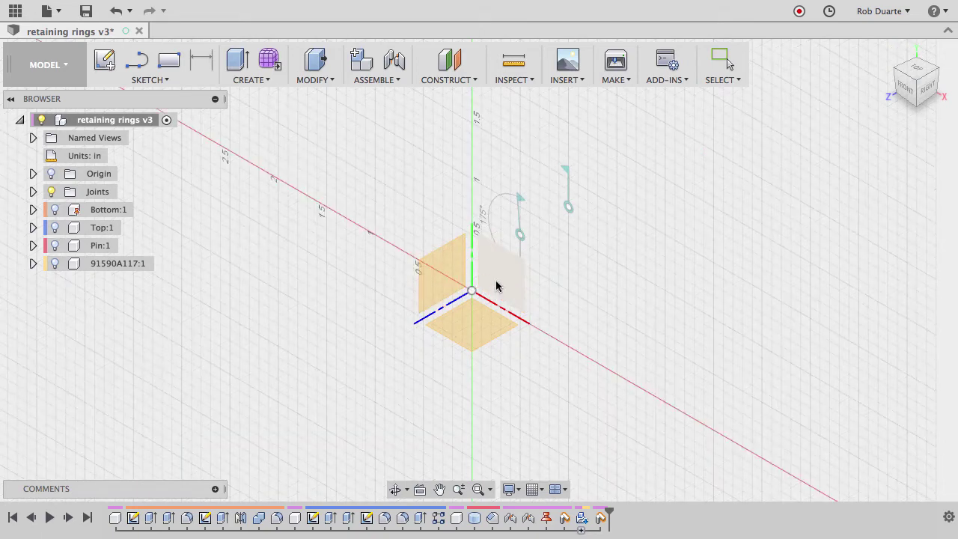
left_click(497, 286)
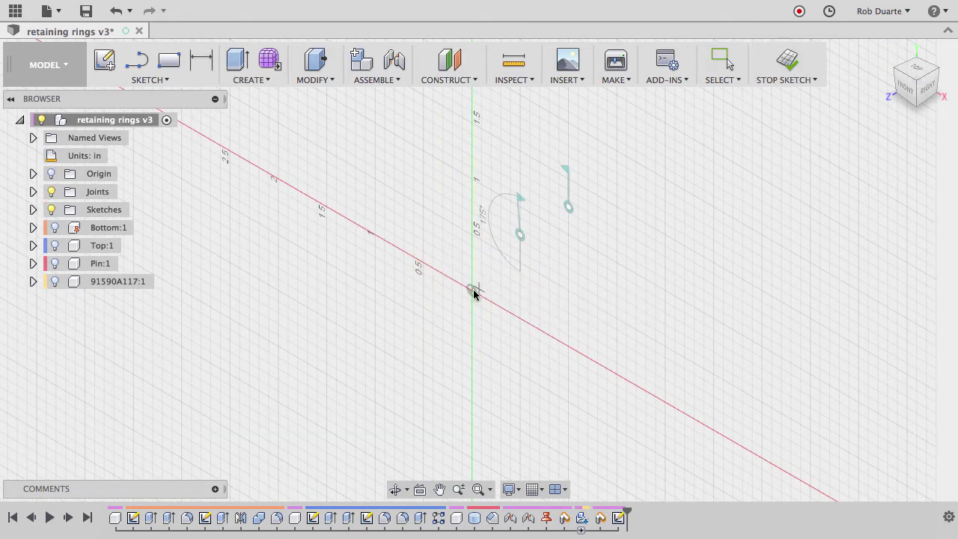
key("c")
left_click(471, 290)
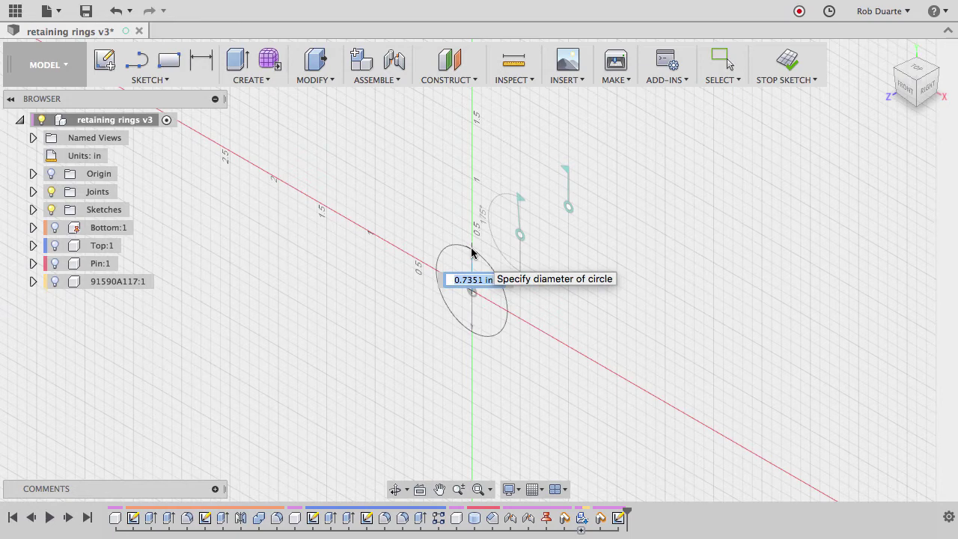
type("1")
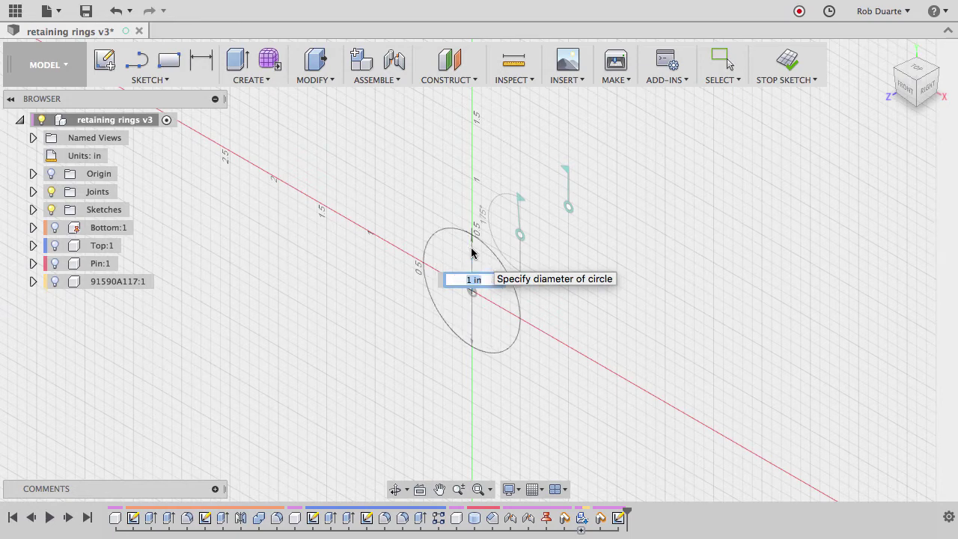
key("Return")
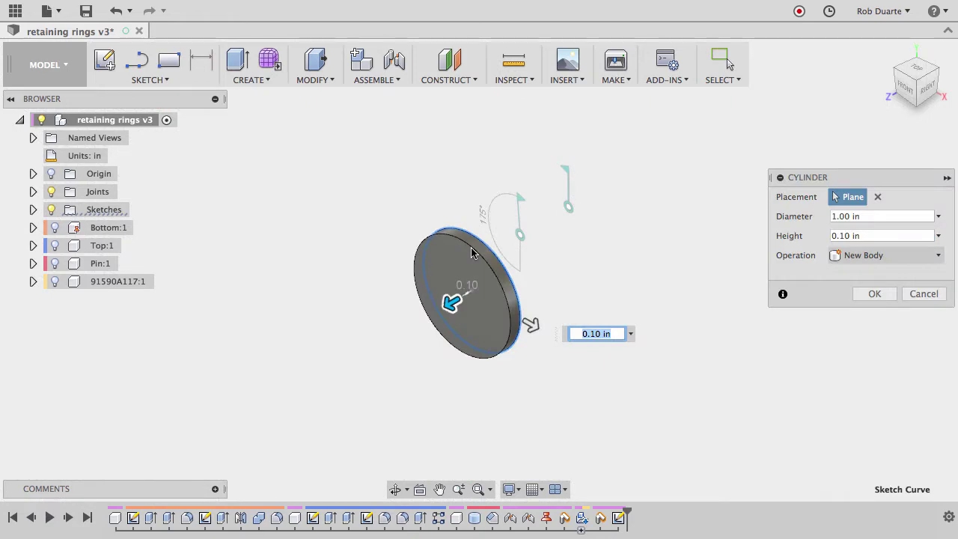
mouse_move(451, 303)
left_mouse_down()
mouse_move(432, 315)
mouse_move(442, 312)
left_mouse_up()
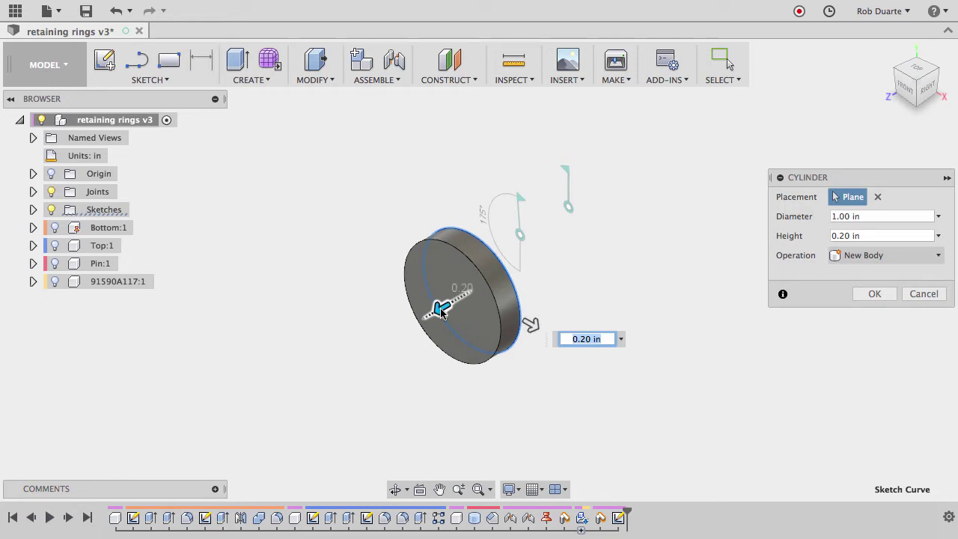
type(".029")
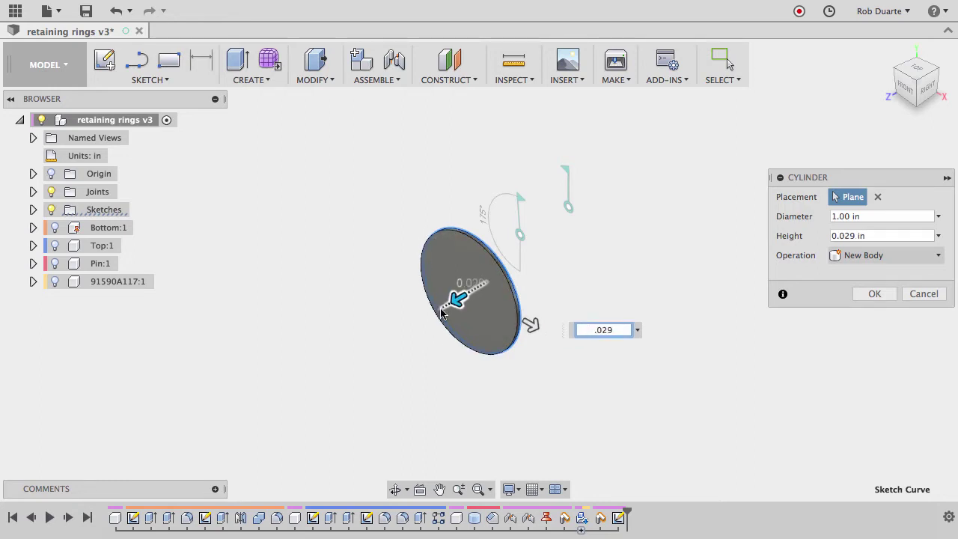
- Create the 0.029 in disc body, hide the joint markers, and place a hole at the disc centre
left_click(876, 294)
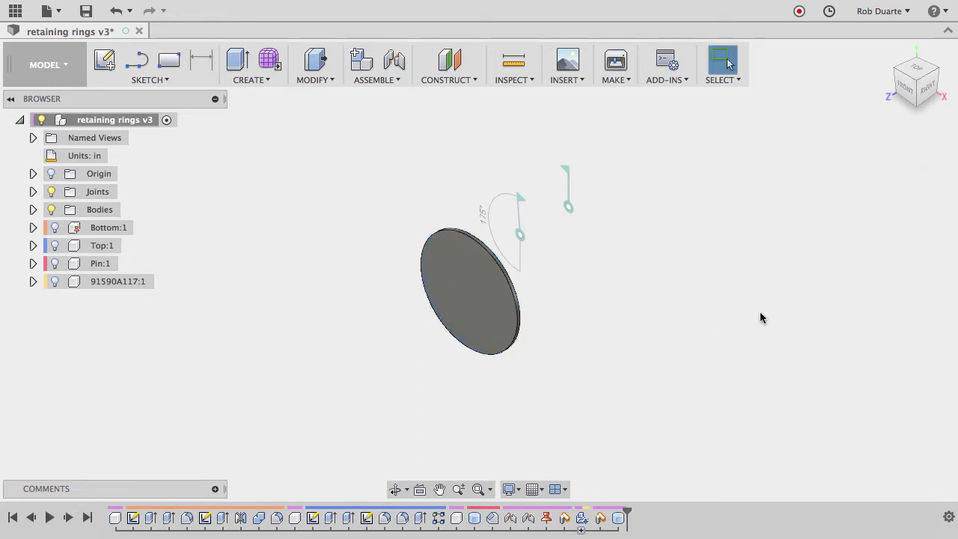
left_click(51, 191)
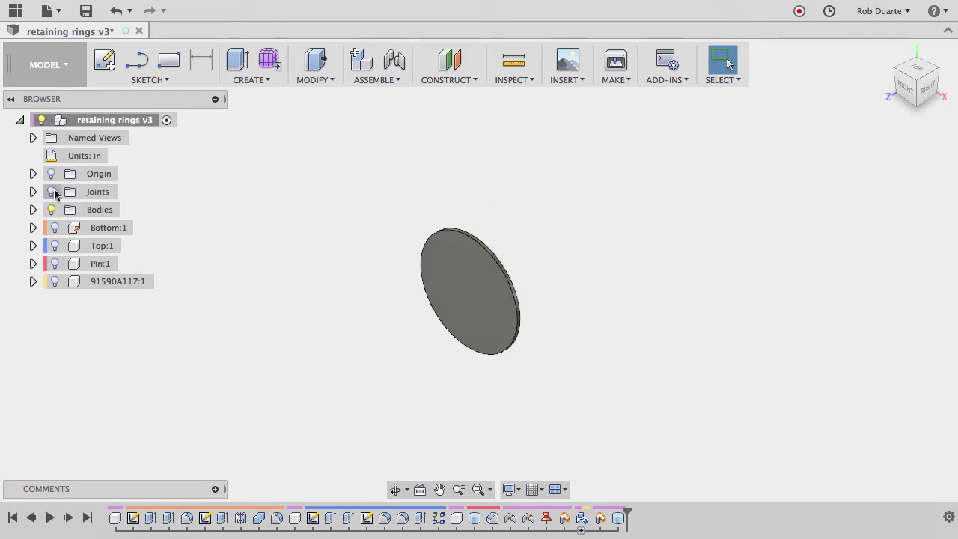
left_click(270, 80)
left_click(280, 207)
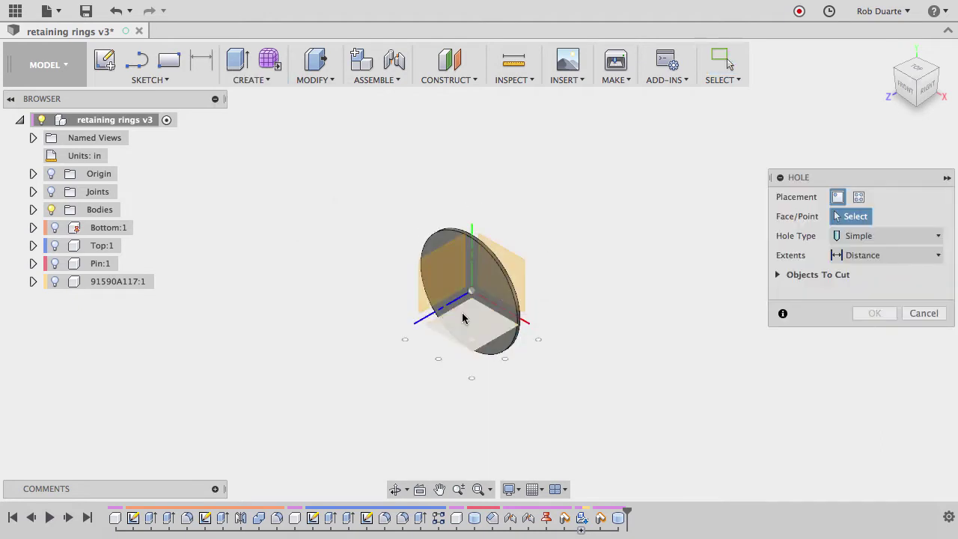
left_click(474, 267)
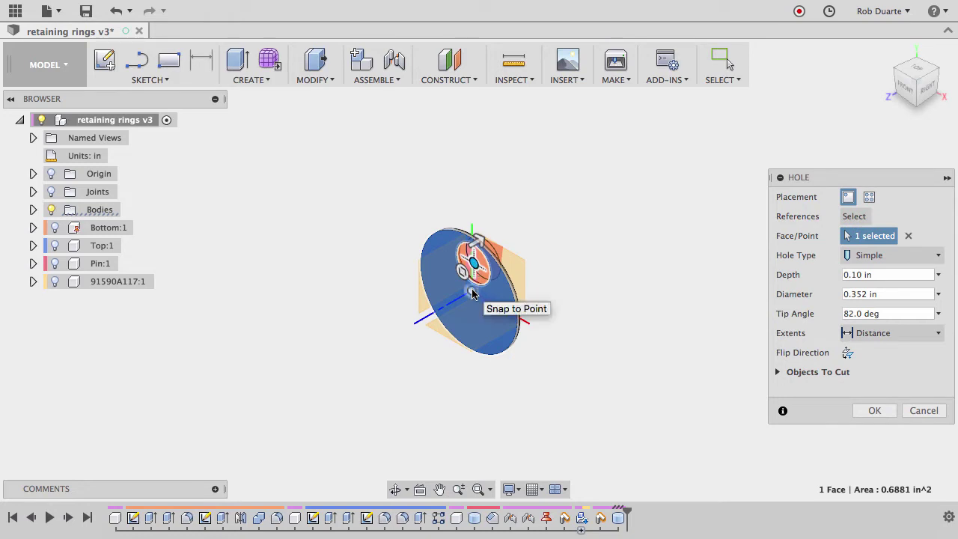
left_click(519, 313)
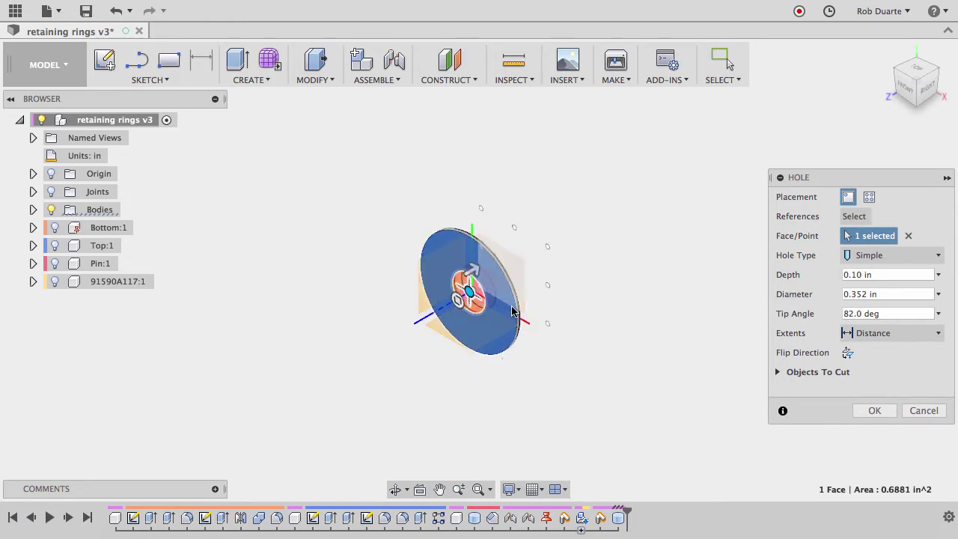
- Set the hole to through-all at 0.352 in diameter; it fails with a Hole2 error
left_click(901, 274)
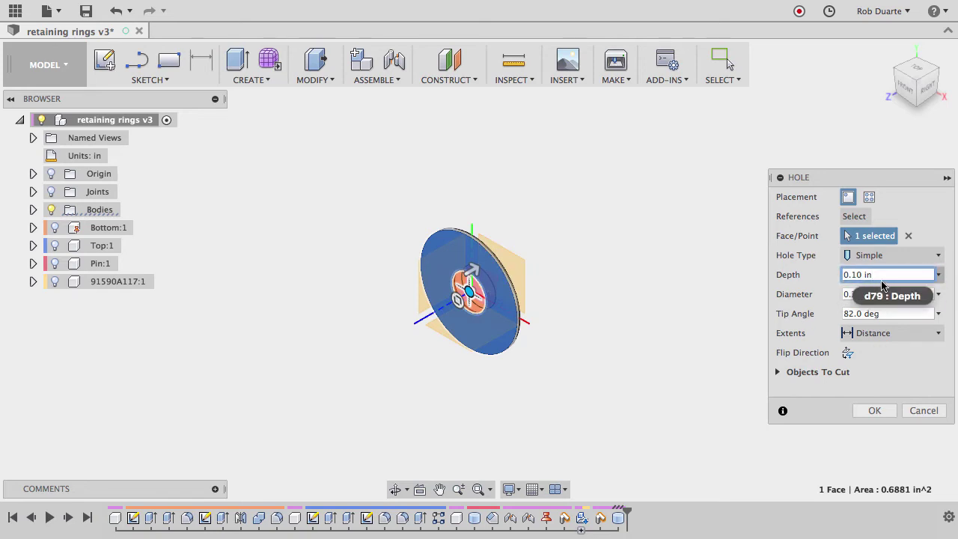
middle_click_drag(569, 282, 599, 276, "shift")
middle_click_drag(269, 267, 659, 274, "shift")
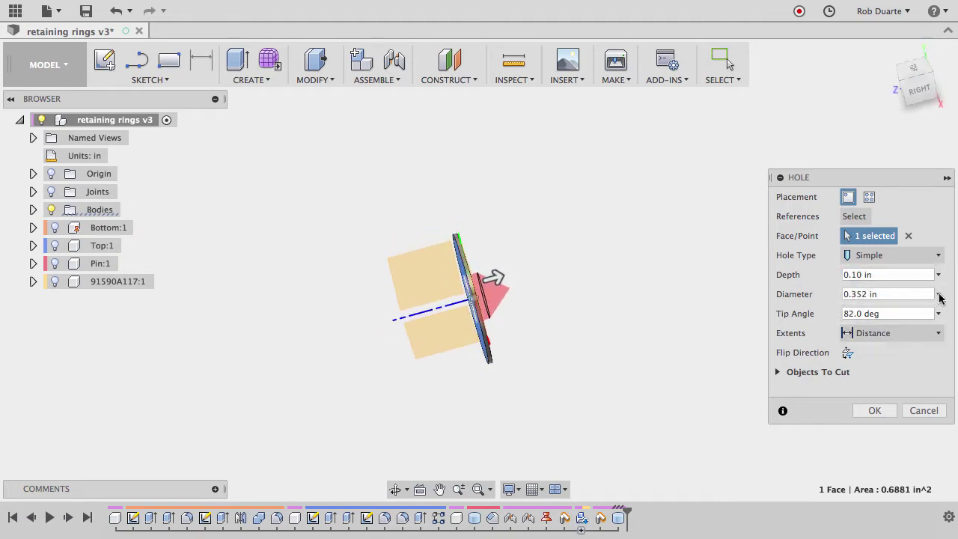
left_click(938, 274)
left_click(868, 325)
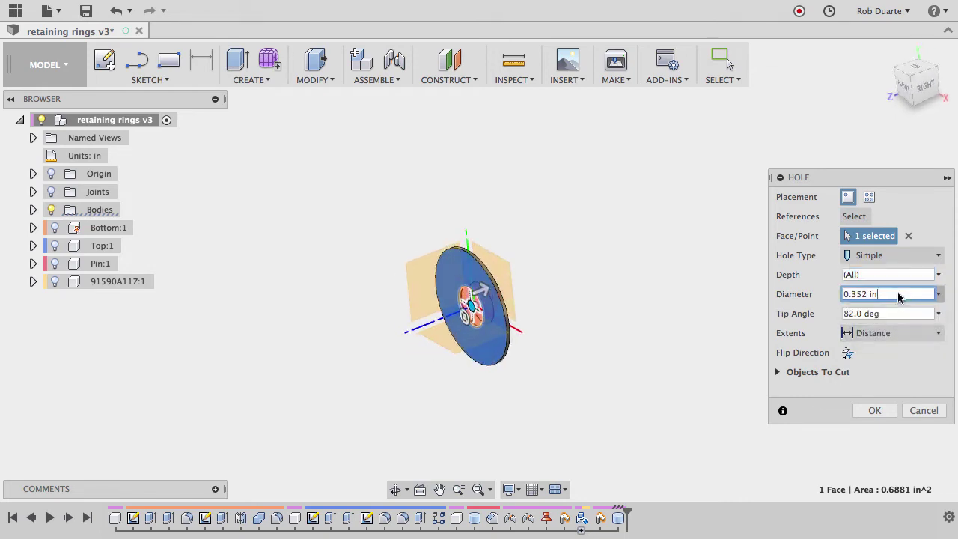
left_click_drag(898, 294, 846, 294)
left_click(885, 294)
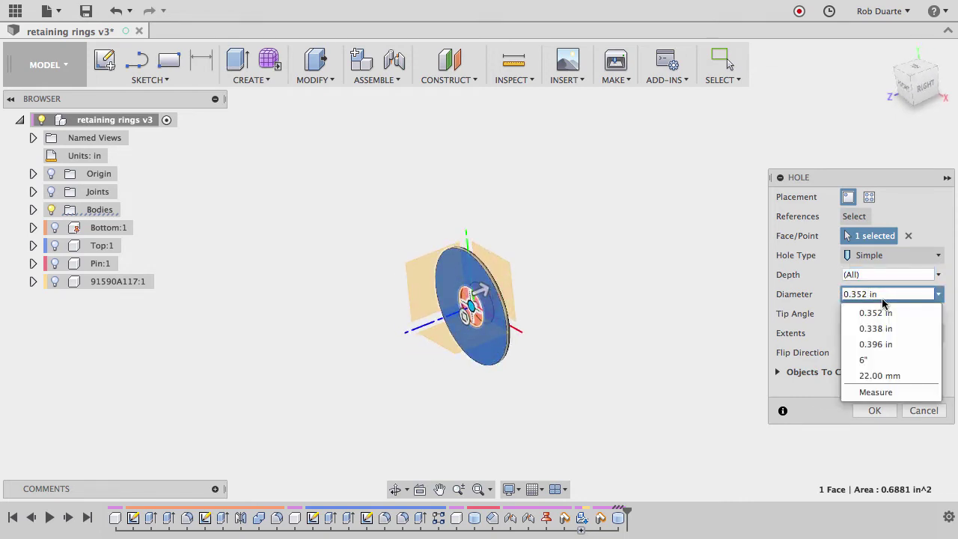
left_click(869, 294)
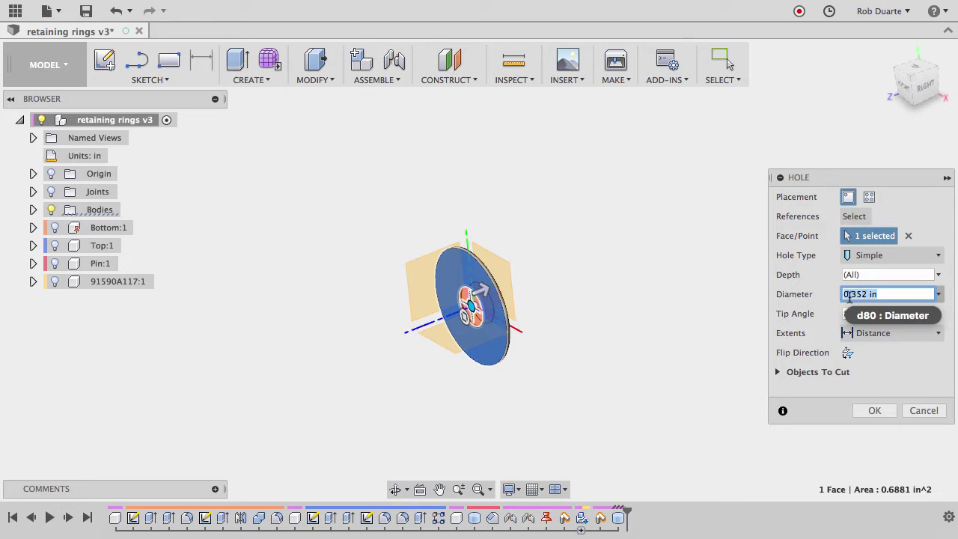
left_click(881, 295)
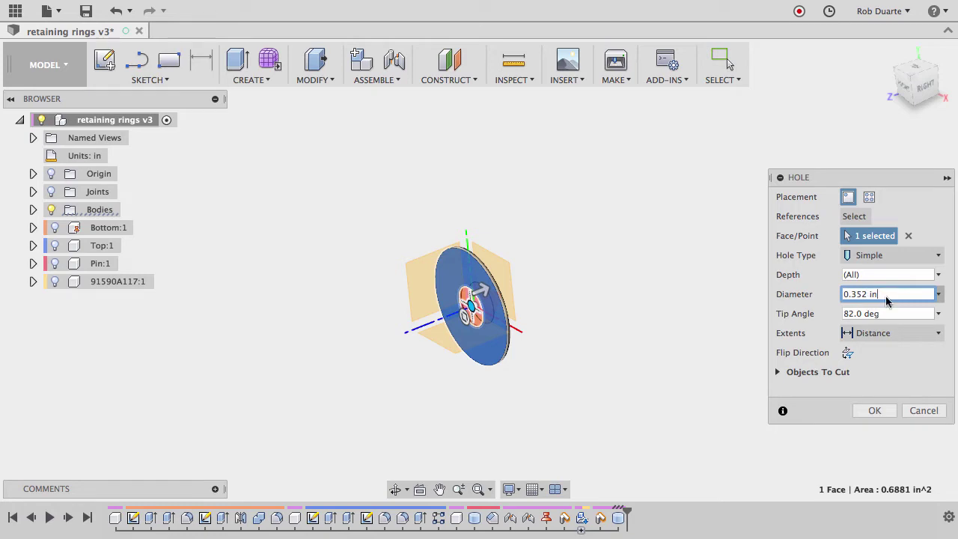
left_click(879, 410)
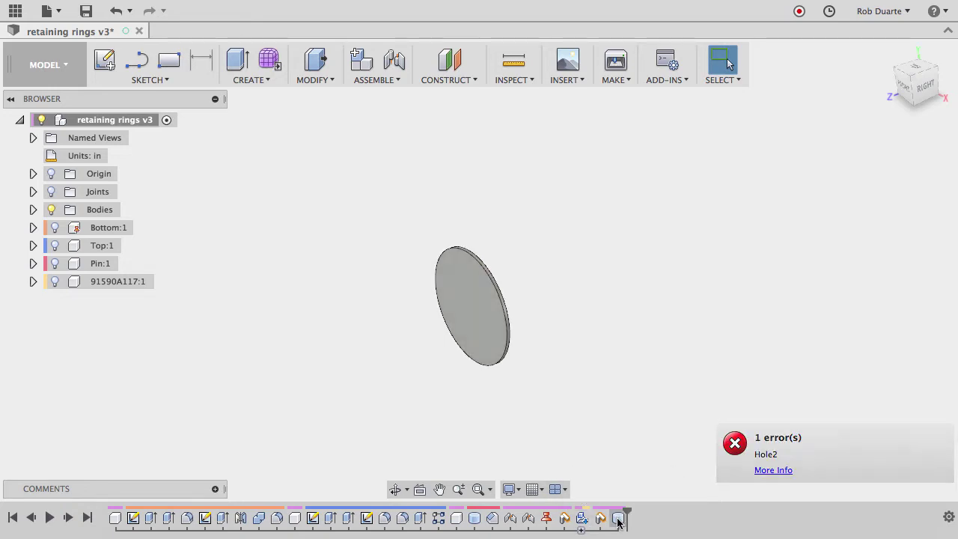
left_click(767, 471)
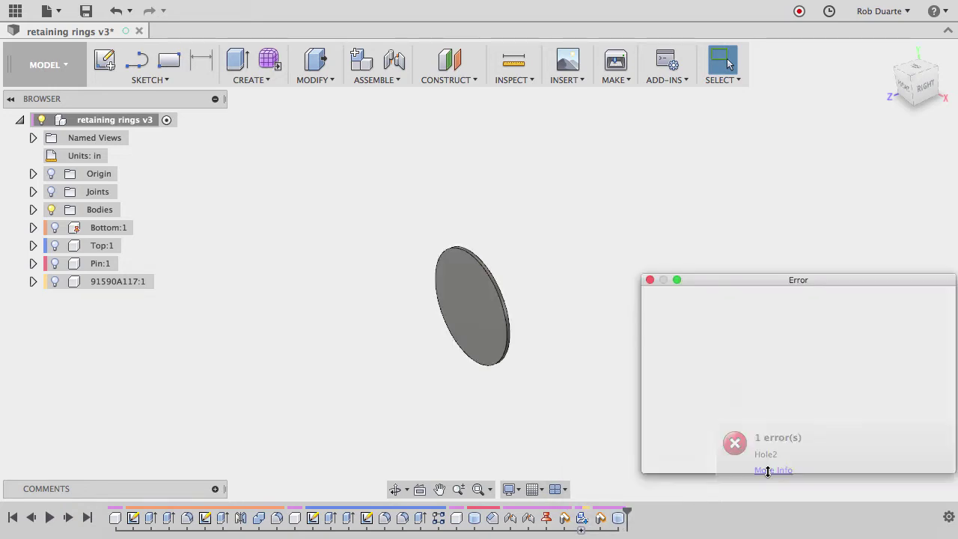
- Close the error and add a 0.352 in through-all hole at the disc's centre point
left_click(910, 445)
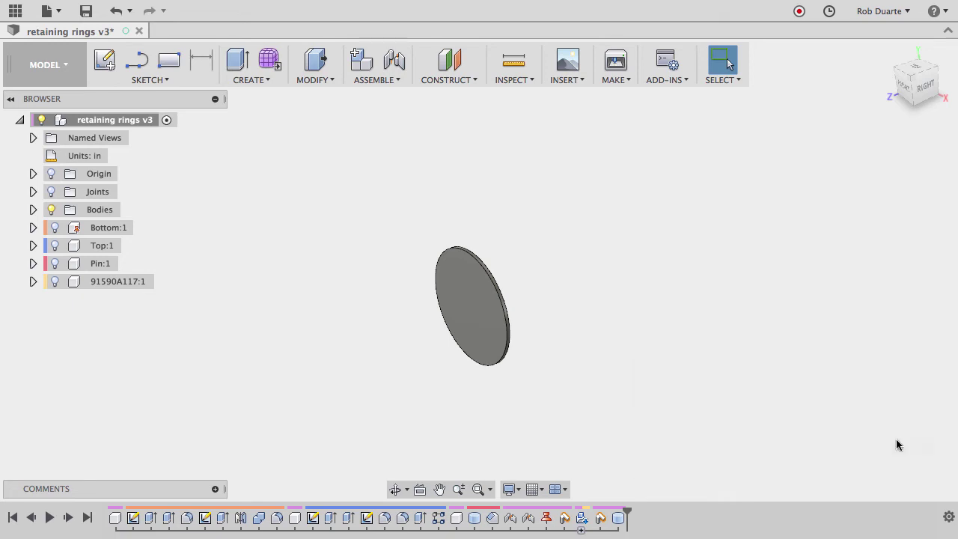
right_click_drag(325, 272, 325, 195)
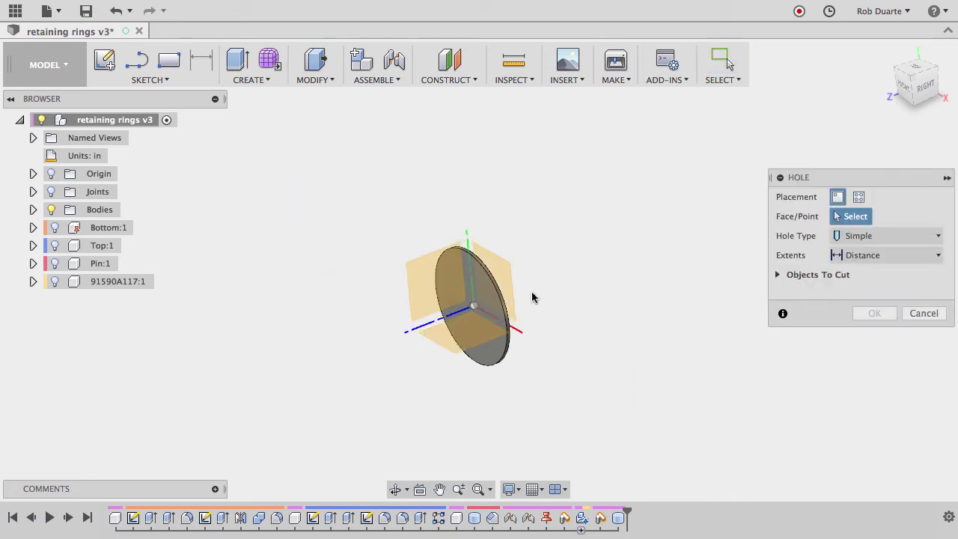
left_click(501, 326)
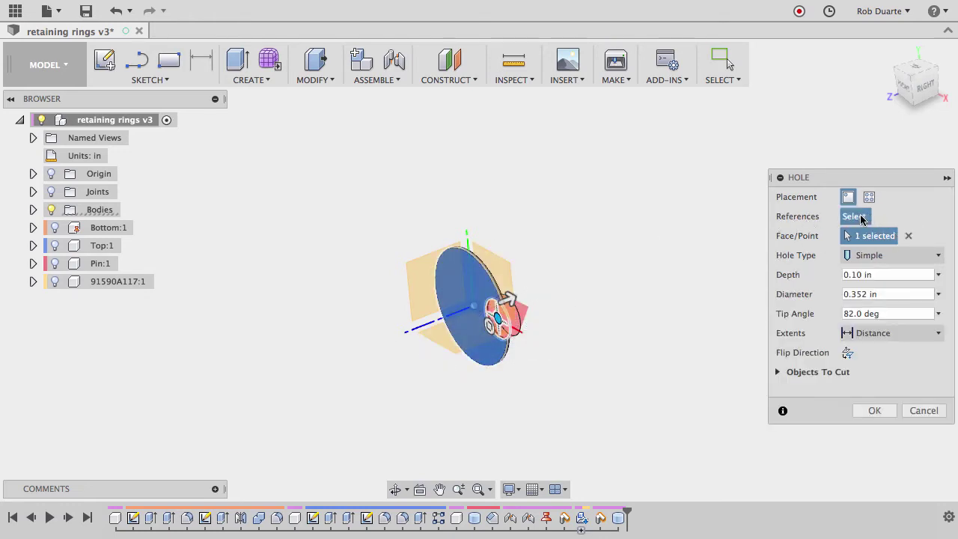
left_click(474, 307)
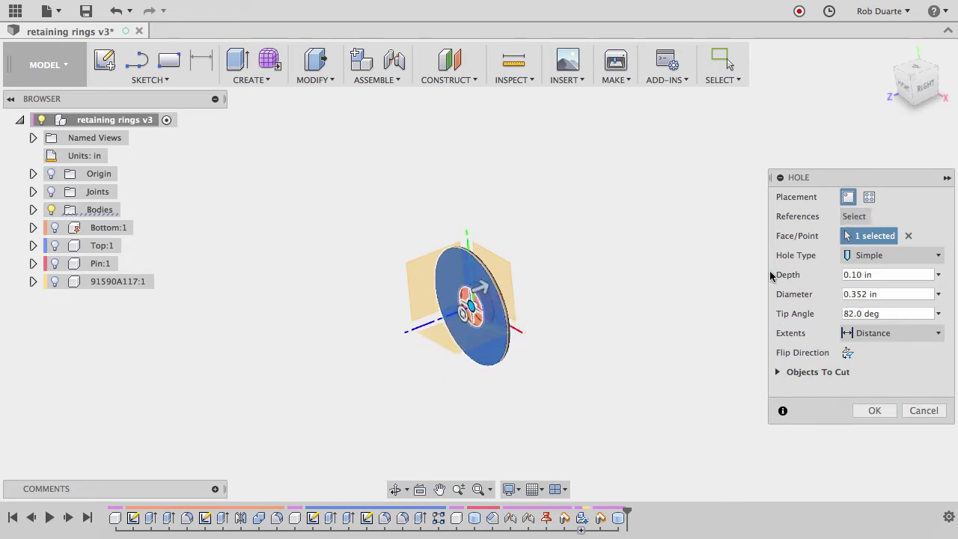
left_click(881, 333)
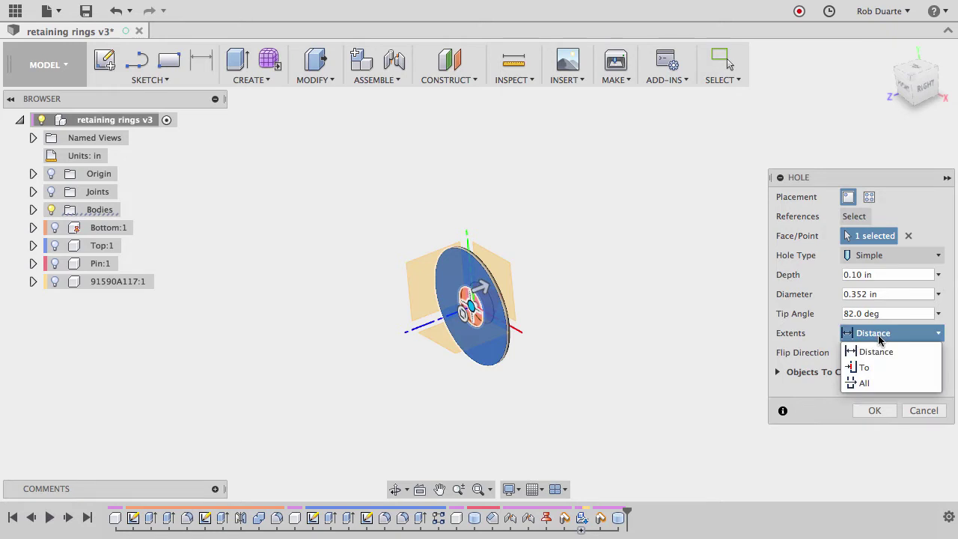
left_click(881, 383)
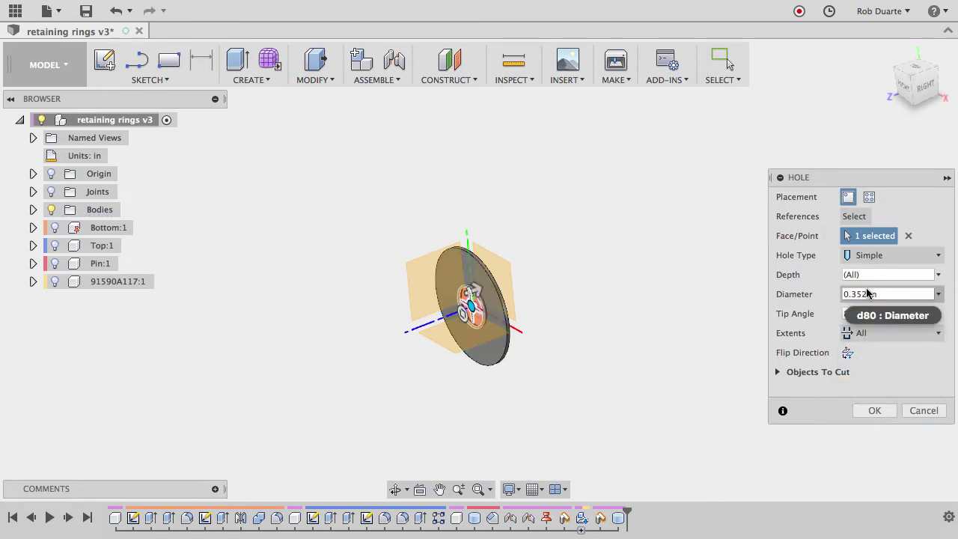
left_click(903, 295)
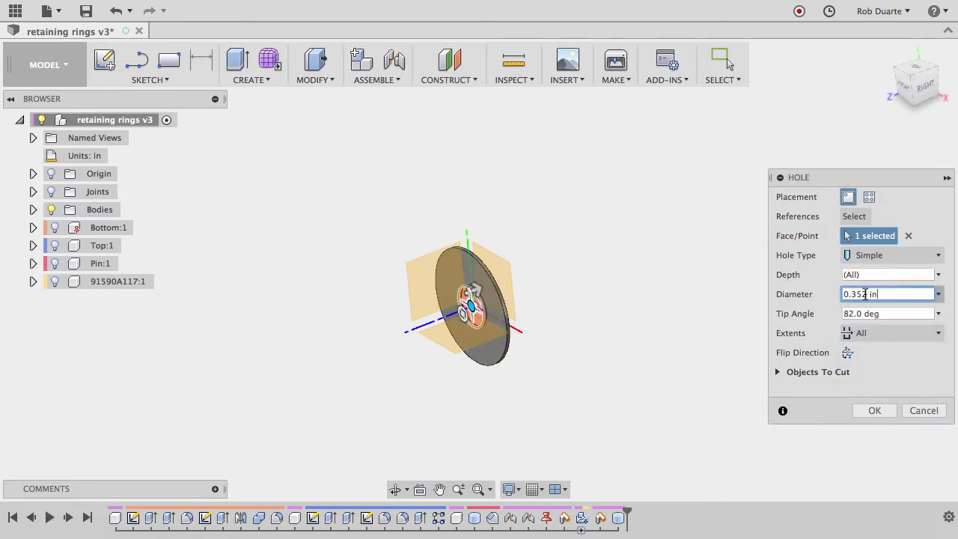
left_click(876, 412)
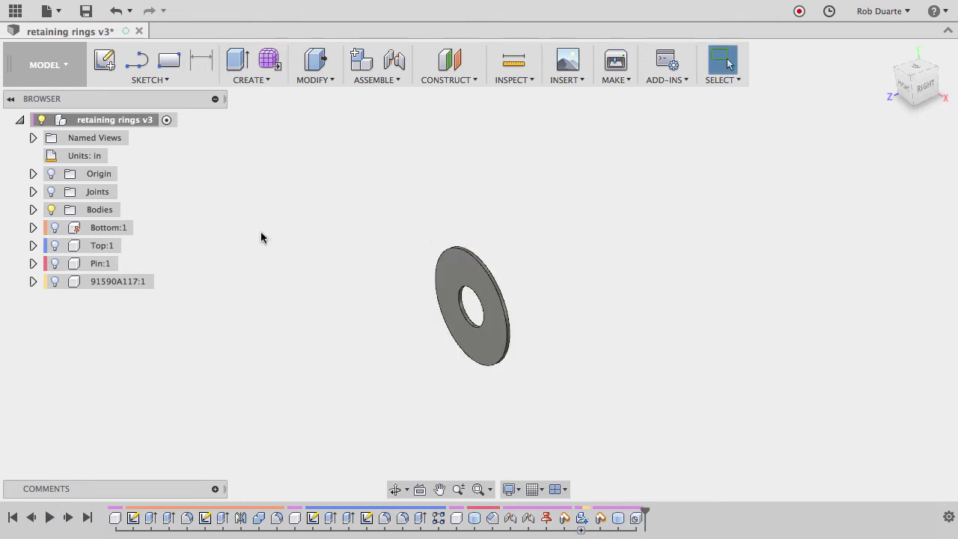
- Rename the Body2 disc to 'Retaining Ring Cutting Tool'
left_click(33, 210)
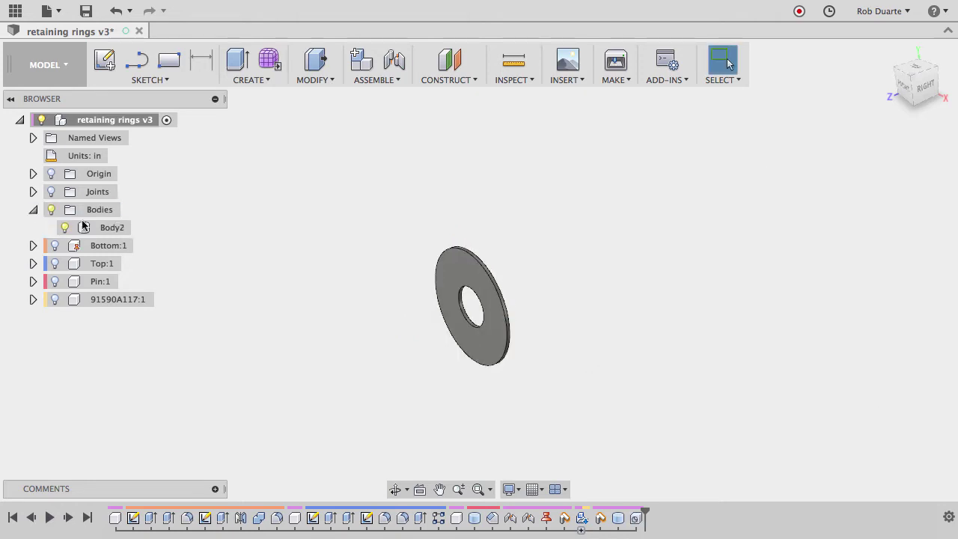
left_click(114, 229)
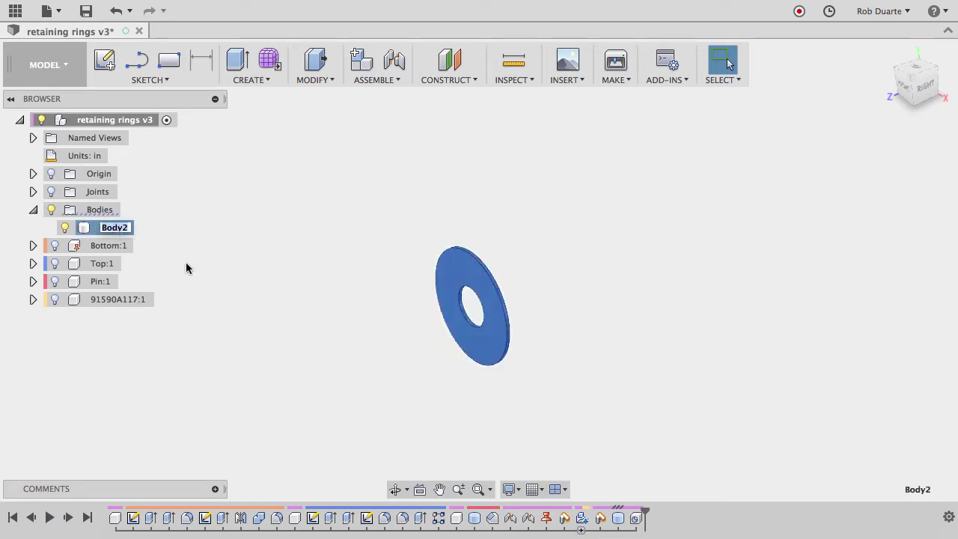
type("Retaining R")
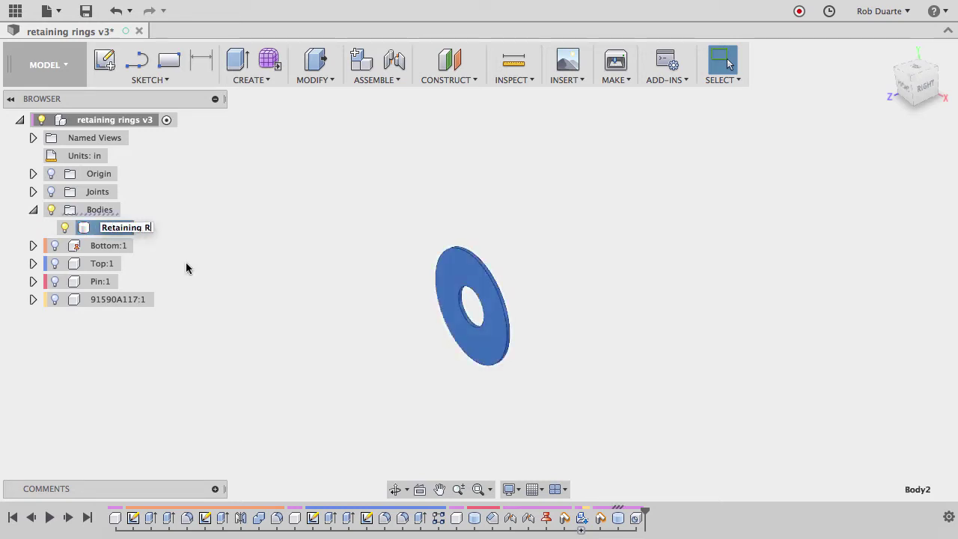
type("ing Cutting Tool")
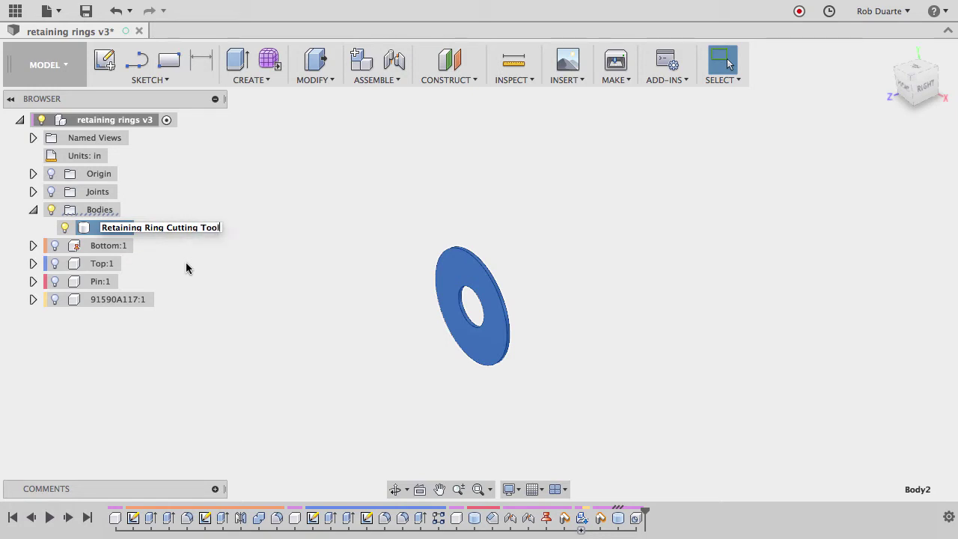
key("Return")
- Show all components, then hide Top:1 and Bottom:1, leaving pin, ring and cutting tool visible
left_click(55, 246)
left_click(55, 263)
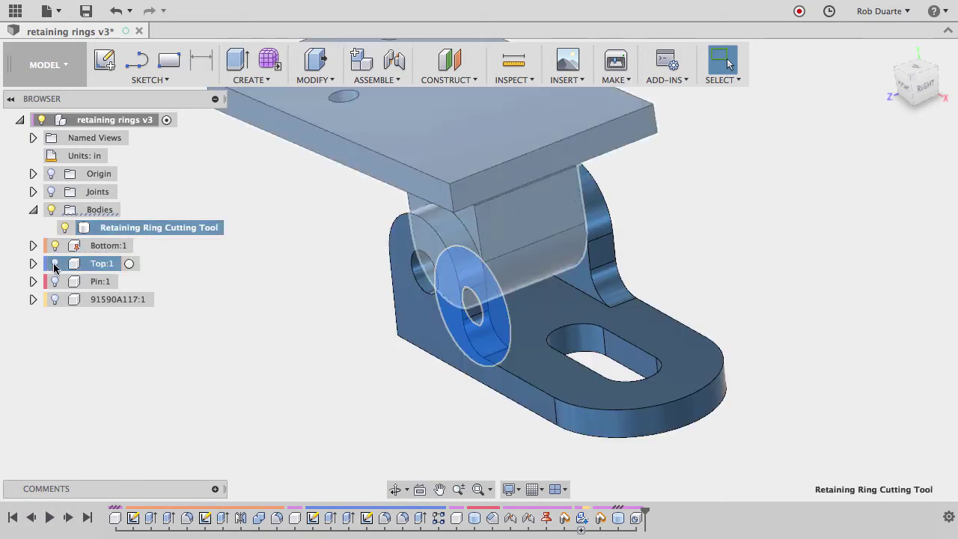
left_click(54, 281)
left_click(54, 299)
left_click(258, 264)
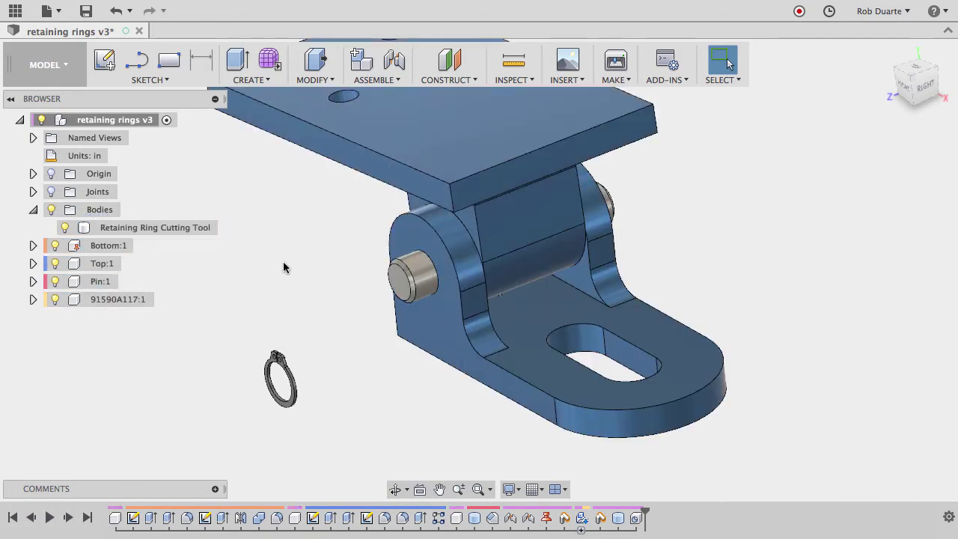
left_click(55, 262)
left_click(55, 246)
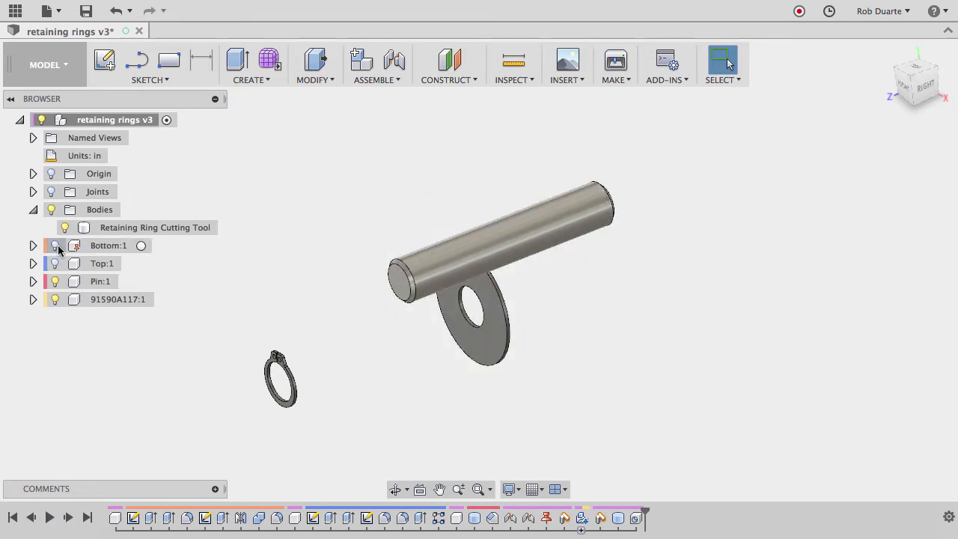
left_click(493, 324)
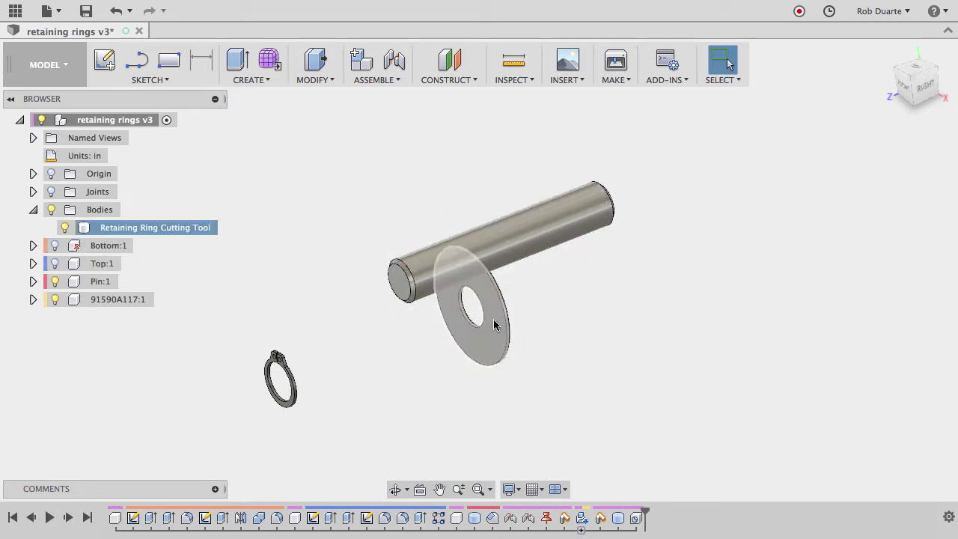
key("Escape")
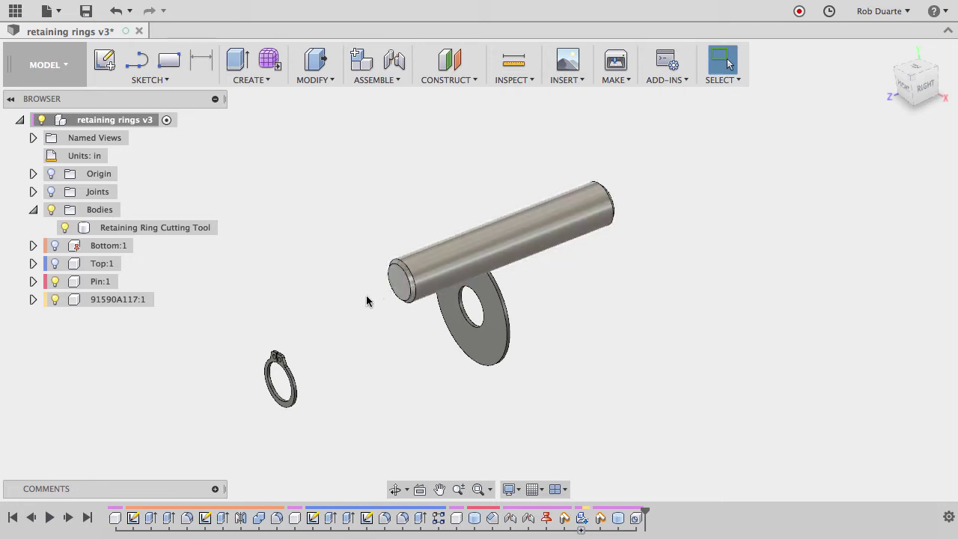
- Move the cutting-tool disc point to point, snapping its hole centre onto the pin end
key("m")
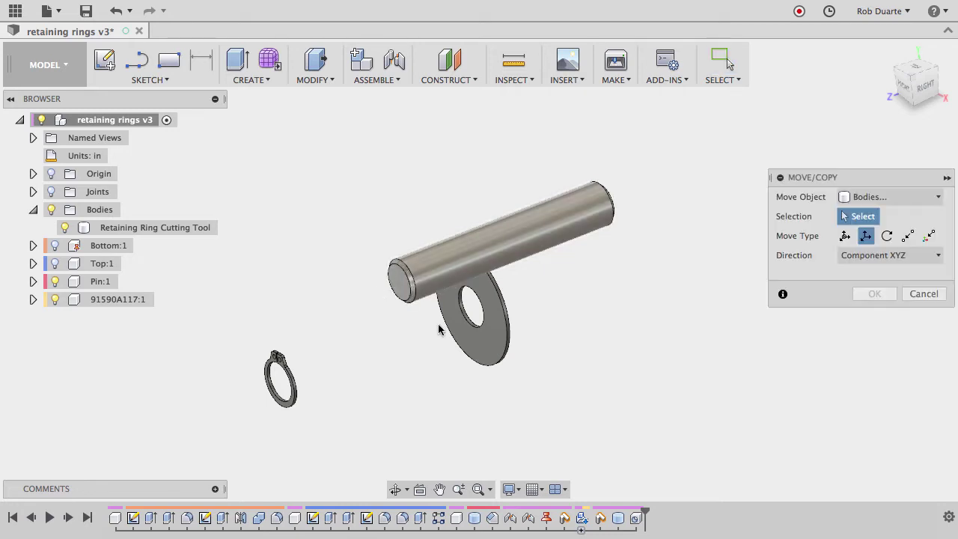
left_click(488, 312)
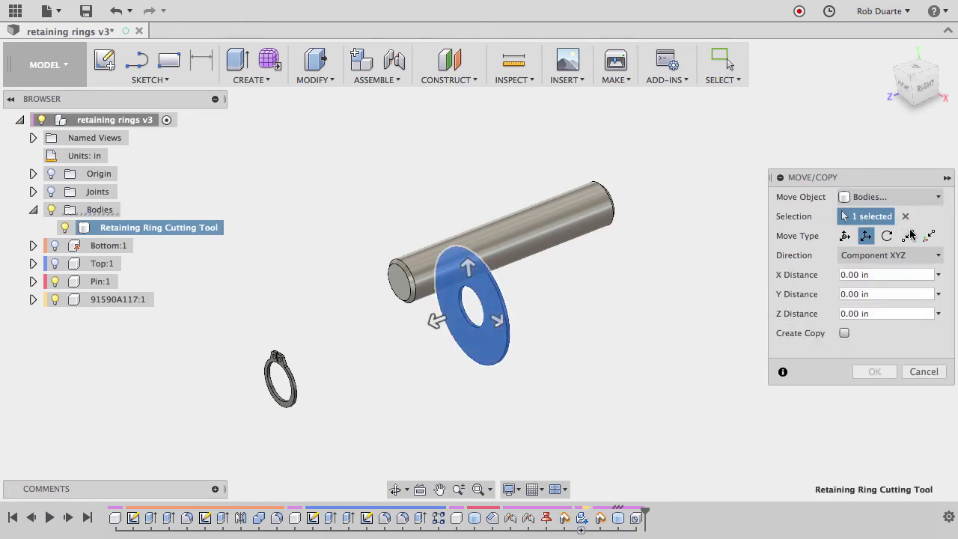
left_click(909, 236)
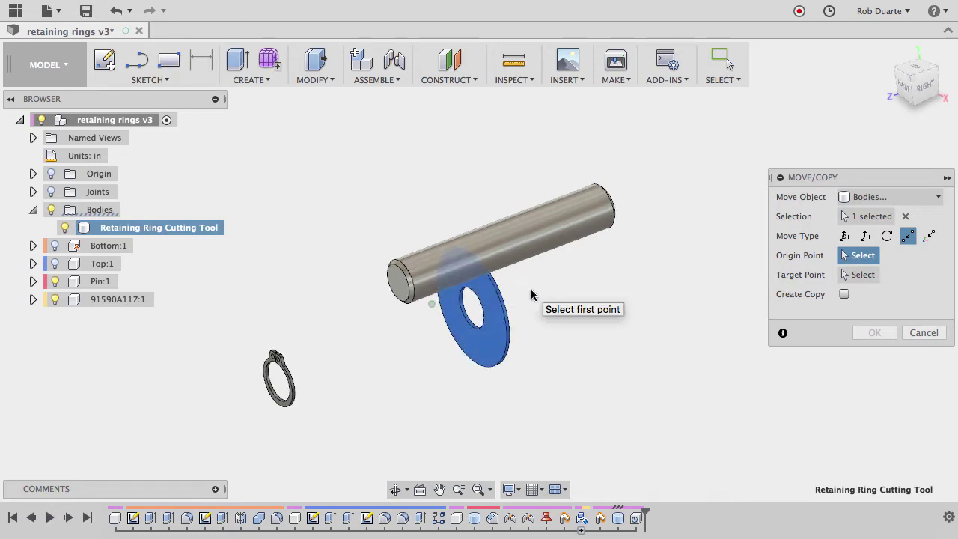
middle_click_drag(539, 300, 494, 298, "shift")
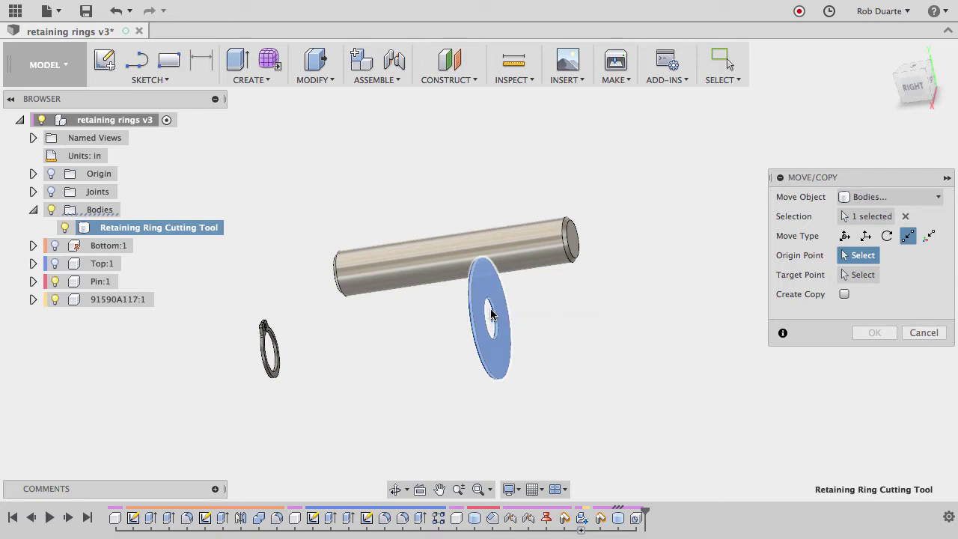
left_click(492, 322)
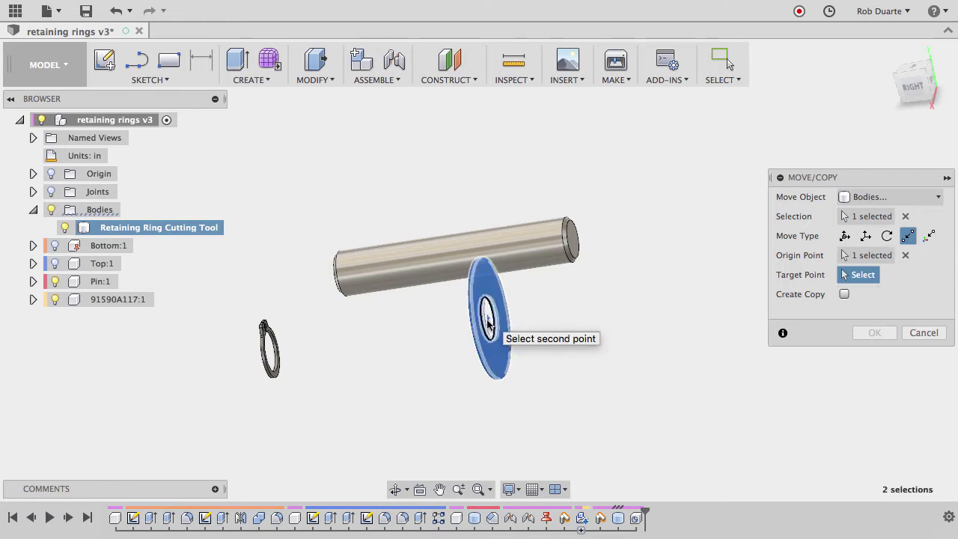
middle_click_drag(326, 314, 381, 261, "shift")
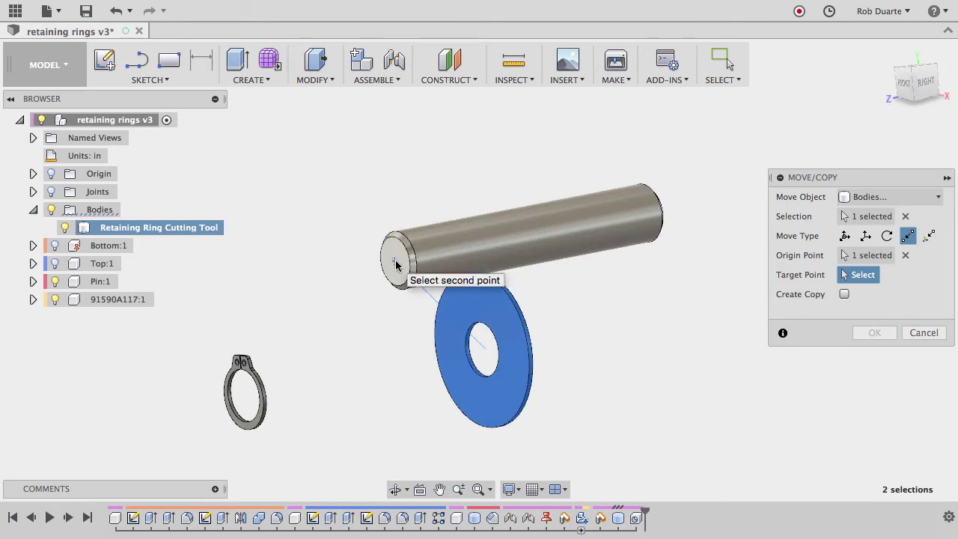
left_click(396, 266)
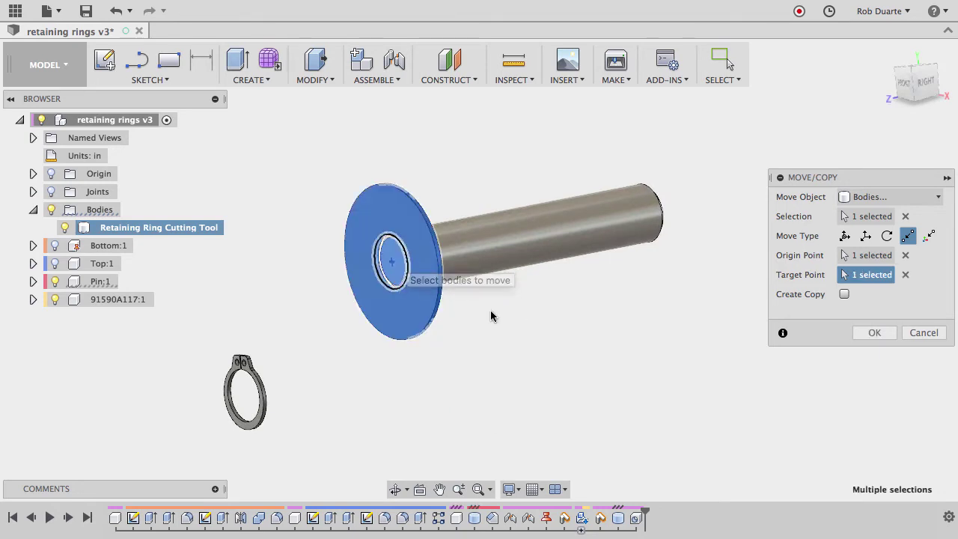
scroll(490, 321, "up", 3)
middle_click_drag(489, 321, 272, 261, "shift")
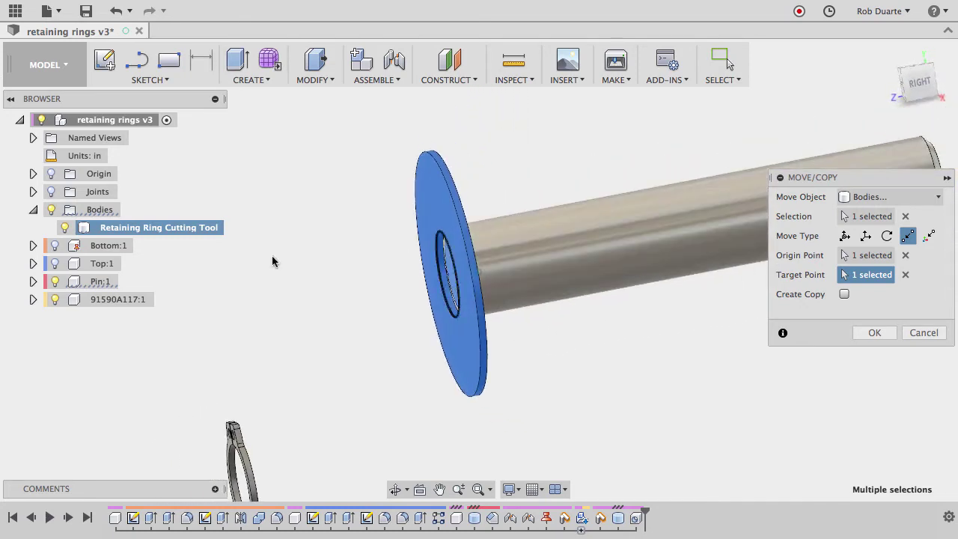
left_click(54, 245)
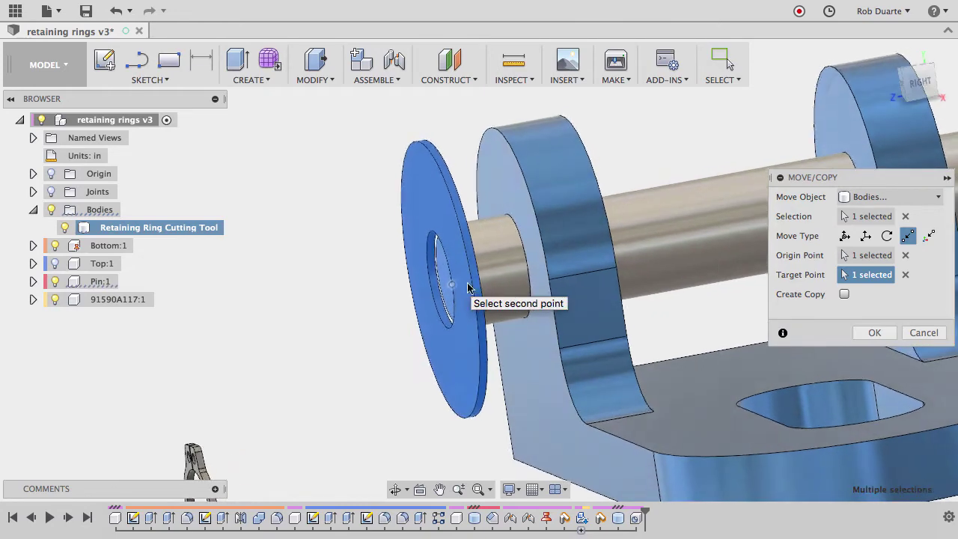
left_click(459, 289)
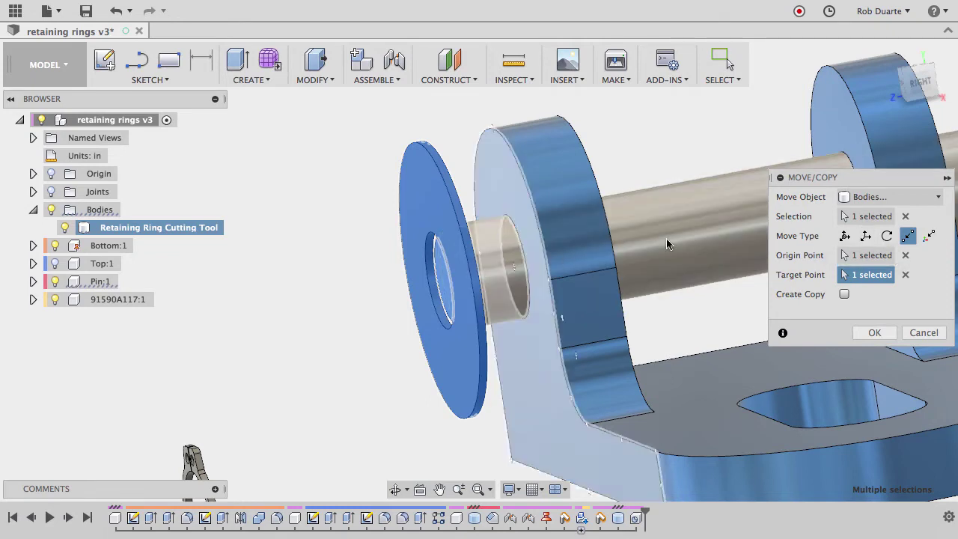
- Translate the disc -0.20 in along Z into the pin and confirm the move
left_click(866, 236)
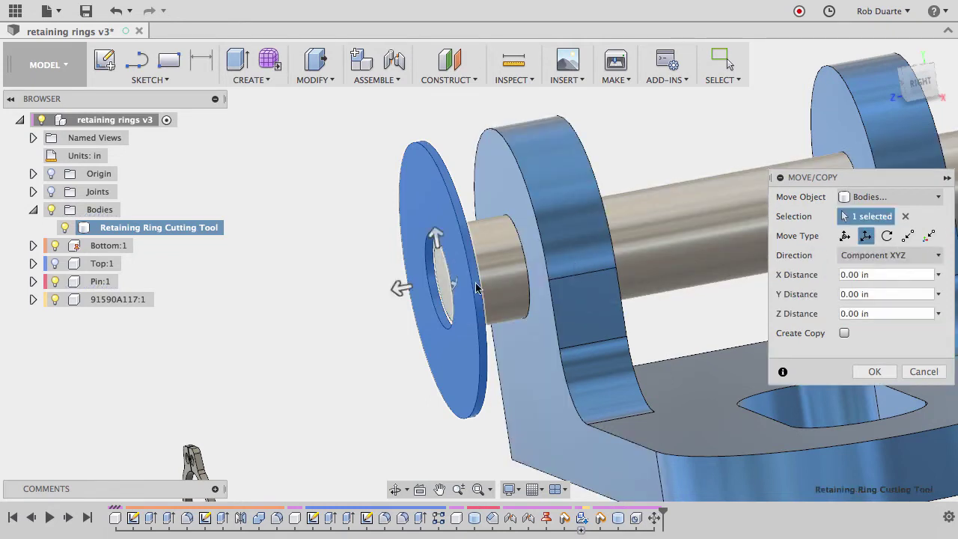
left_click_drag(400, 291, 452, 282)
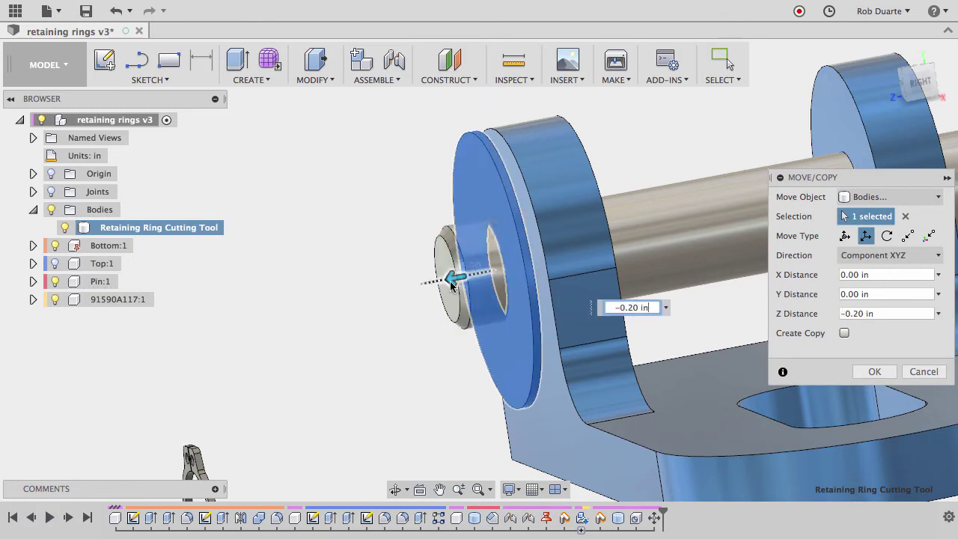
middle_click_drag(452, 283, 875, 370, "shift")
left_click(874, 370)
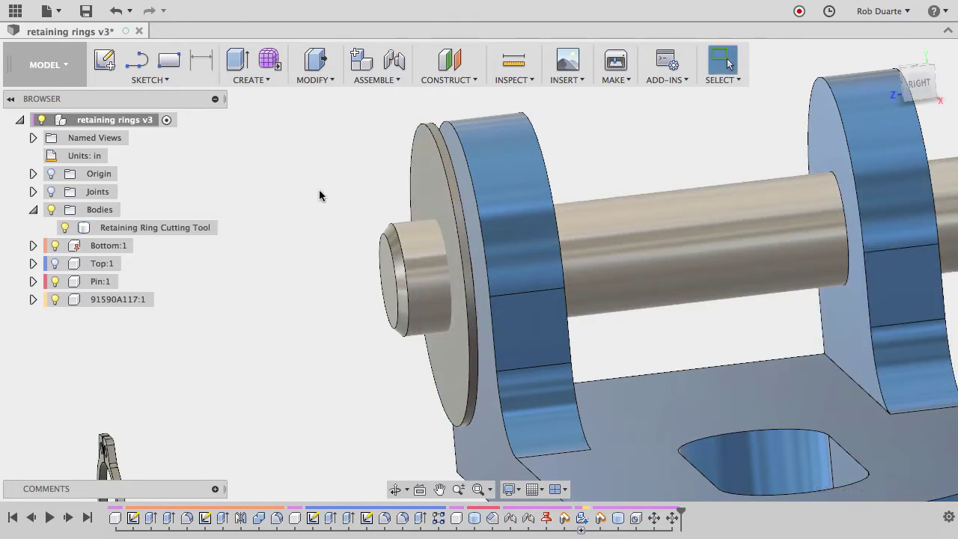
- Combine-cut the pin using the cutting-tool disc as the tool body, keeping the tool
left_click(312, 80)
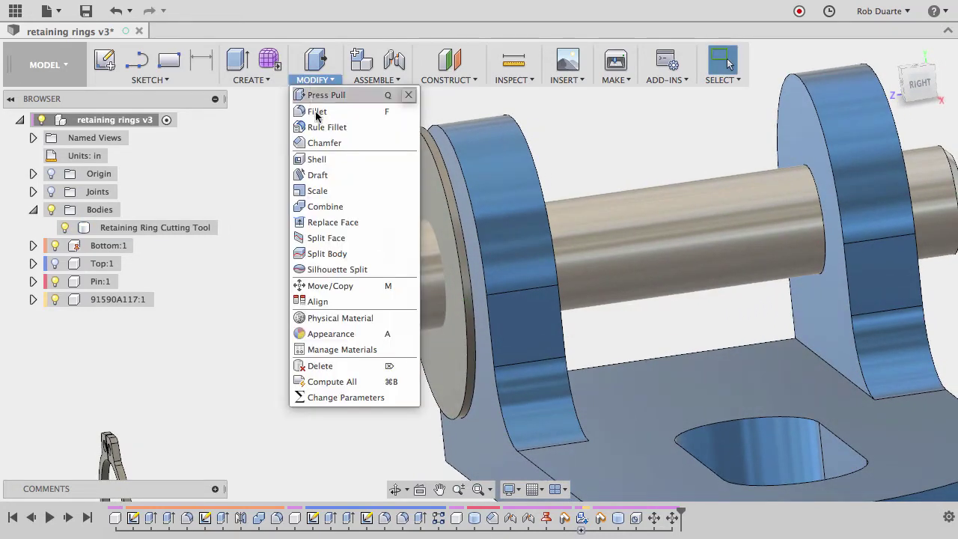
left_click(346, 210)
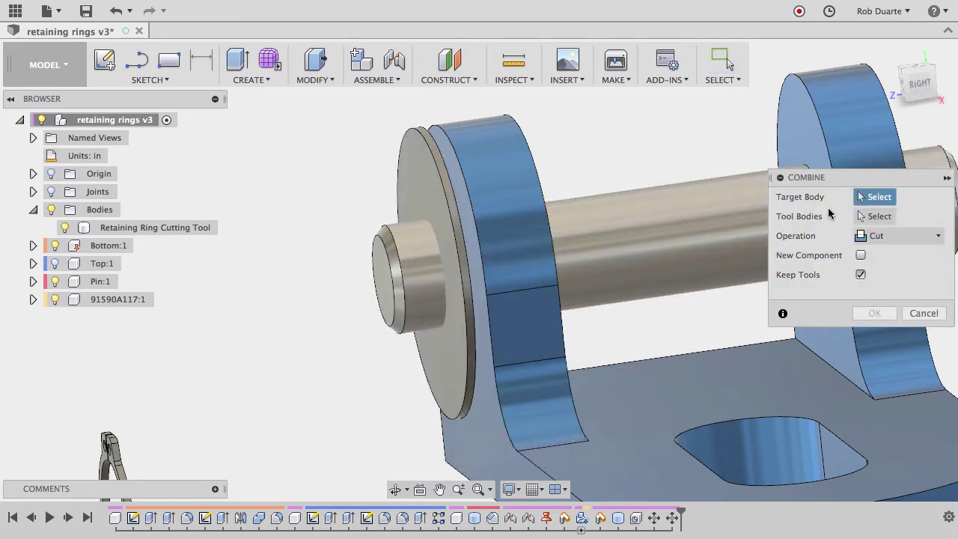
left_click(681, 221)
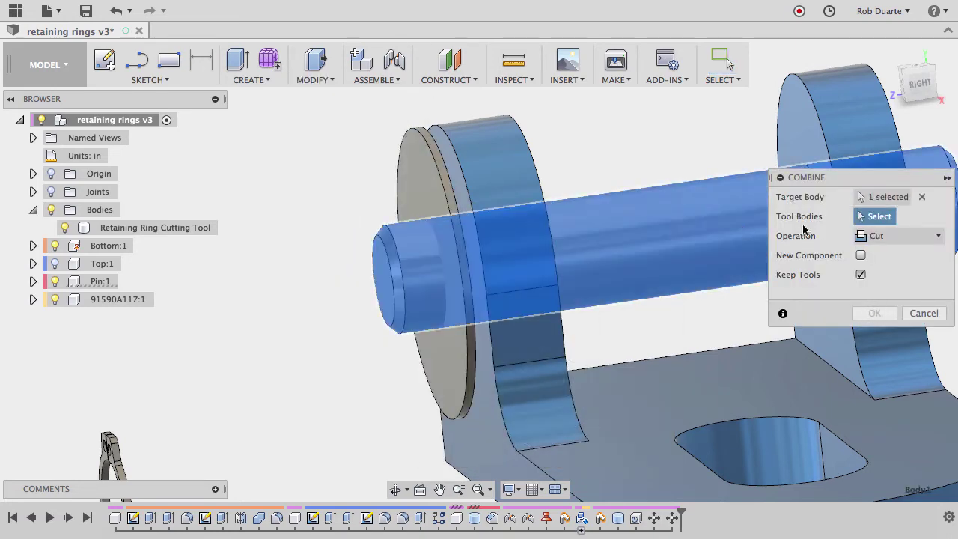
left_click(417, 182)
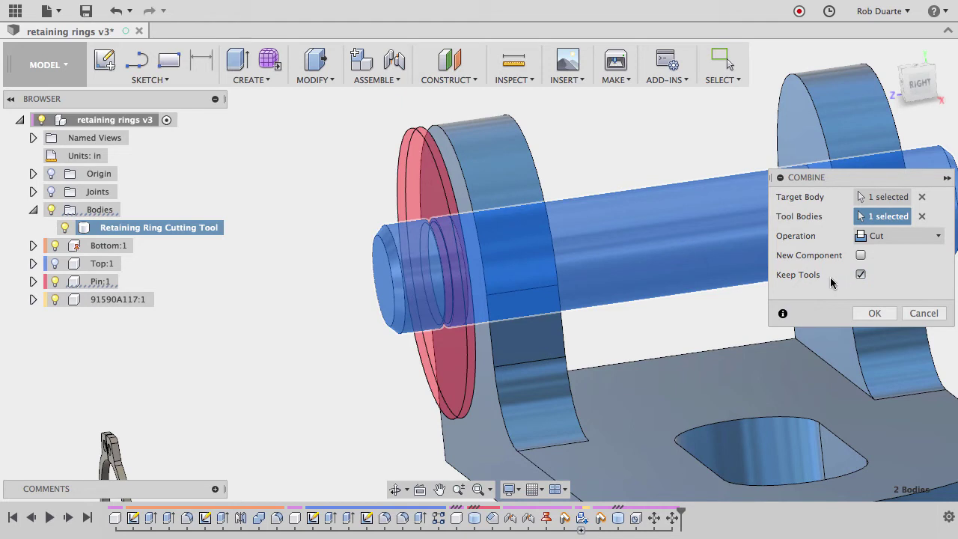
left_click(876, 314)
left_click(65, 229)
scroll(407, 217, "up", 5)
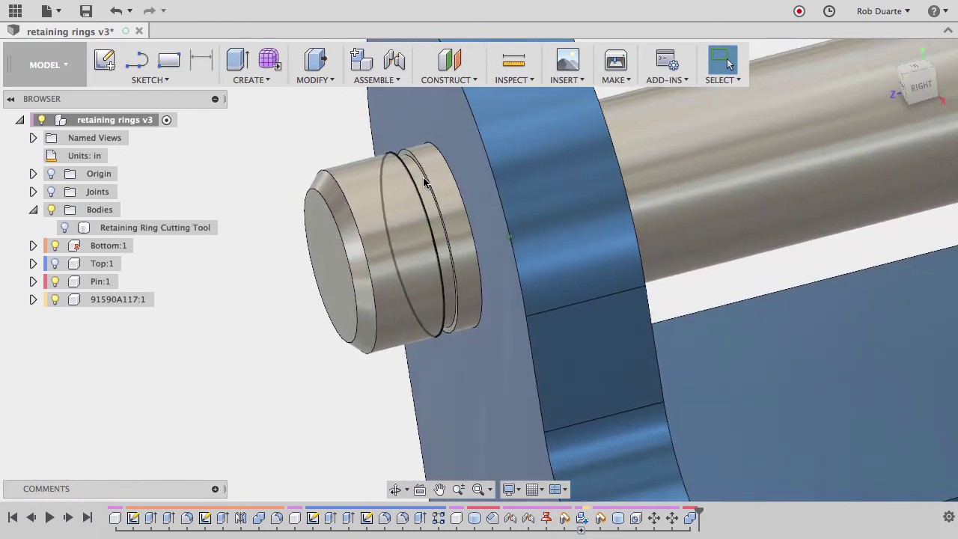
scroll(449, 298, "down", 5)
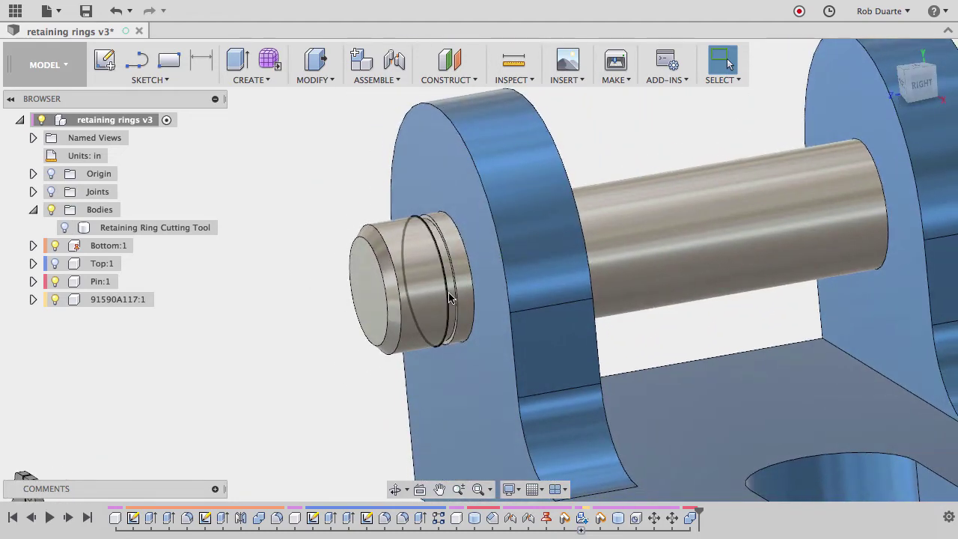
scroll(445, 259, "up", 2)
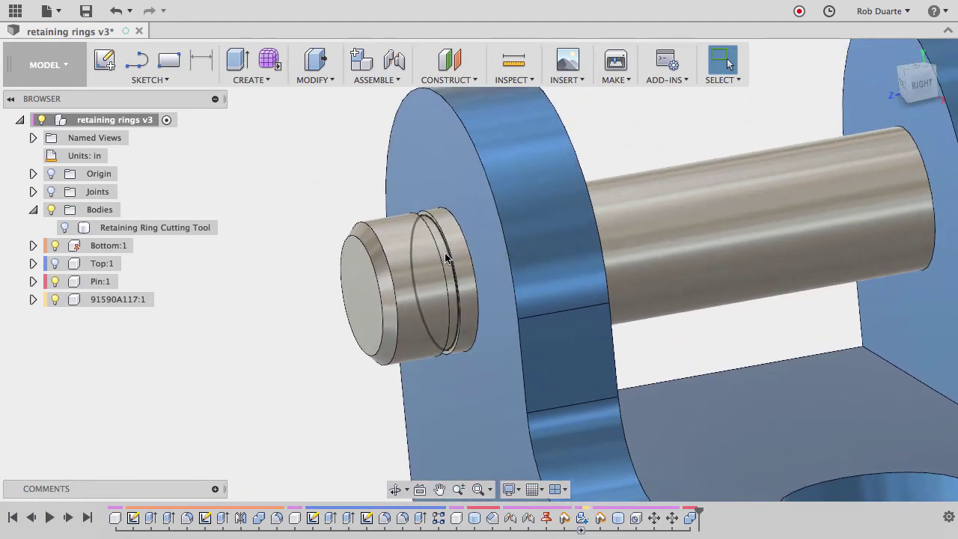
left_click(512, 63)
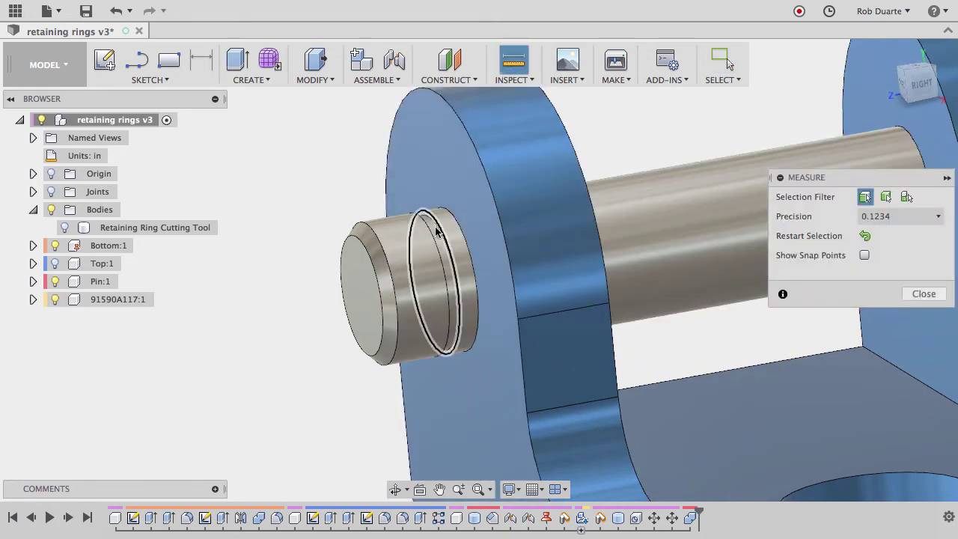
scroll(442, 217, "up", 3)
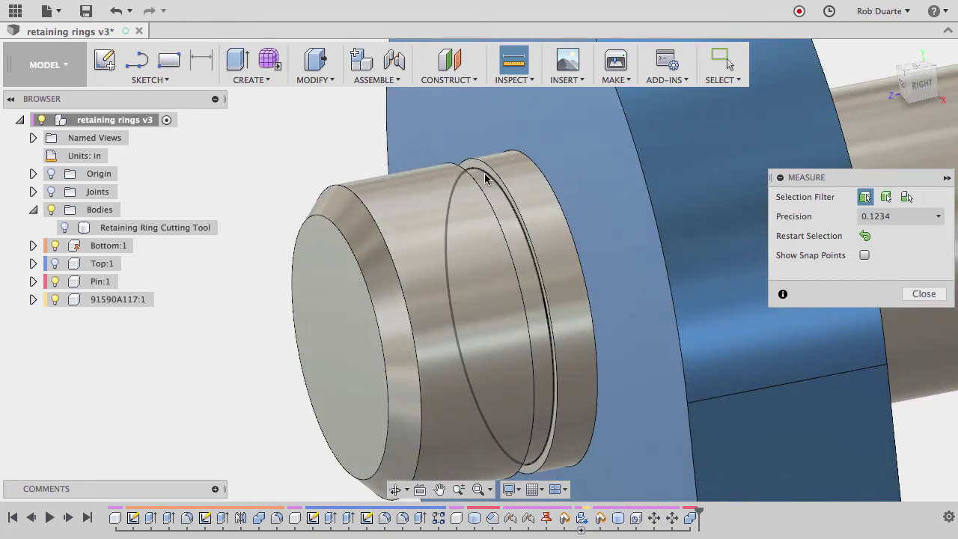
left_click(485, 178)
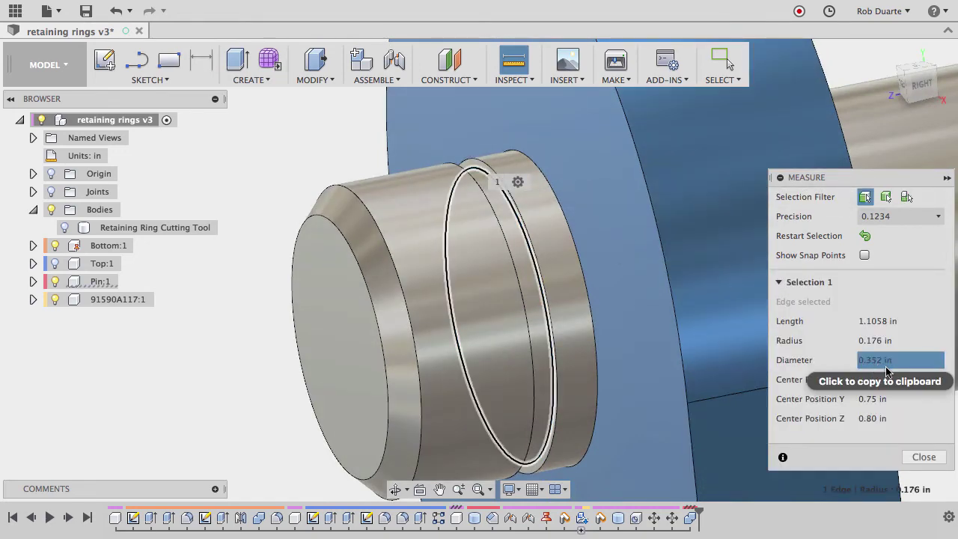
left_click(924, 457)
middle_click_drag(801, 370, 507, 127, "shift")
scroll(509, 142, "up", 6)
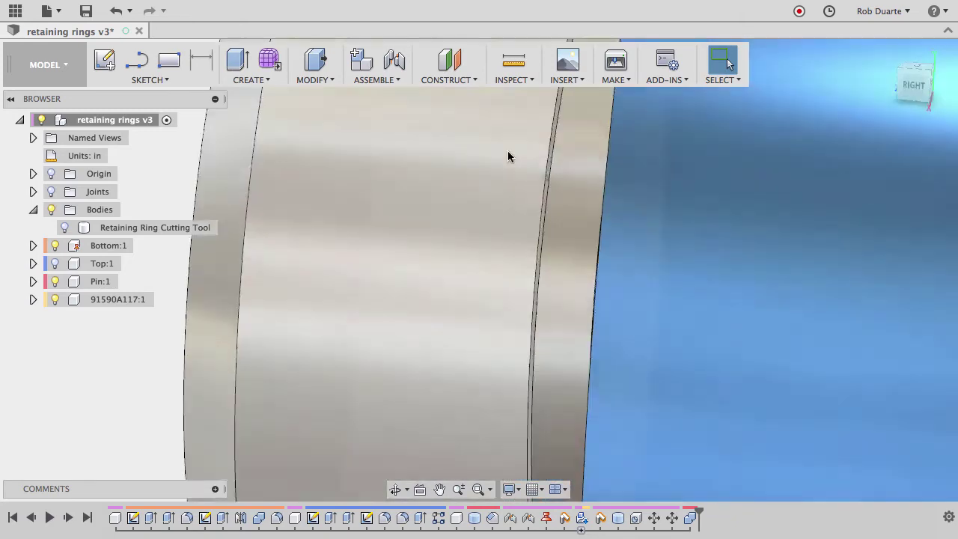
scroll(562, 134, "down", 5)
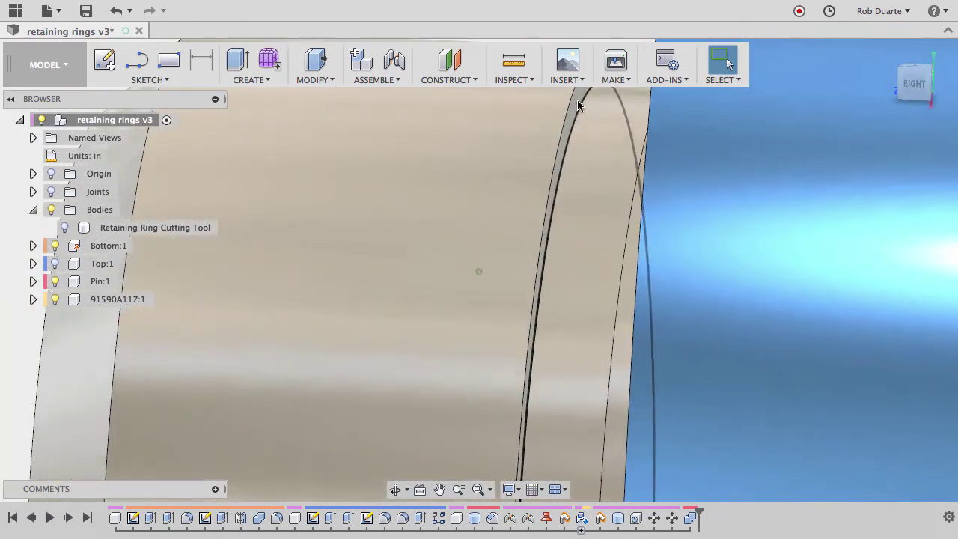
middle_click_drag(582, 112, 539, 140, "shift")
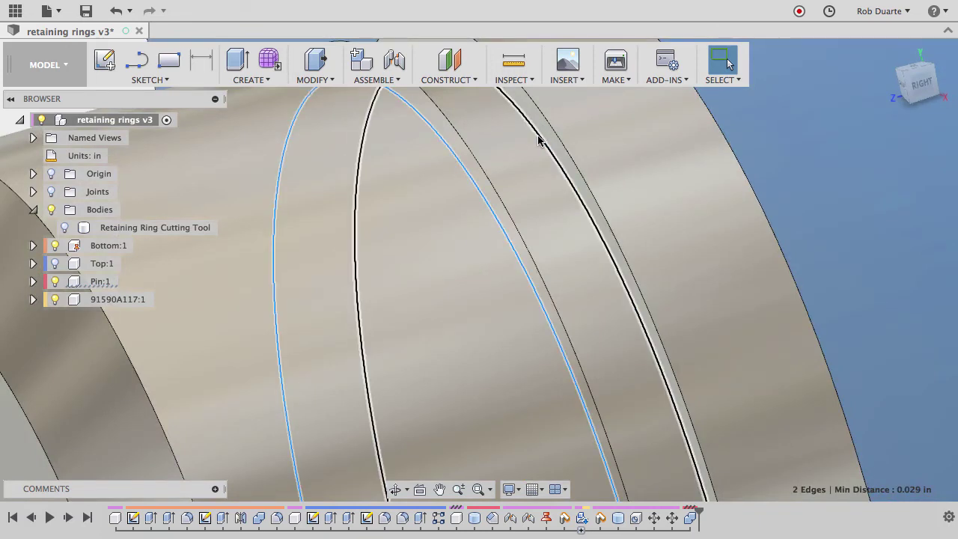
scroll(545, 151, "down", 8)
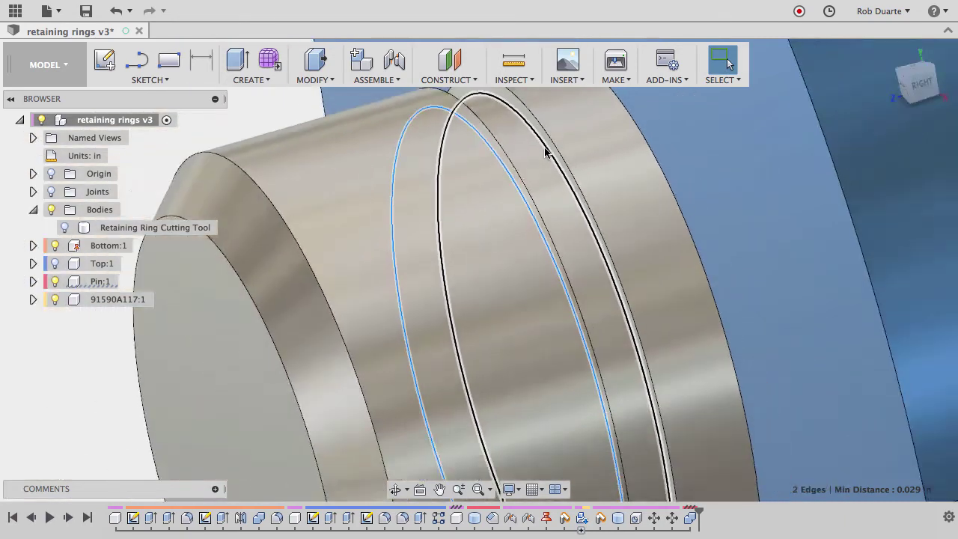
left_click(349, 141)
scroll(289, 161, "down", 10)
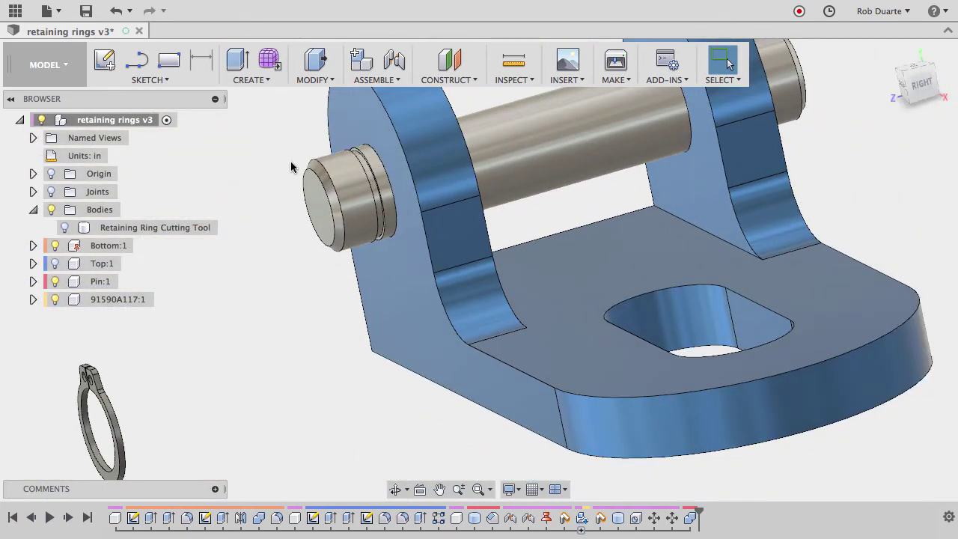
- Show the cutting tool, hide the pin, and snap the disc from its hole edge to the pin's opposite end
left_click(65, 228)
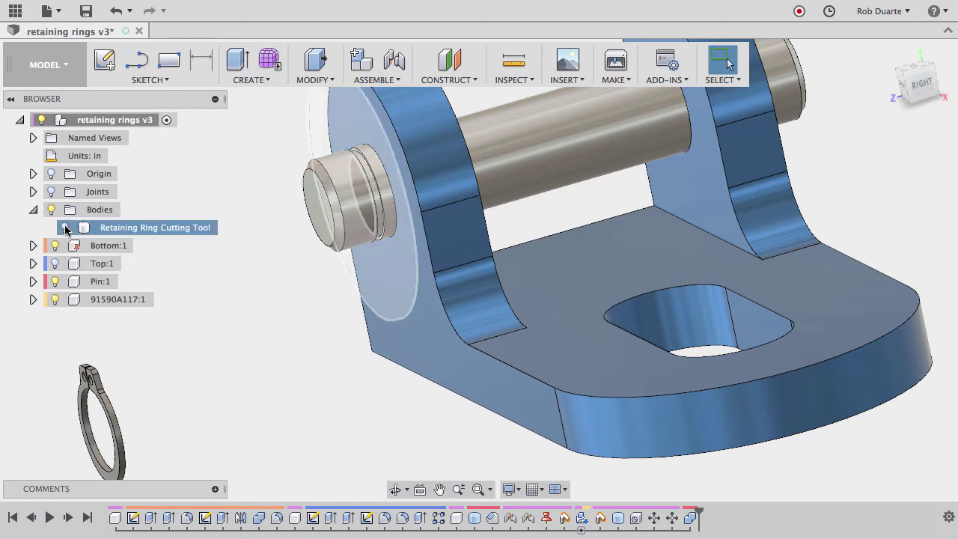
key("m")
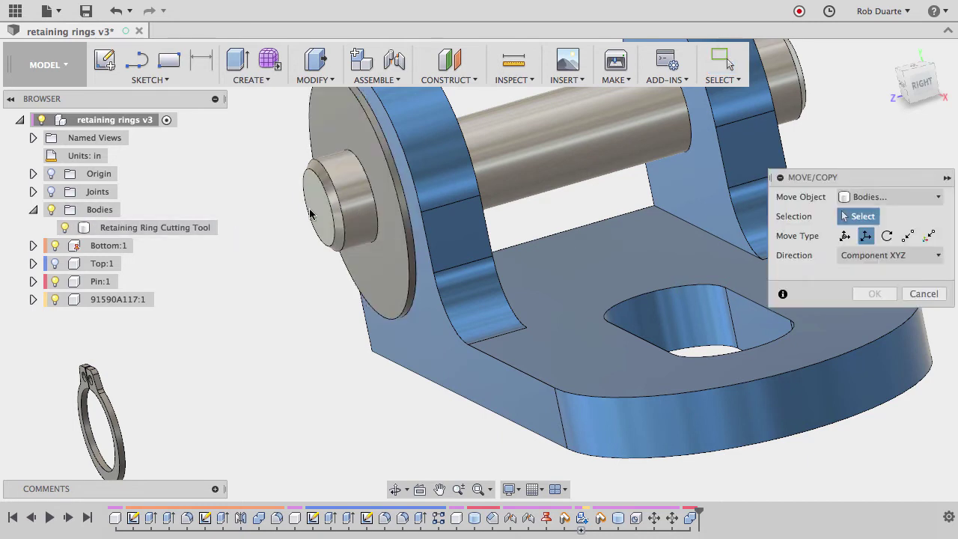
left_click(337, 135)
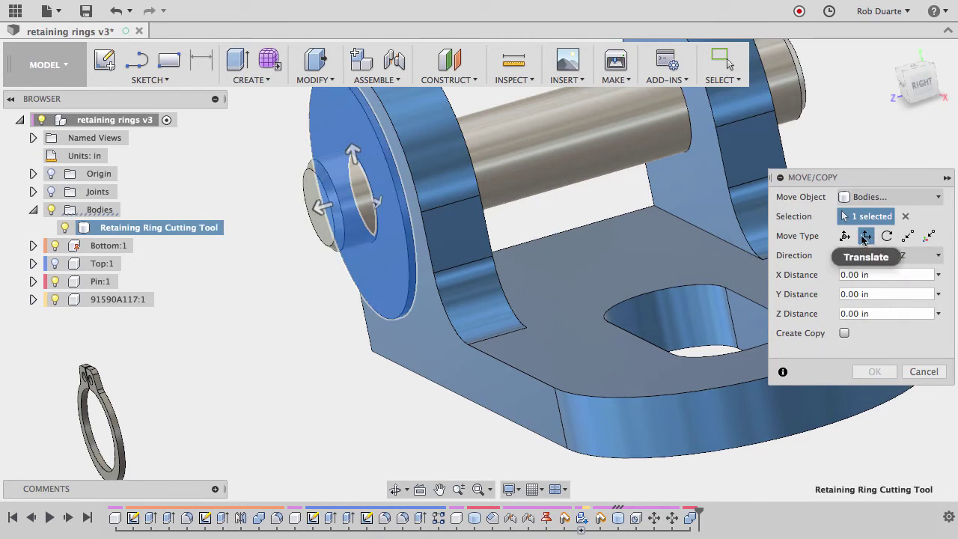
left_click(54, 282)
scroll(315, 246, "up", 3)
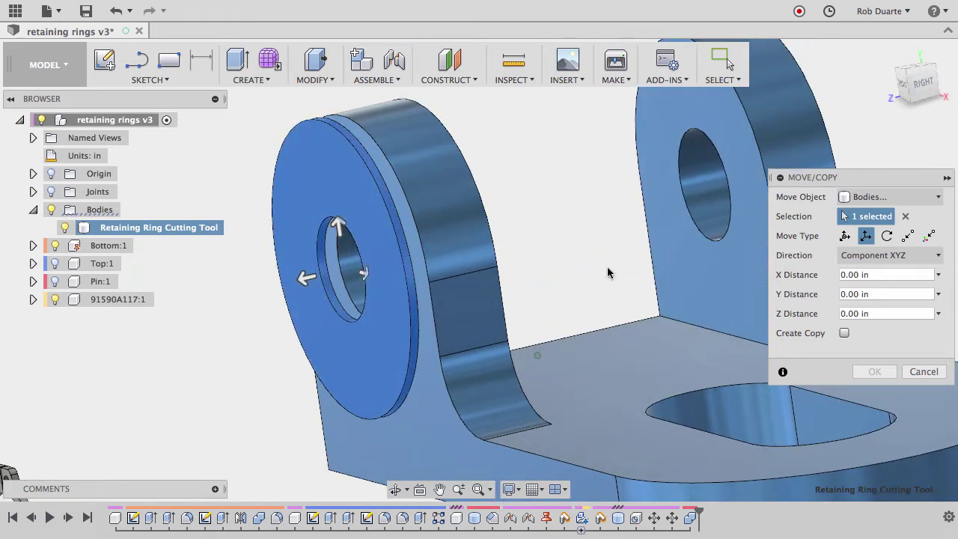
left_click(908, 236)
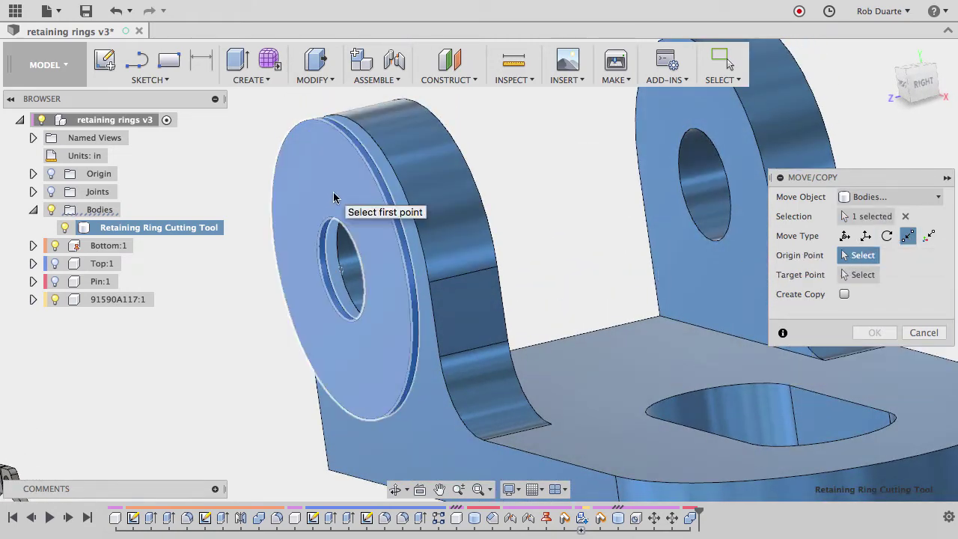
left_click(340, 275)
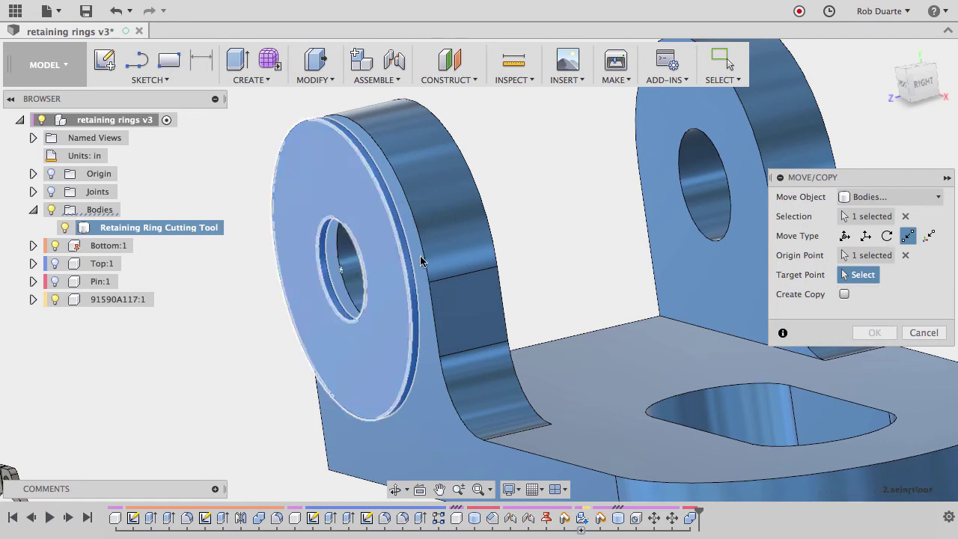
middle_click_drag(444, 254, 320, 257, "shift")
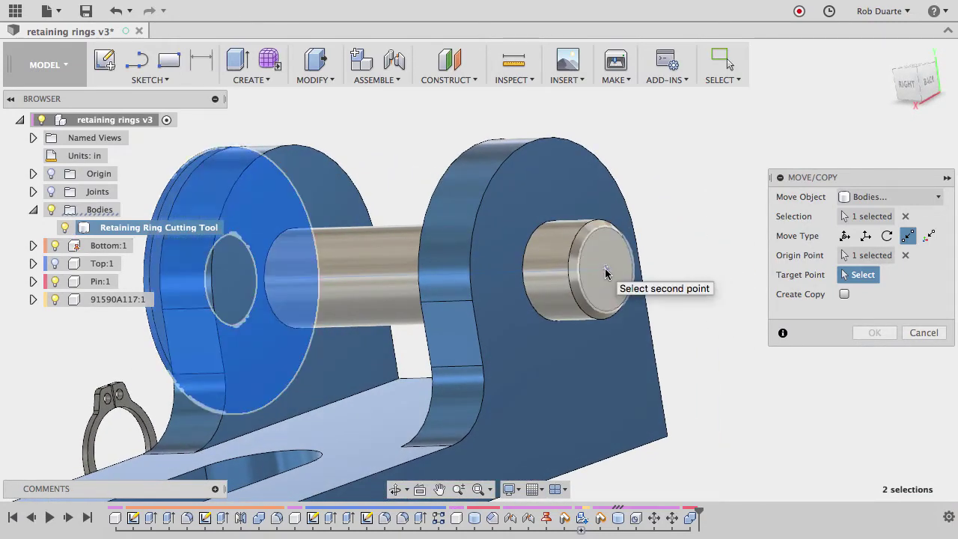
left_click(616, 274)
- Translate the cutting disc 0.20 in back along the pin and confirm
middle_click_drag(642, 293, 879, 250, "shift")
left_click(866, 235)
left_click_drag(566, 268, 492, 267)
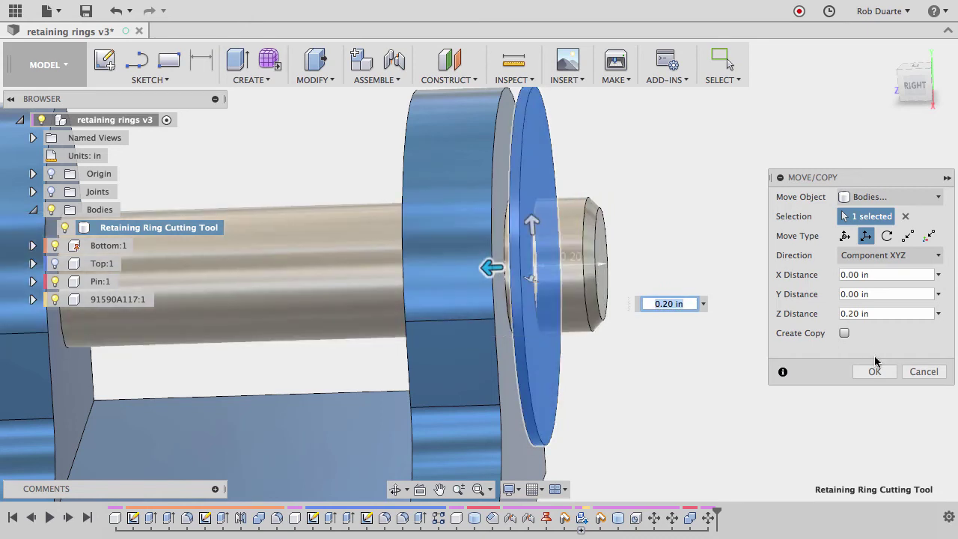
left_click(876, 372)
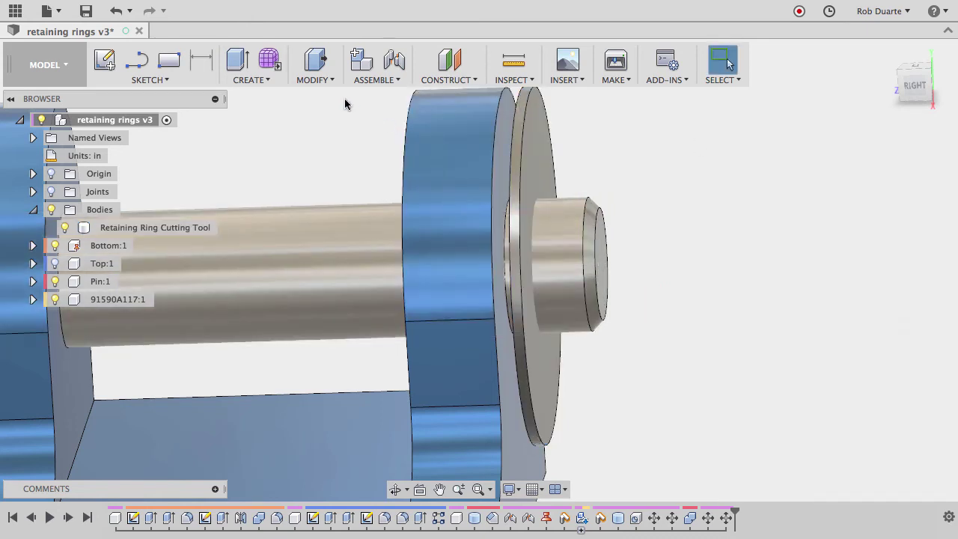
- Combine-cut the second groove into the pin with the kept cutting tool, then hide the tool
left_click(327, 81)
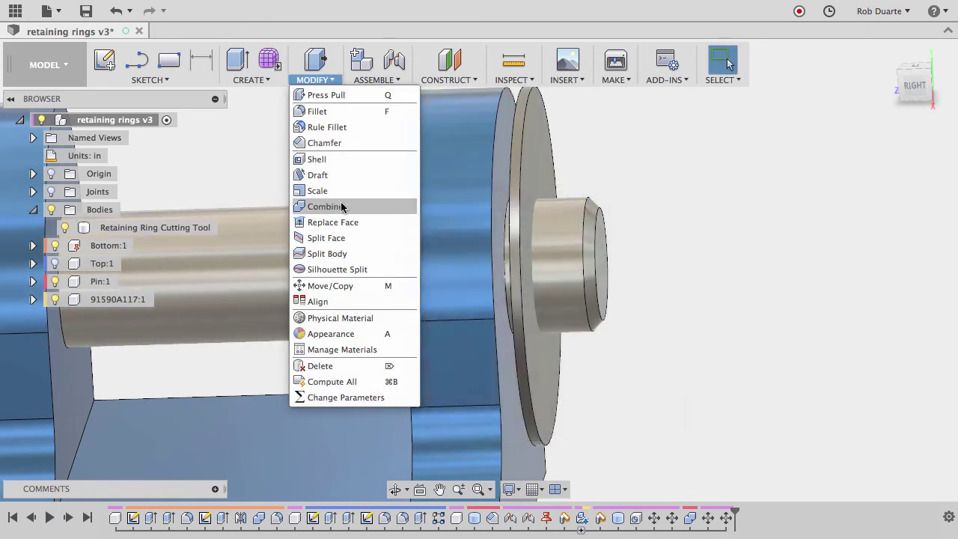
left_click(342, 205)
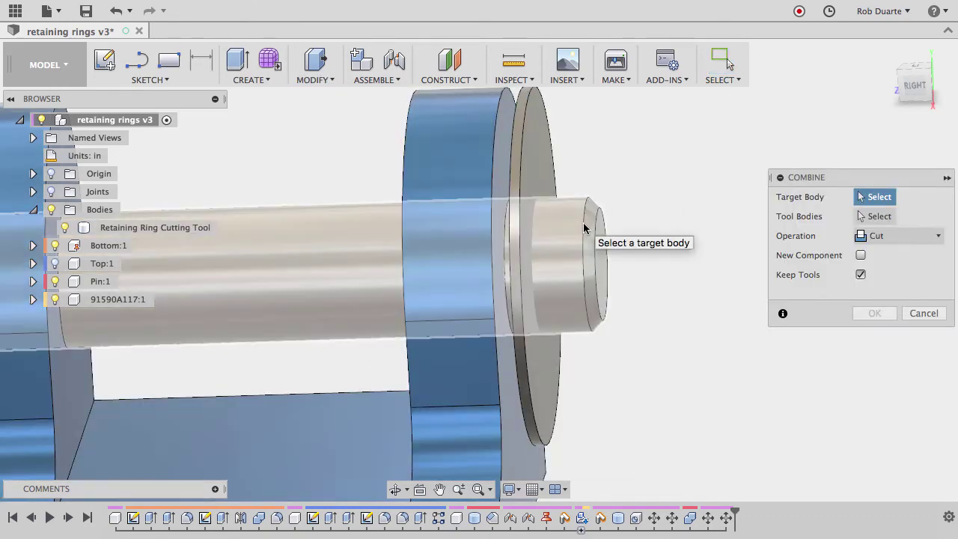
left_click(590, 224)
left_click(545, 160)
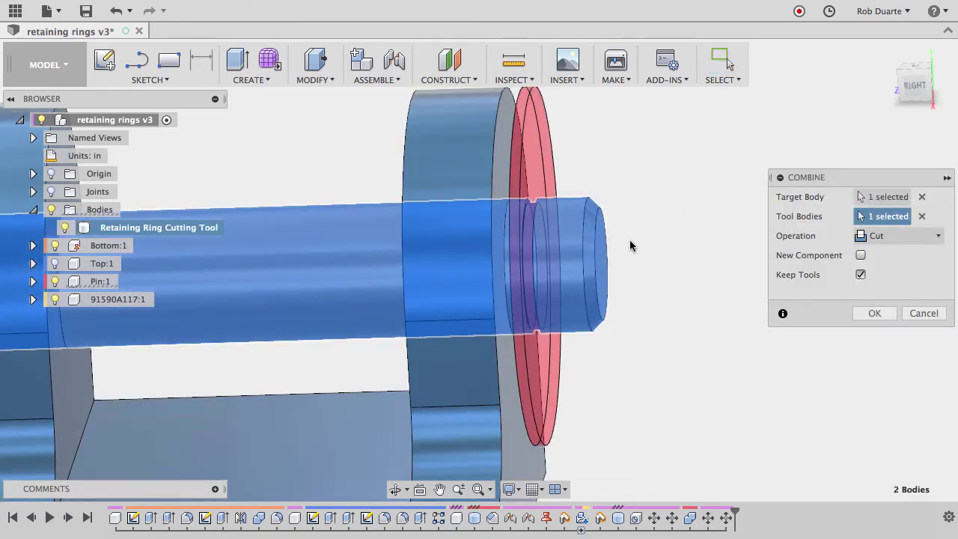
left_click(872, 313)
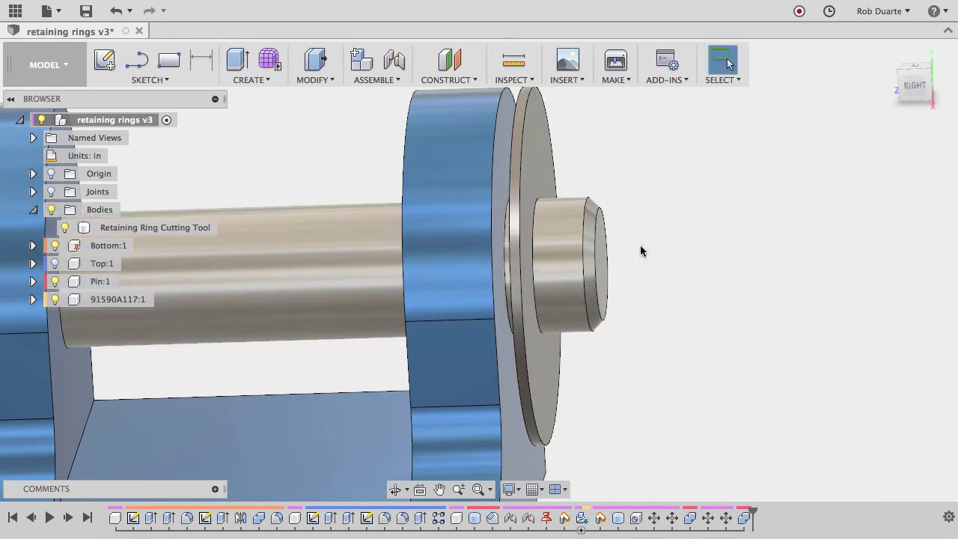
left_click(64, 228)
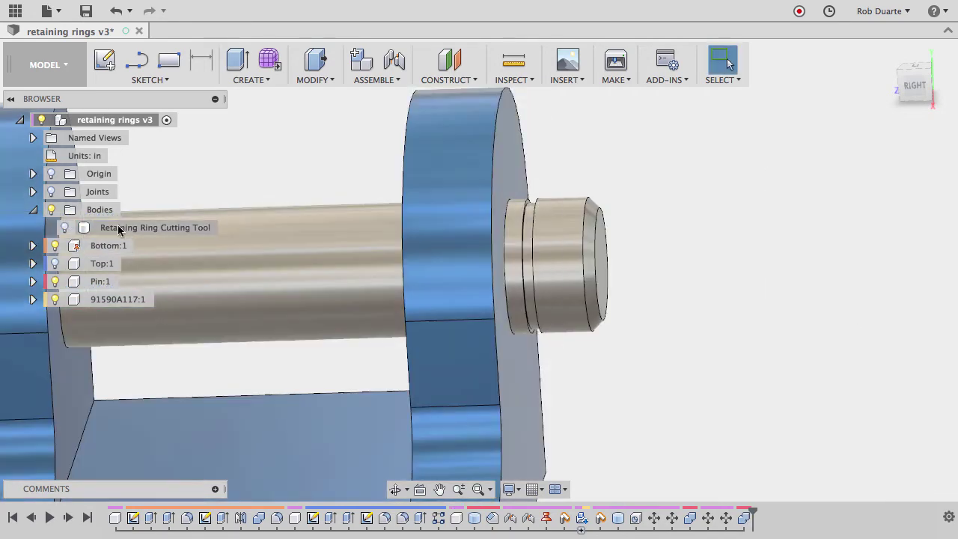
key("F6")
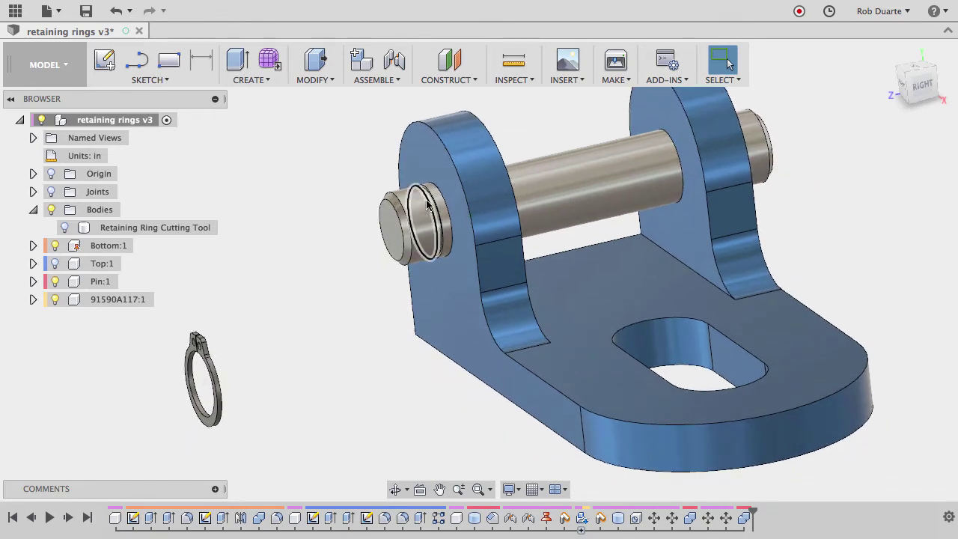
- Create a joint from the ring's centre to the pin groove's centre, flipped 180 degrees
left_click(395, 66)
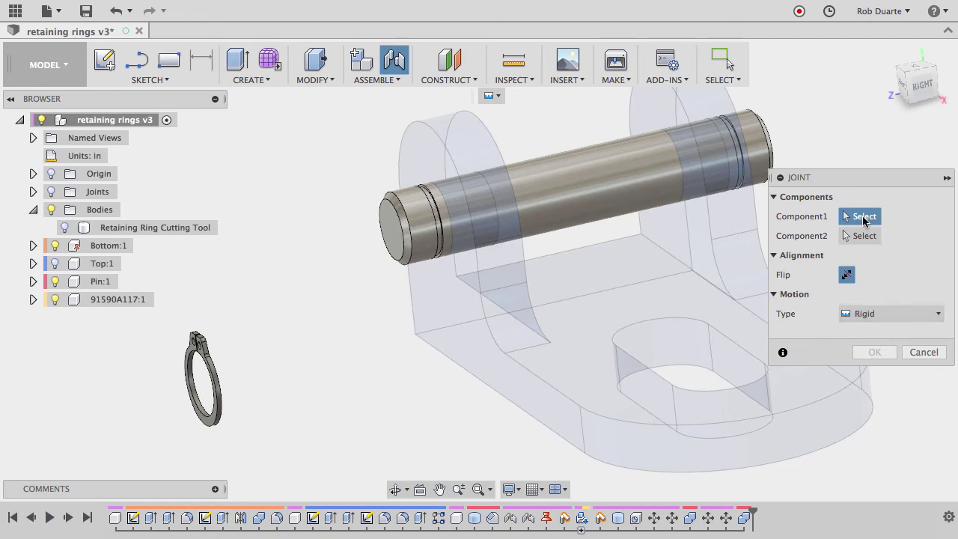
scroll(188, 355, "up", 5)
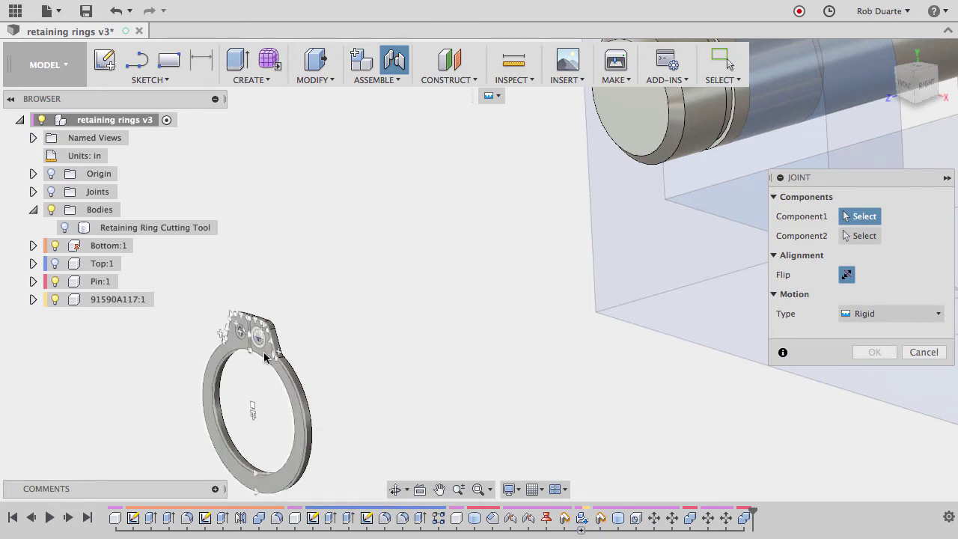
left_click(255, 413)
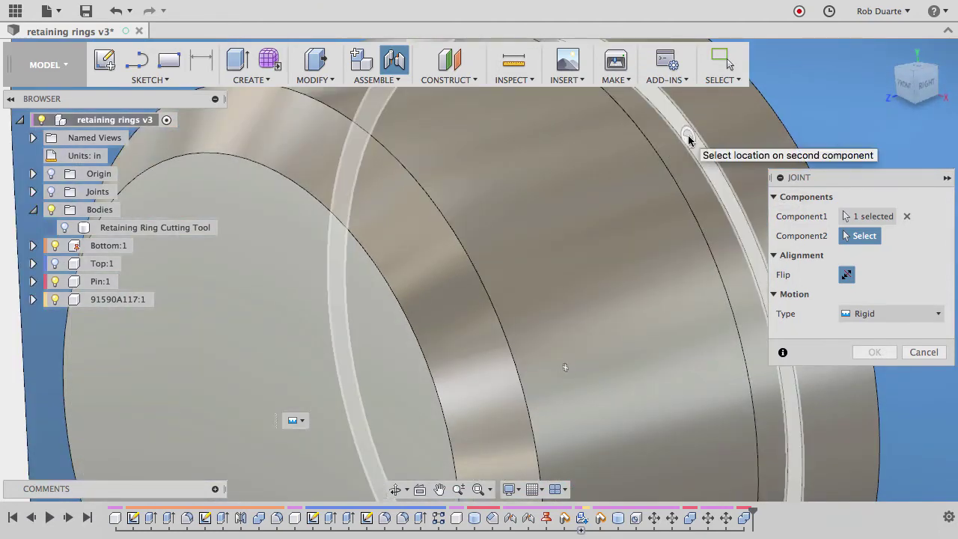
left_click(566, 367)
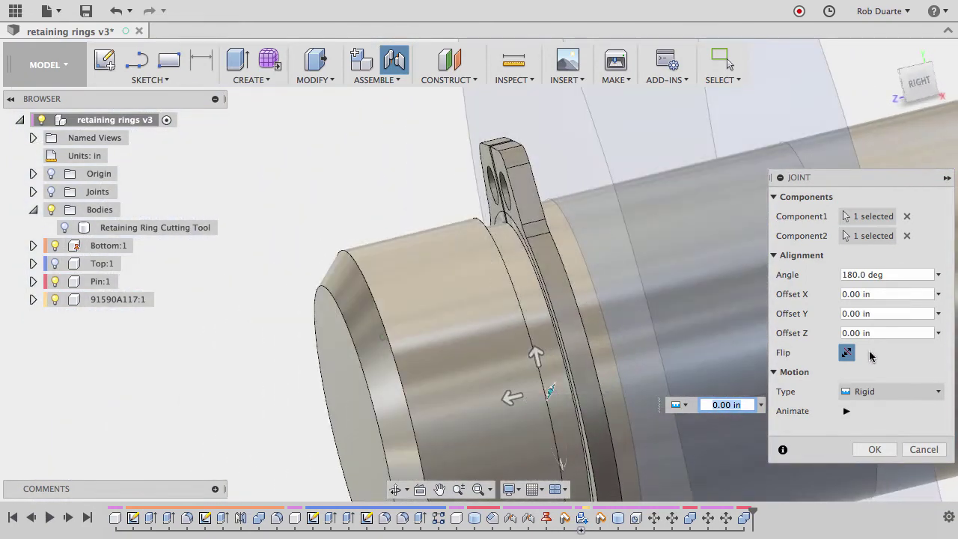
left_click(846, 353)
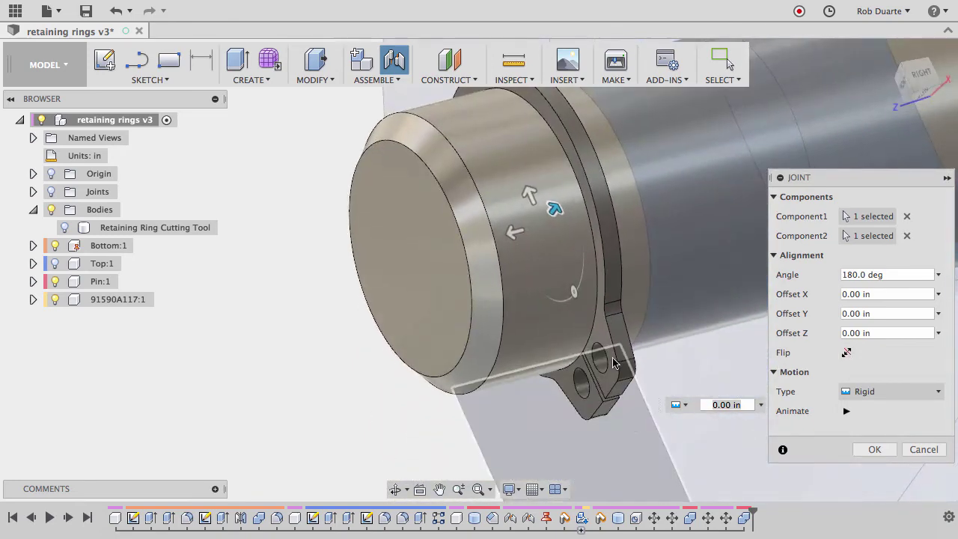
- Commit the rigid joint seating the retaining ring in the pin-end groove
left_click(873, 450)
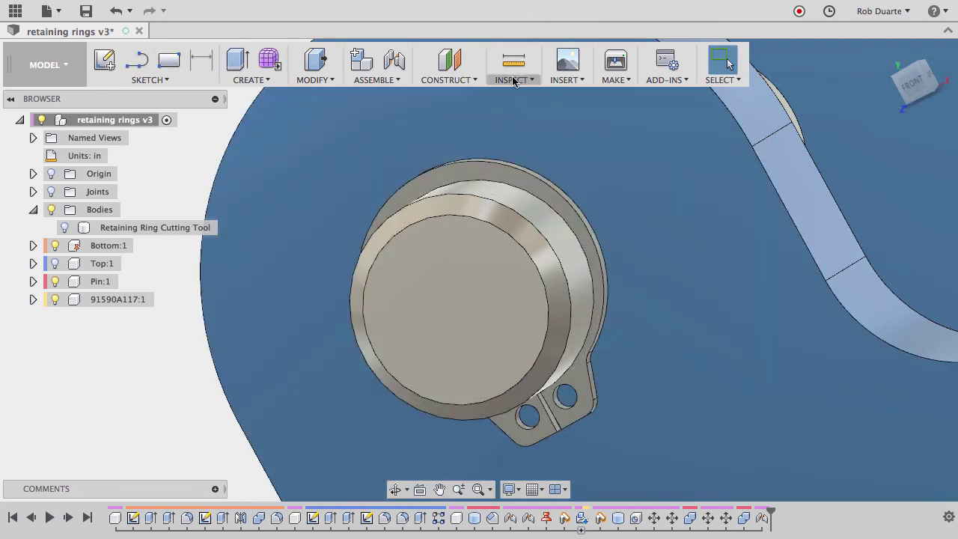
left_click(513, 79)
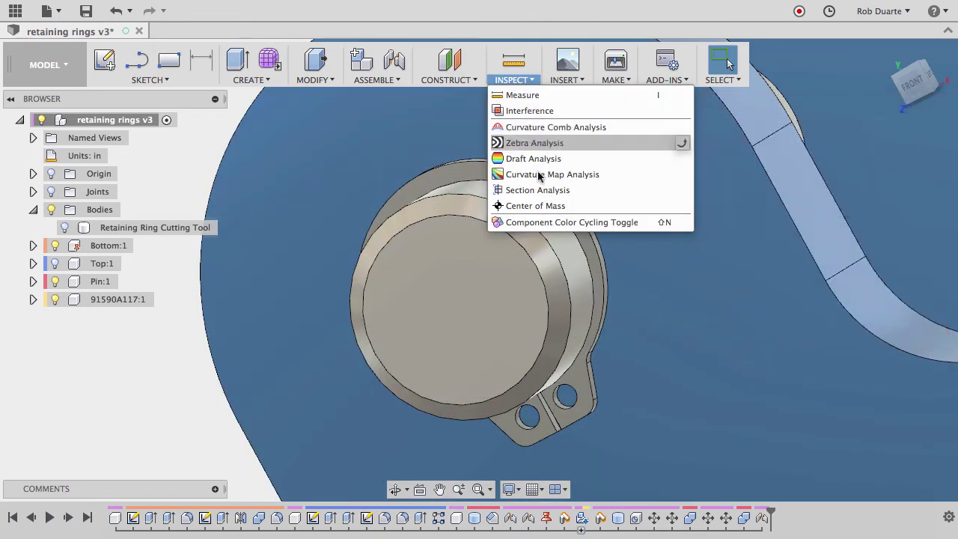
left_click(542, 191)
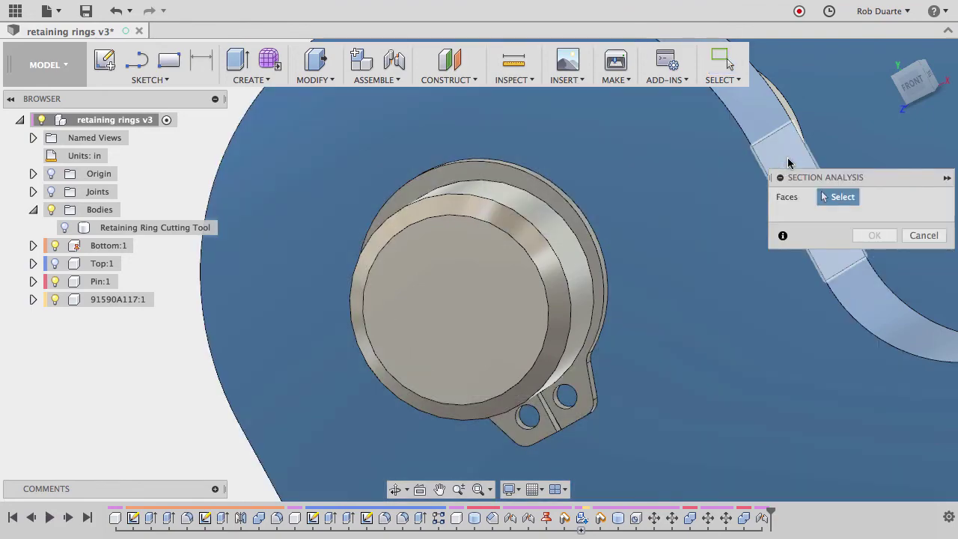
left_click(786, 160)
left_click_drag(760, 174, 529, 229)
scroll(526, 230, "up", 3)
scroll(413, 184, "up", 3)
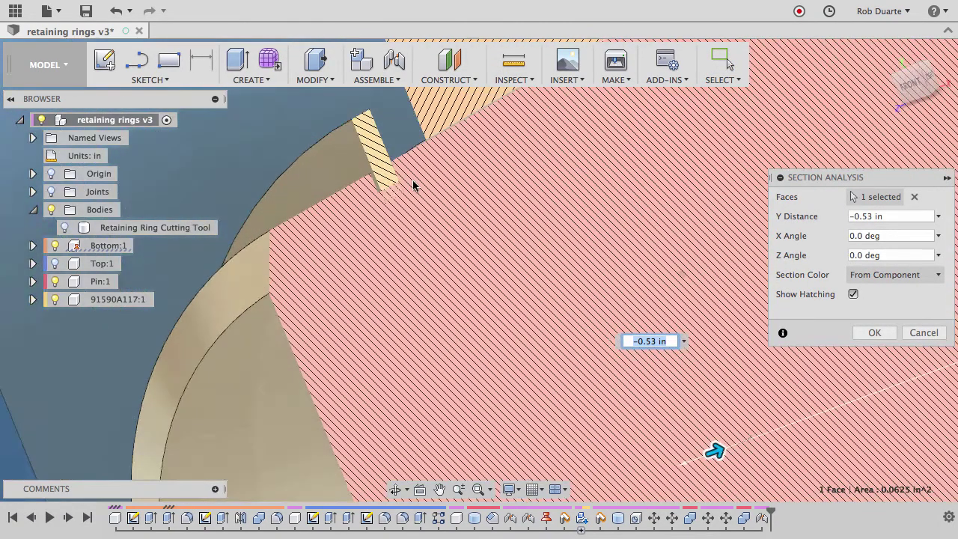
mouse_move(393, 255)
middle_mouse_down("shift")
mouse_move(402, 263)
mouse_move(416, 212)
mouse_move(440, 198)
mouse_move(415, 180)
mouse_move(387, 178)
mouse_move(393, 150)
mouse_move(398, 186)
middle_mouse_up("shift")
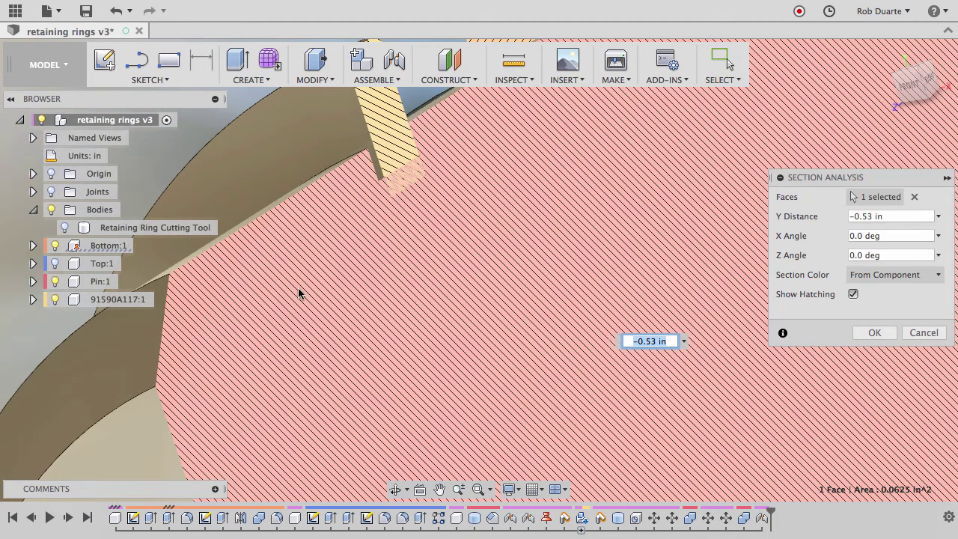
mouse_move(300, 292)
middle_mouse_down("shift")
mouse_move(218, 314)
mouse_move(241, 293)
middle_mouse_up("shift")
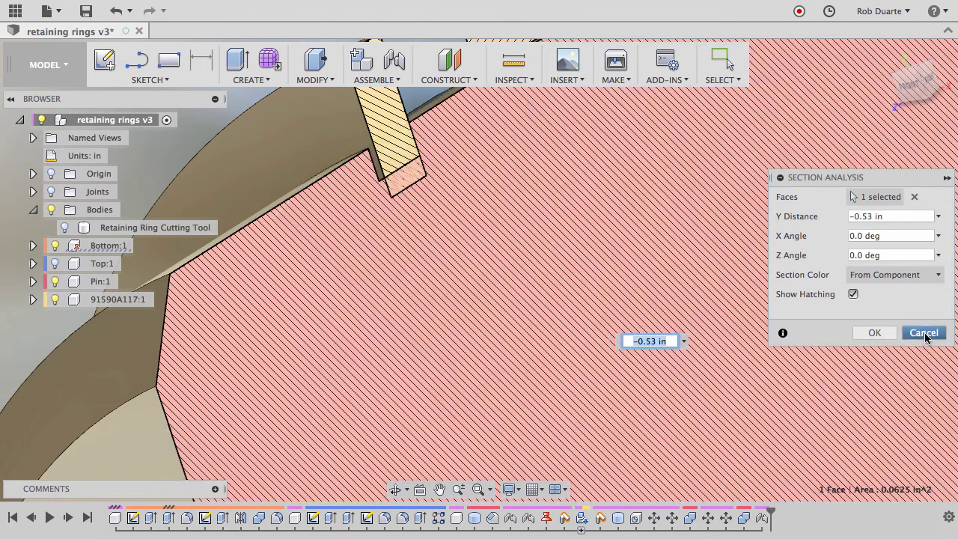
left_click(924, 332)
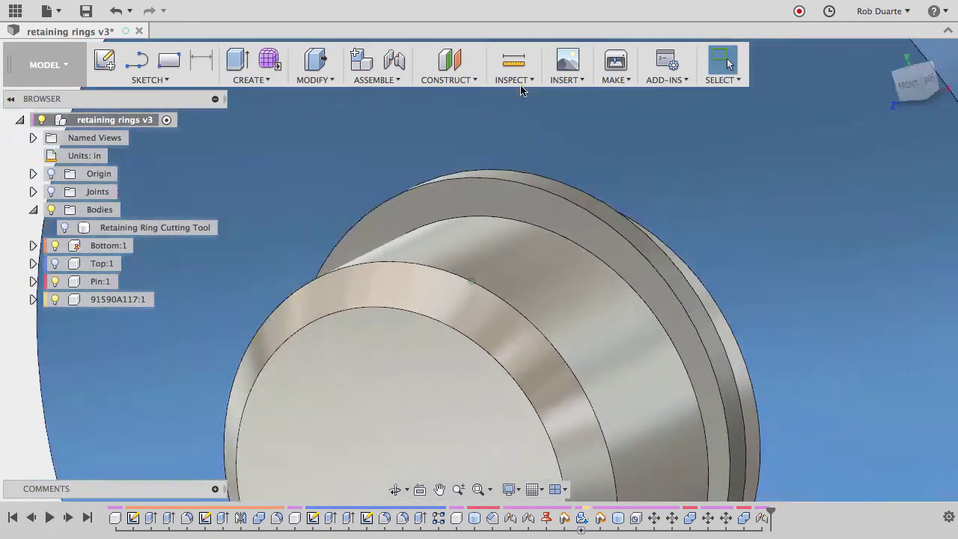
left_click(513, 80)
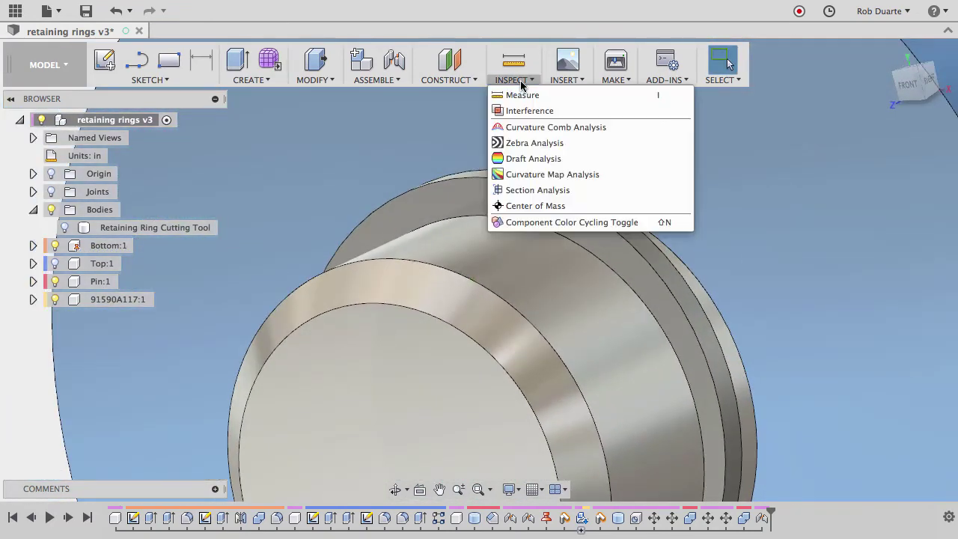
left_click(529, 110)
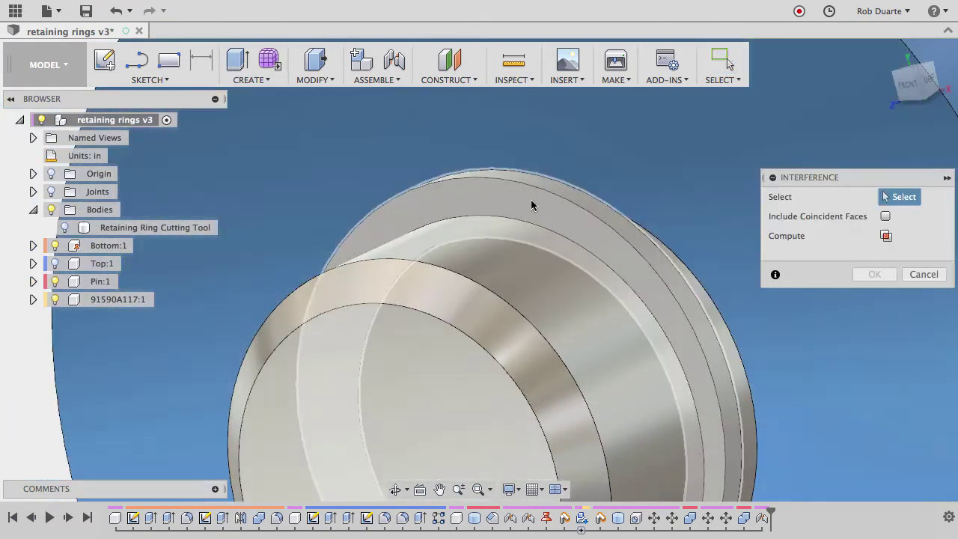
left_click(527, 217)
left_click(543, 284)
left_click(879, 236)
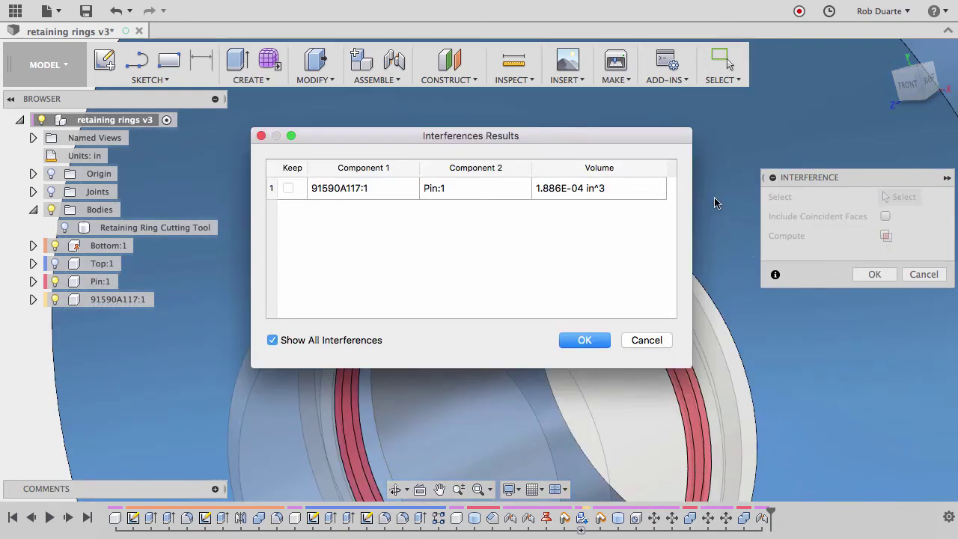
left_click(570, 193)
left_click_drag(567, 142, 887, 120)
scroll(468, 182, "down", 3)
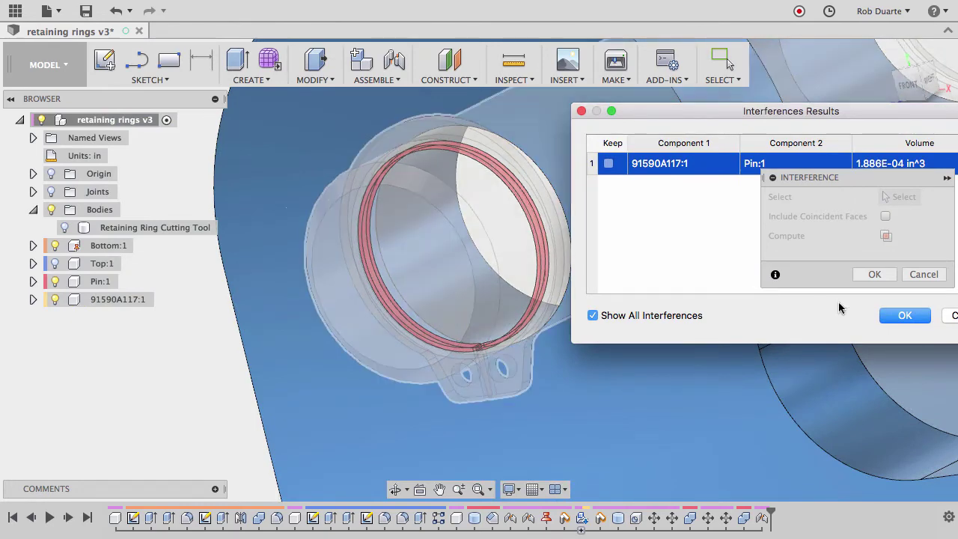
- Close the interference check, hide retaining ring 91590A117:1, and hide the interface to show only the model
left_click(923, 274)
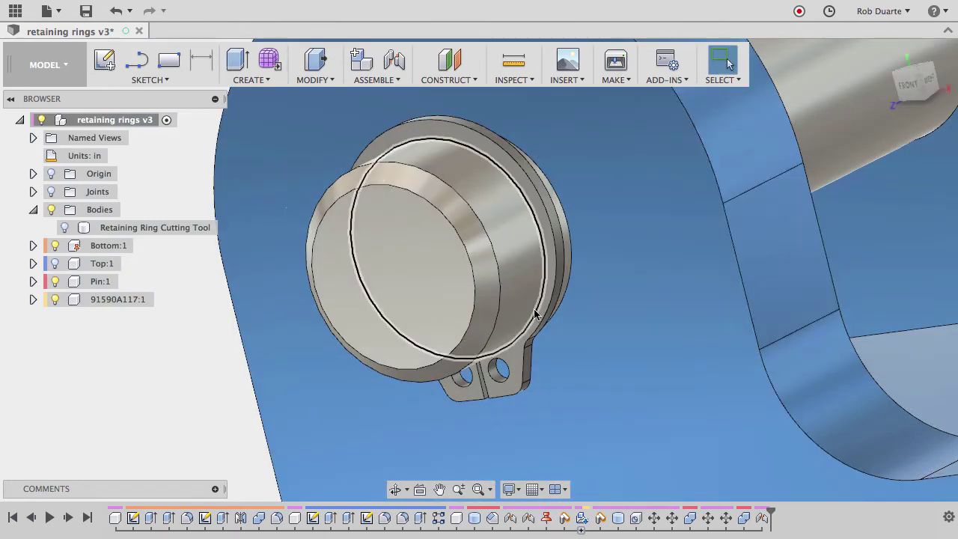
middle_click_drag(529, 318, 521, 224, "shift")
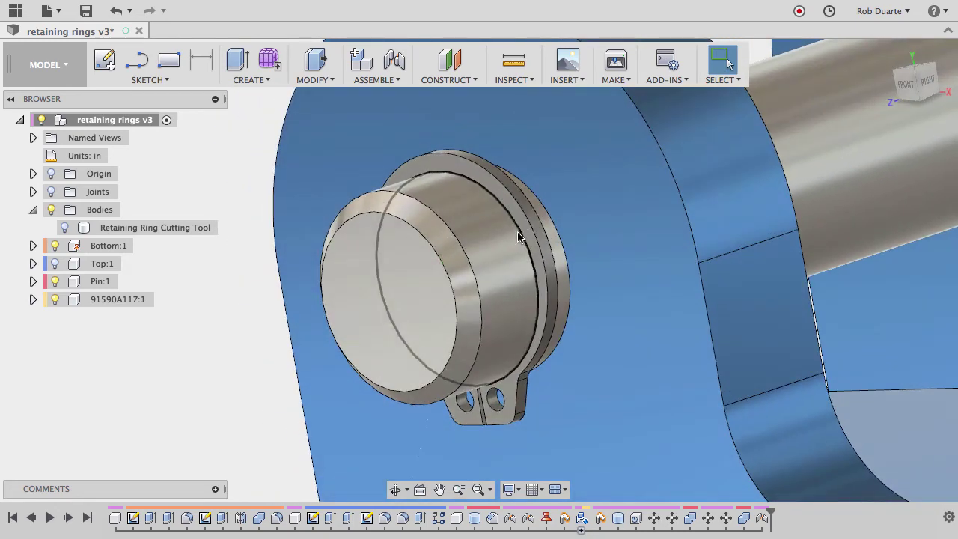
middle_click_drag(201, 402, 260, 397, "shift")
left_click(55, 299)
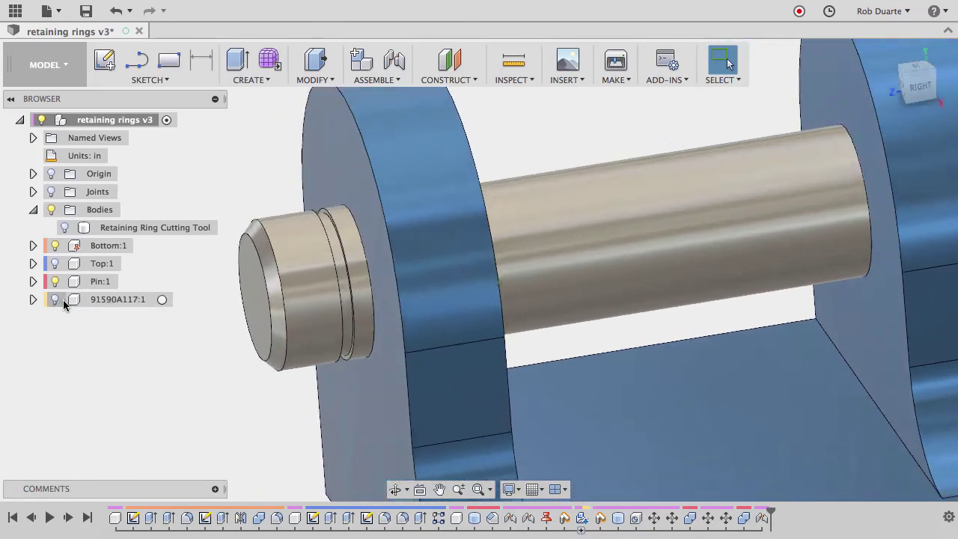
scroll(283, 272, "up", 5)
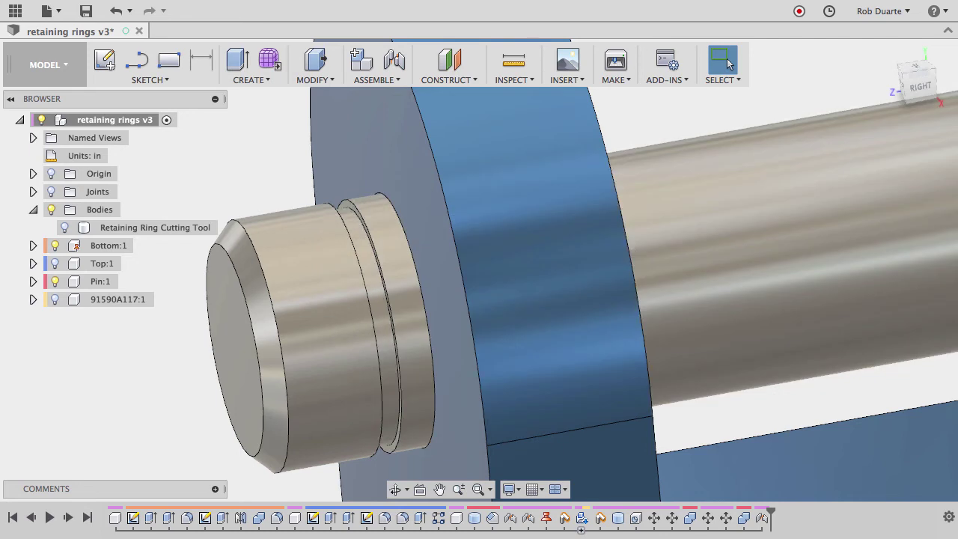
key("ctrl+shift+h")
- Hide Bottom:1, Top:1 and Pin:1 and show the Retaining Ring Cutting Tool body
left_click(54, 245)
left_click(55, 264)
left_click(55, 281)
left_click(65, 228)
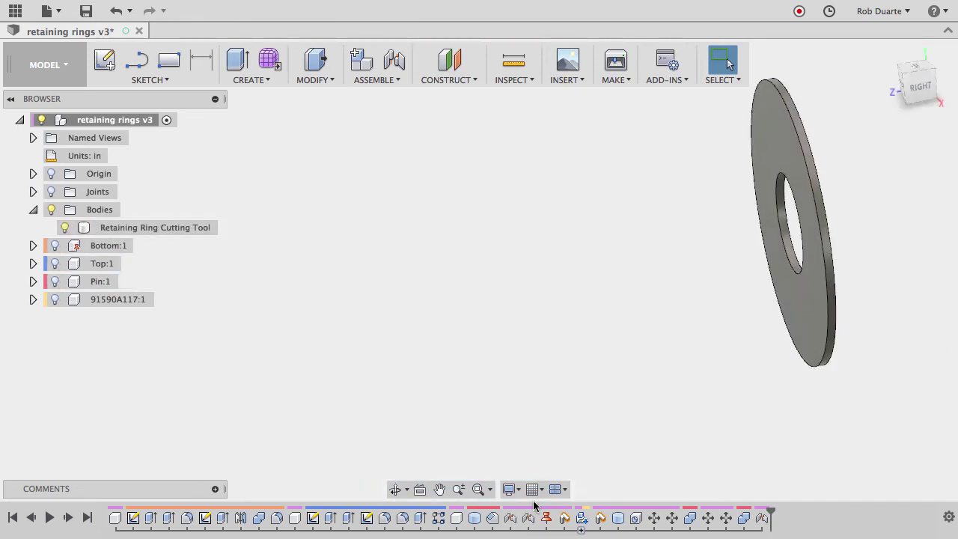
- Edit the cutting-tool ring's Hole feature from the timeline to a new diameter
left_click(790, 258)
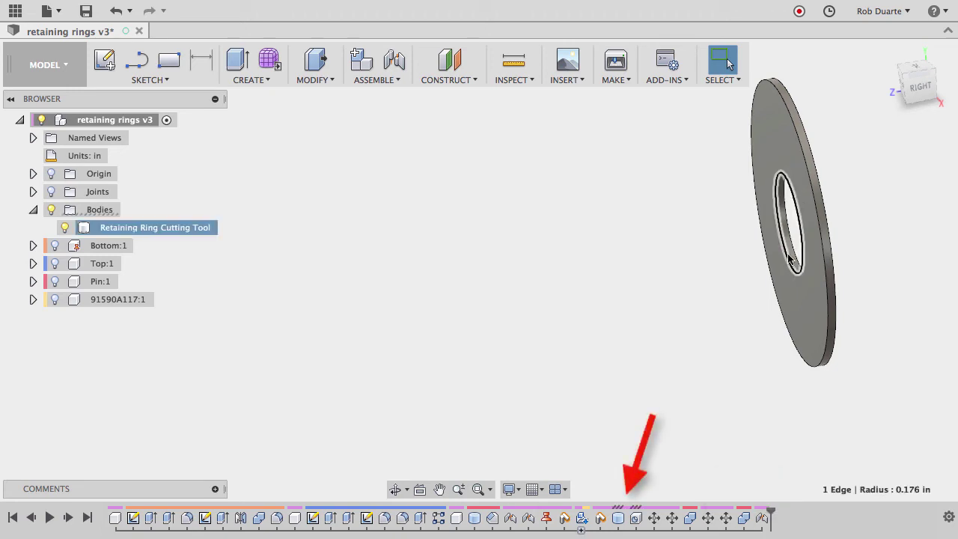
double_click(636, 518)
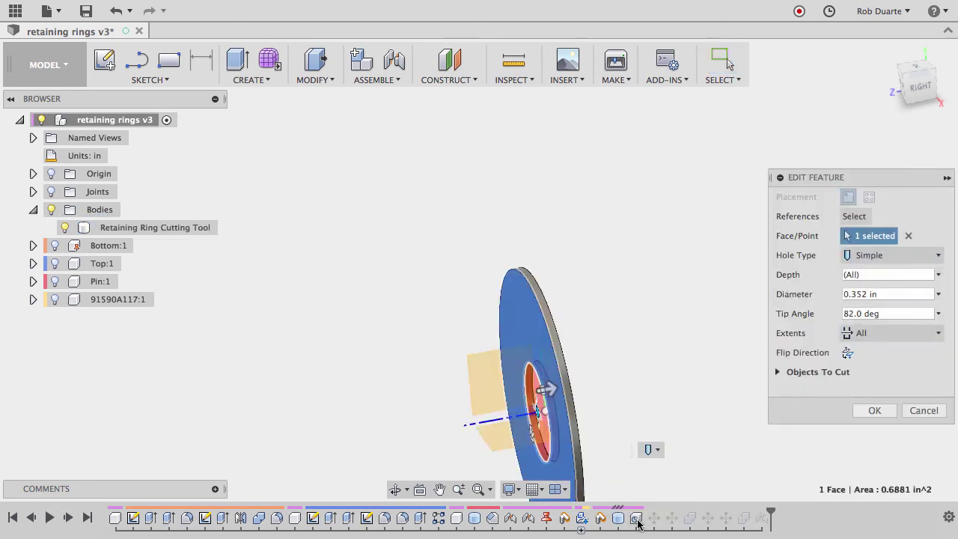
left_click(867, 294)
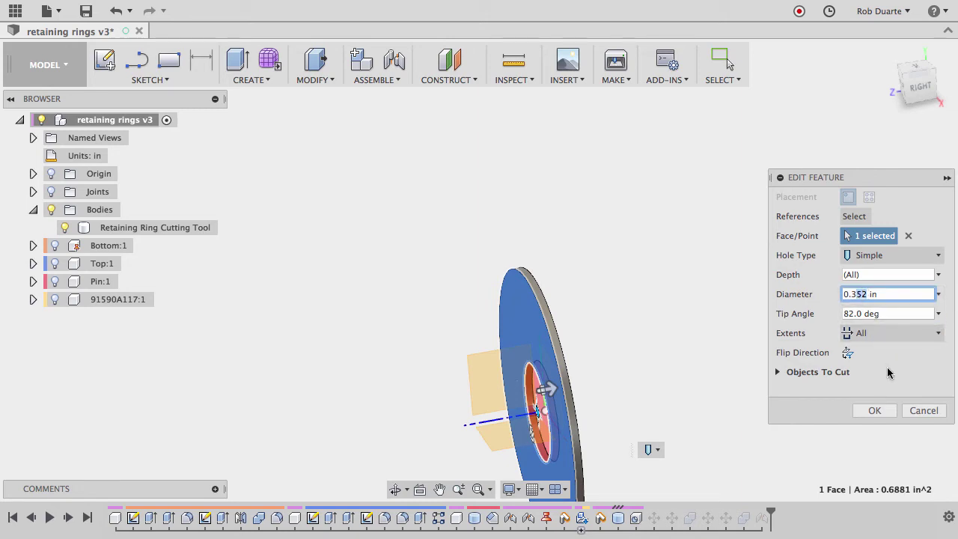
left_click(882, 414)
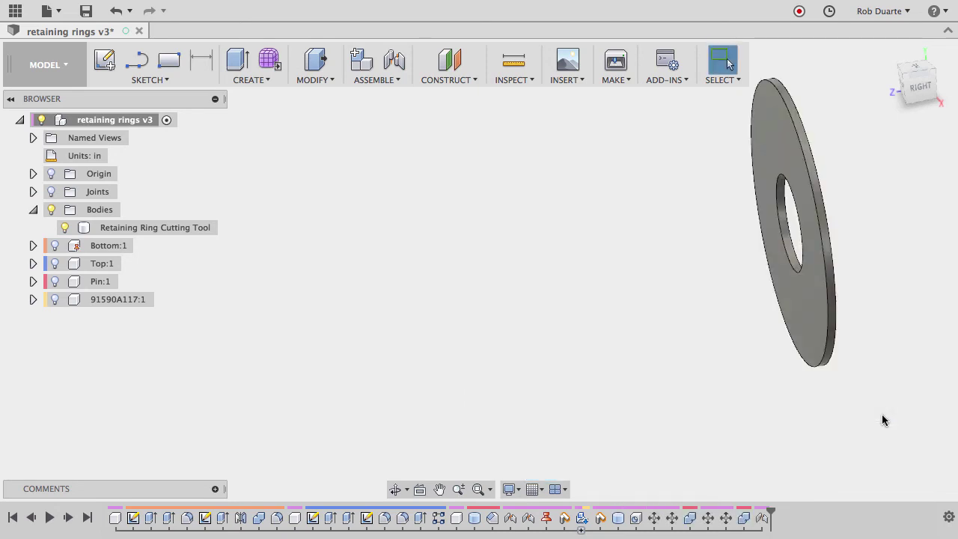
- Show Bottom:1, Top:1, Pin:1 and clip 91590A117:1, hide the cutting tool, and inspect both pin-end grooves
left_click(55, 246)
left_click(55, 263)
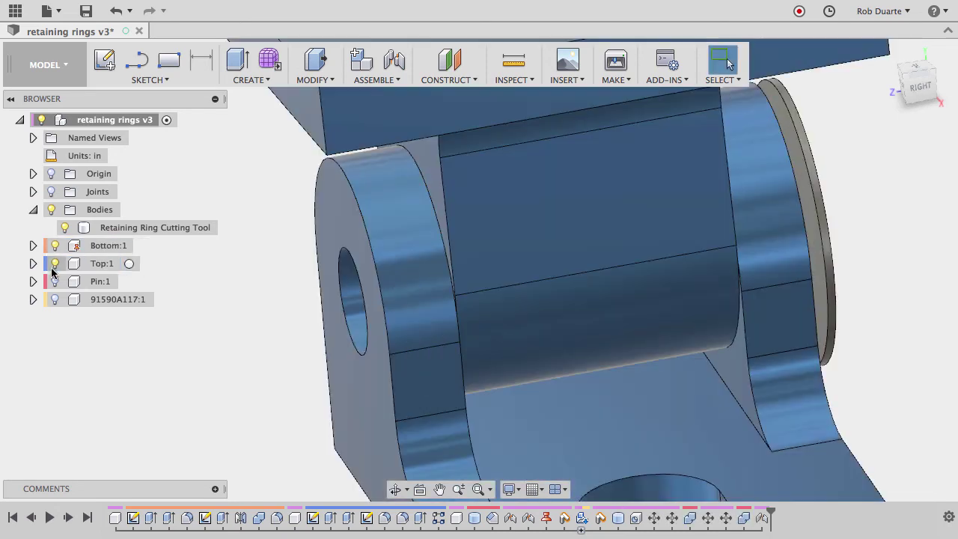
left_click(55, 282)
left_click(65, 227)
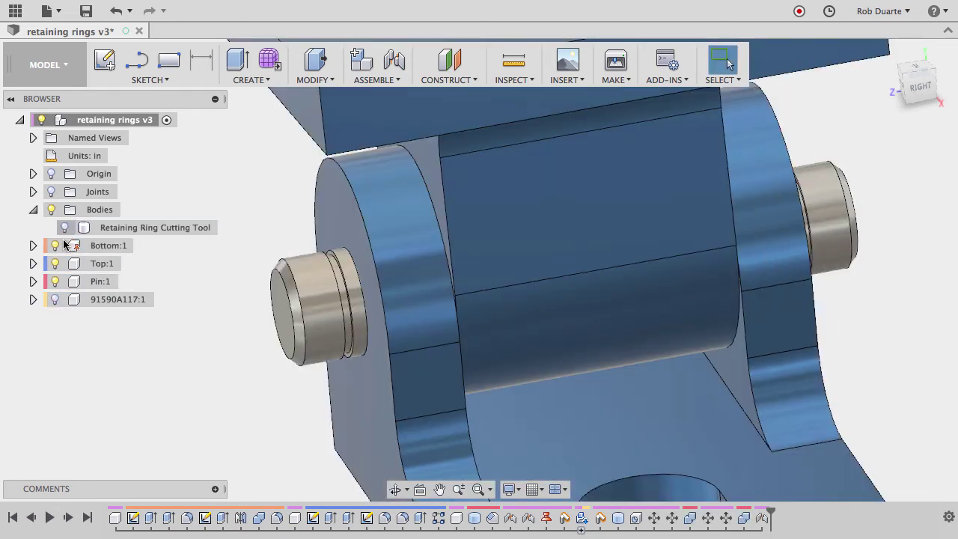
left_click(55, 300)
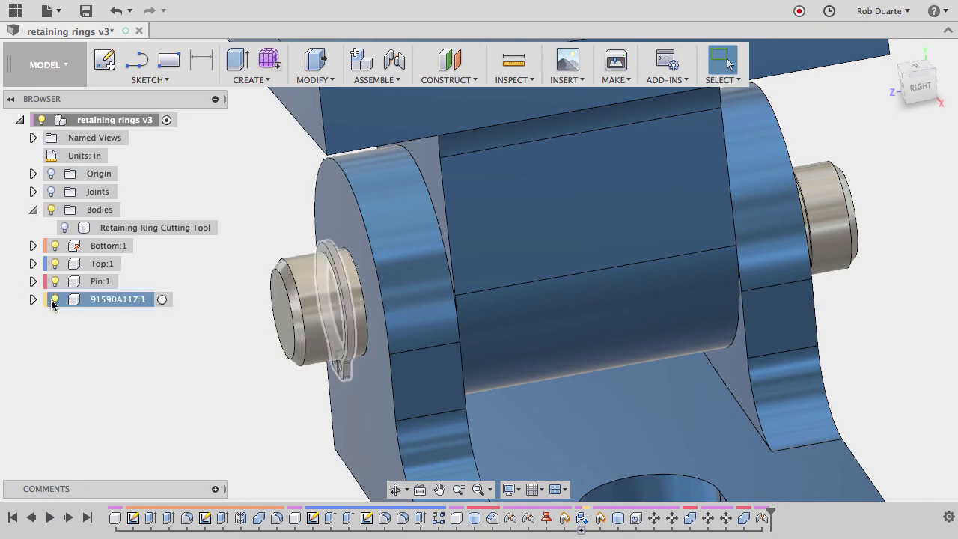
middle_click_drag(734, 224, 880, 196, "shift")
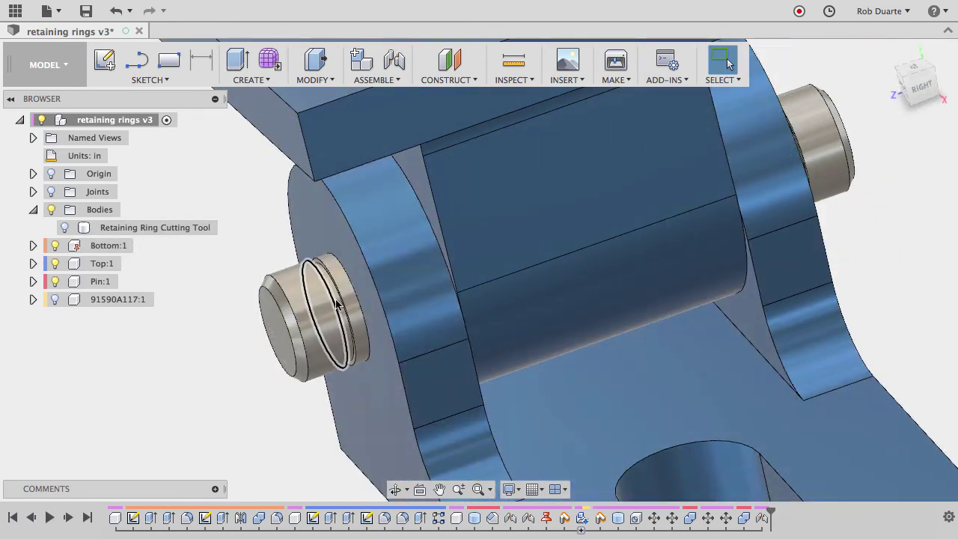
middle_click_drag(669, 147, 830, 178, "shift")
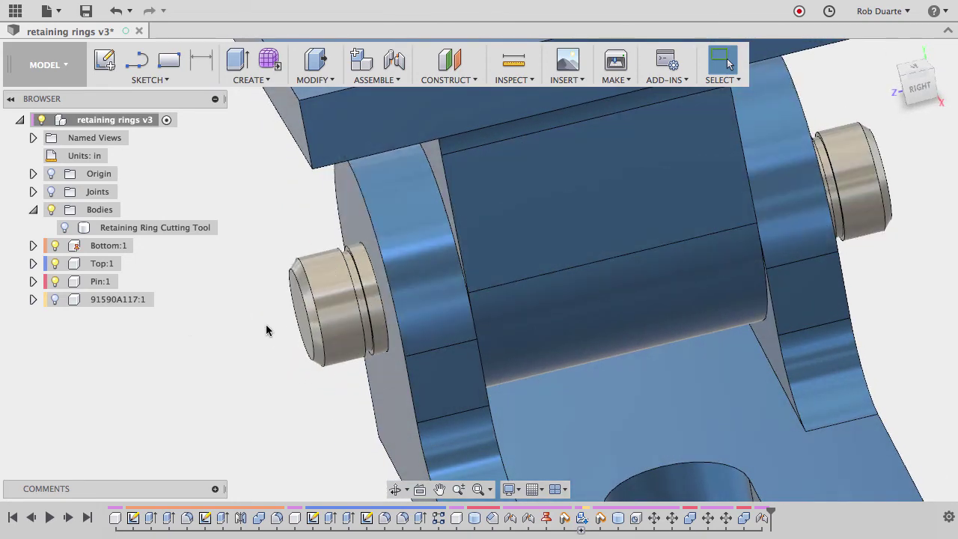
scroll(266, 330, "down", 5)
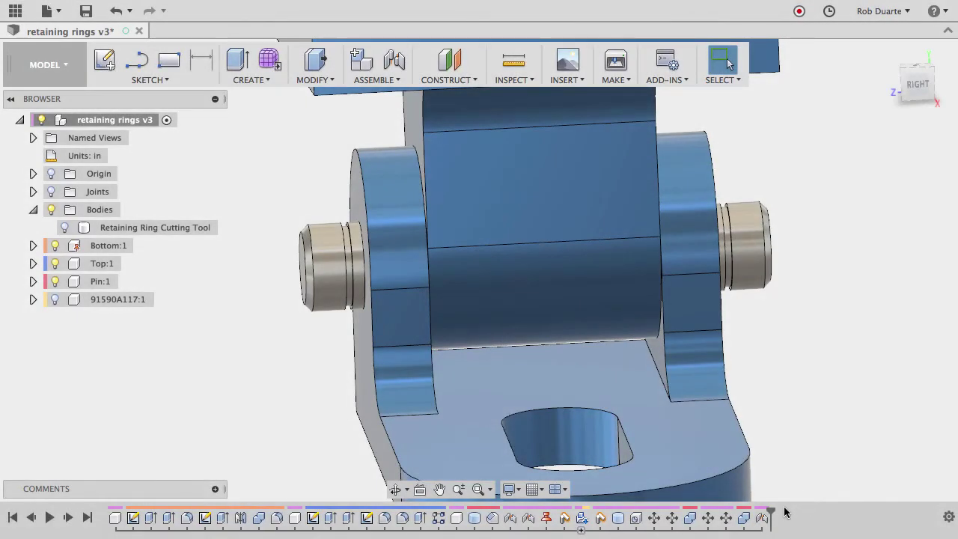
- Roll the timeline back before the groove cuts, leaving only the cutting-tool body visible
left_click_drag(771, 513, 643, 518)
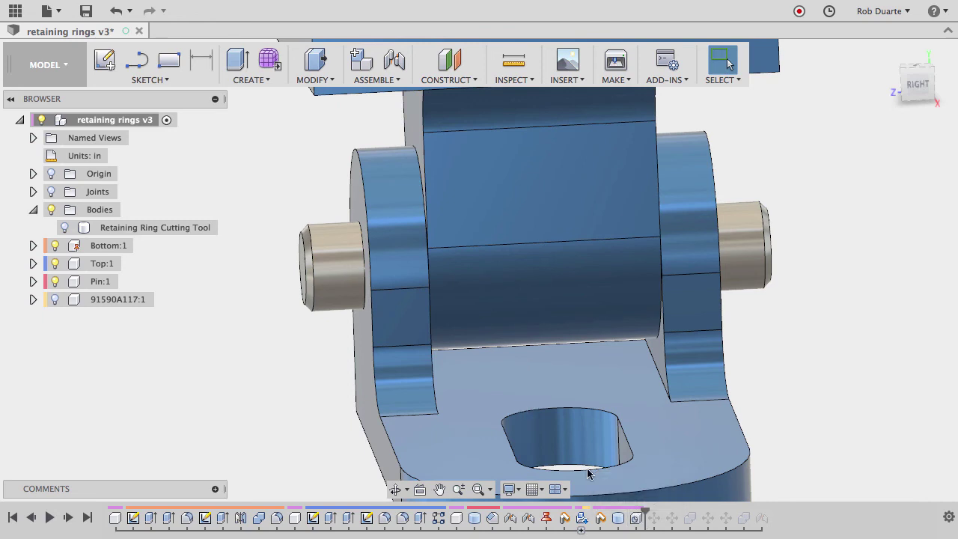
left_click(64, 227)
left_click(55, 299)
left_click(55, 246)
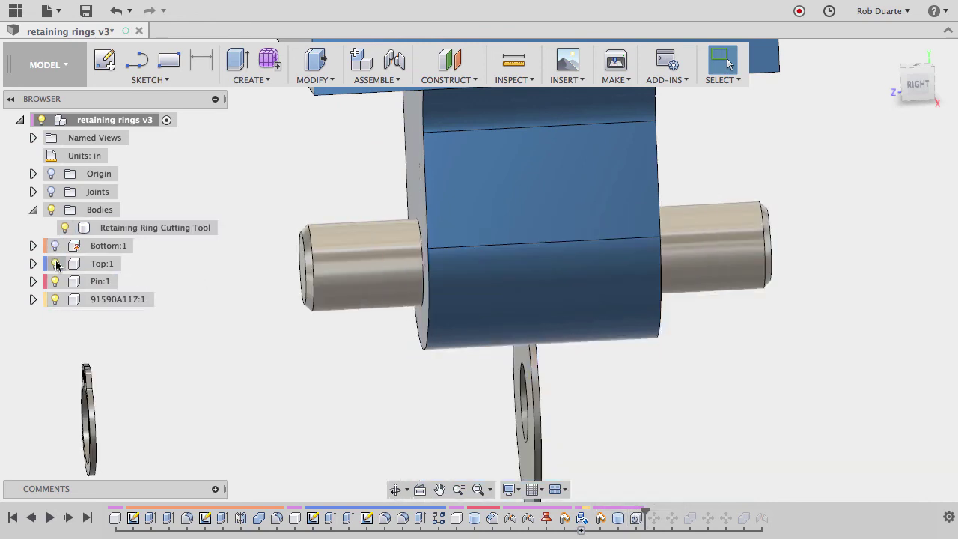
left_click(55, 263)
left_click(55, 282)
left_click(54, 299)
- Select the Retaining Ring Cutting Tool ring, viewing its face at an angle
left_click(514, 344)
middle_click_drag(514, 344, 563, 427, "shift")
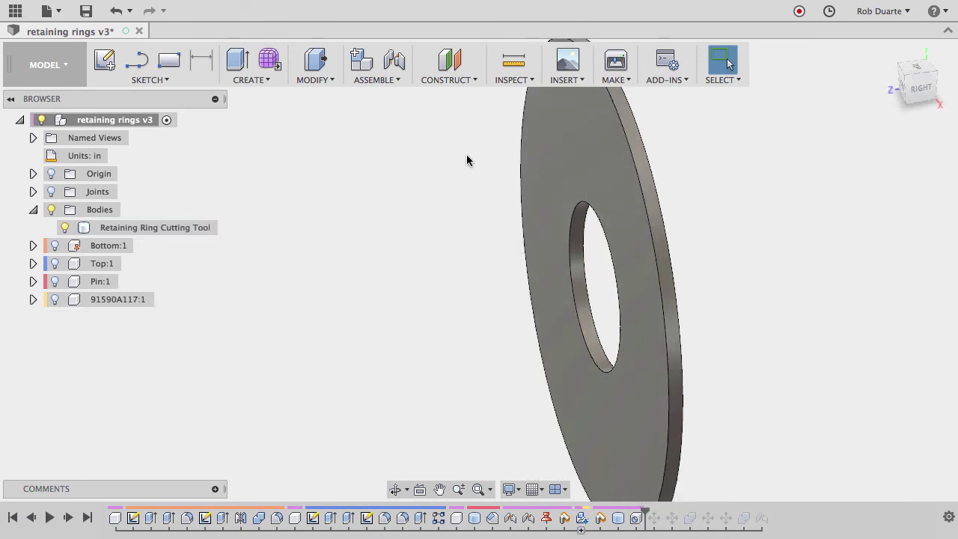
left_click(547, 197)
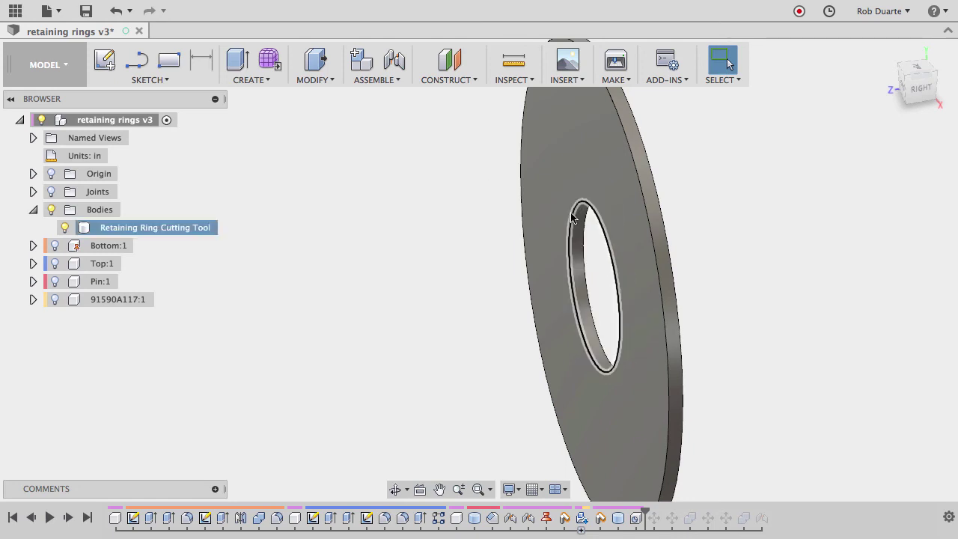
- Chamfer the front and back hole edges of the cutting-tool disc by 0.01 in and roll the timeline to the end
key("Escape")
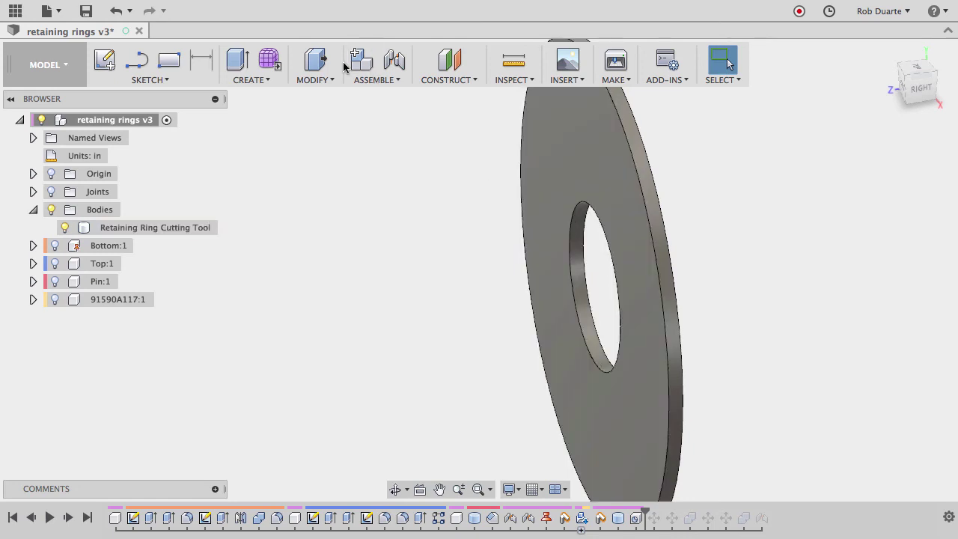
left_click(387, 80)
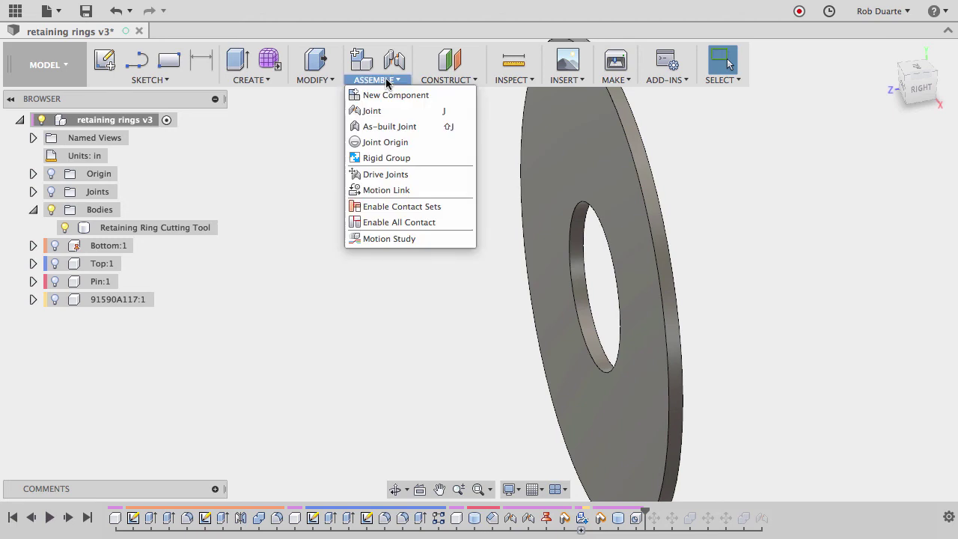
left_click(315, 80)
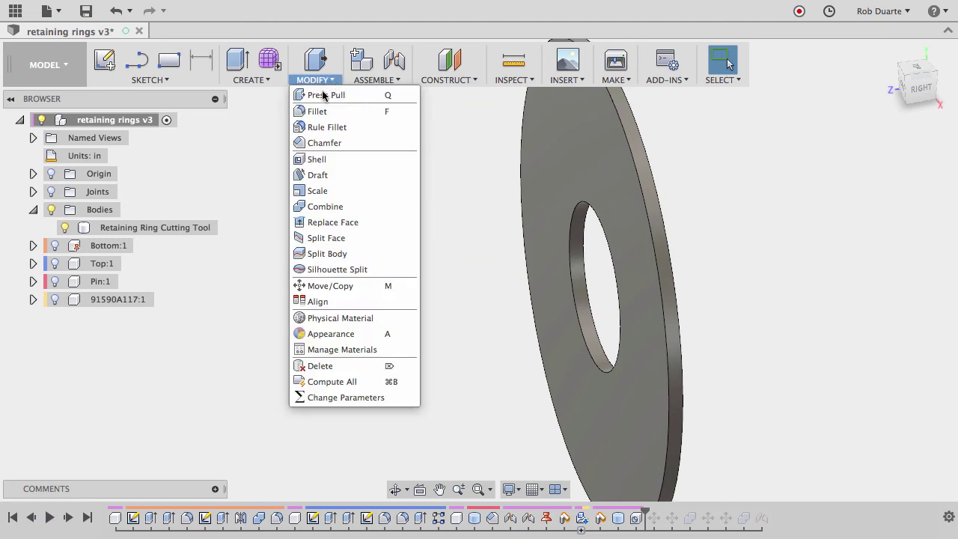
left_click(333, 144)
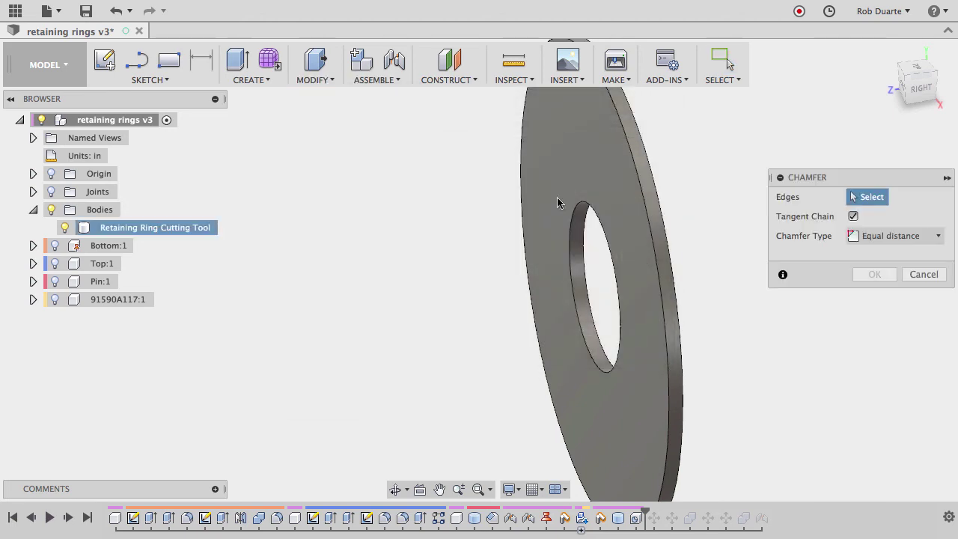
left_click(586, 223)
left_click(588, 223)
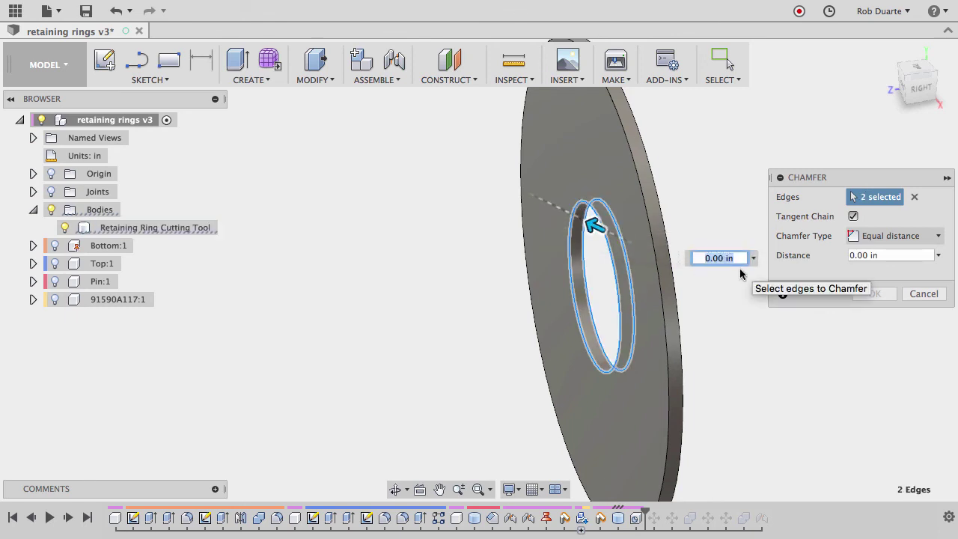
type(".01")
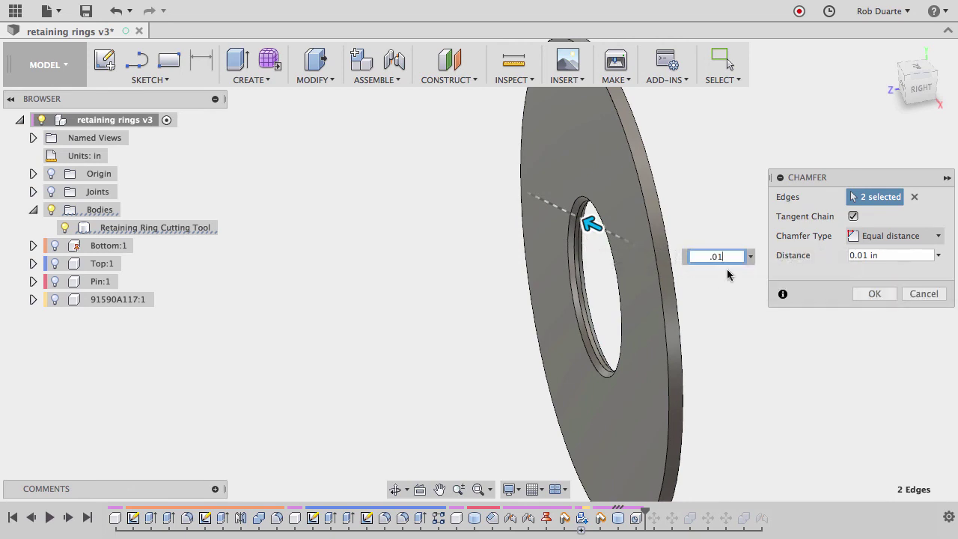
left_click(872, 294)
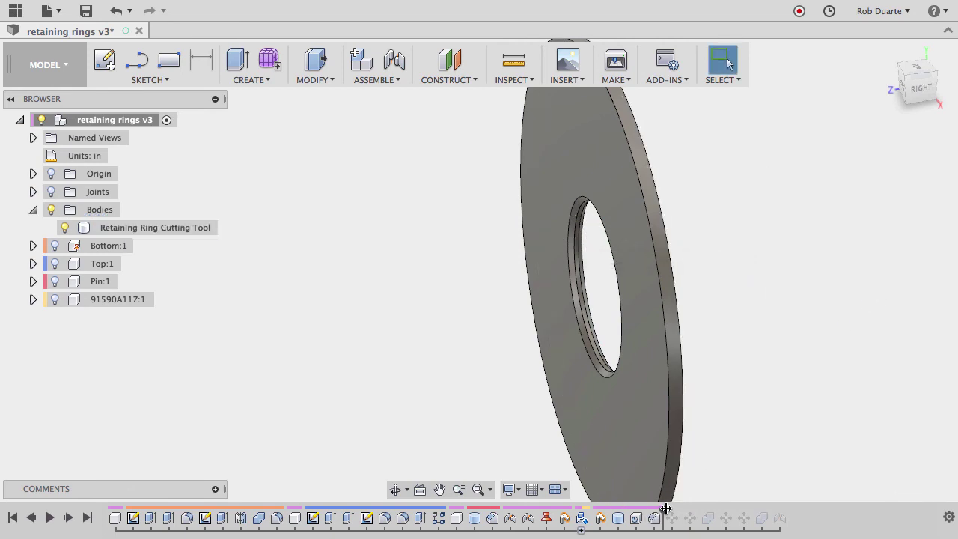
left_click_drag(664, 510, 787, 510)
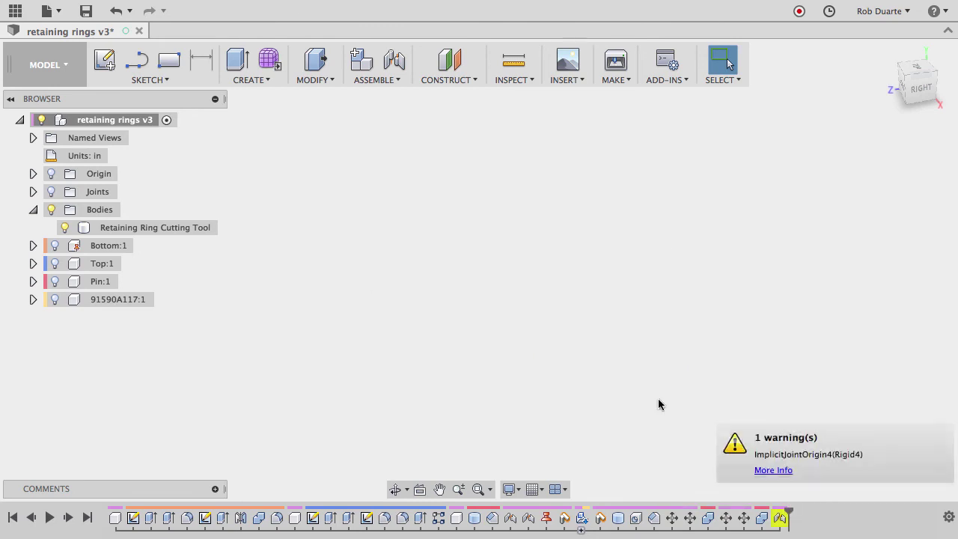
- Make the Bottom:1, Top:1, Pin:1 and 91590A117:1 retaining ring bodies visible again
left_click(55, 244)
left_click(55, 262)
left_click(54, 281)
left_click(55, 299)
left_click(55, 281)
left_click(54, 299)
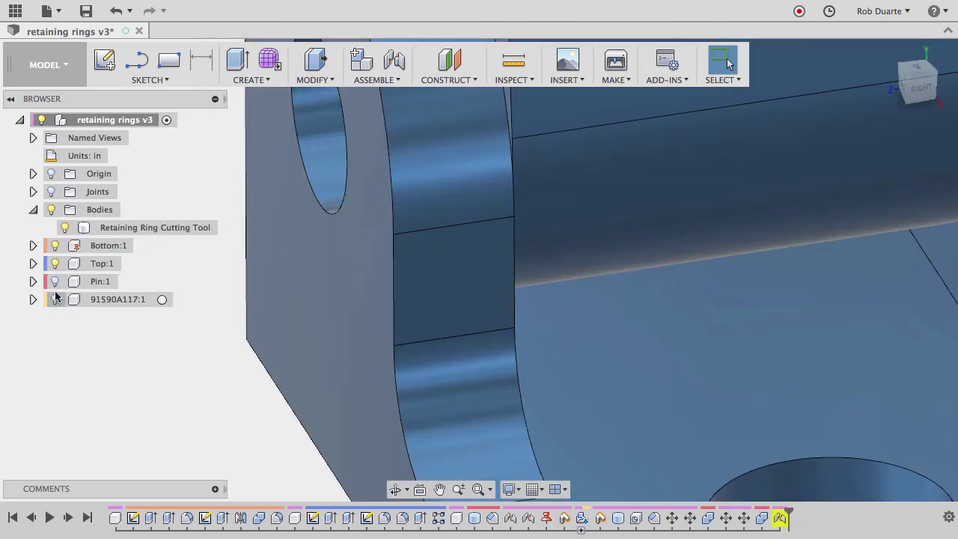
left_click(55, 280)
left_click(55, 299)
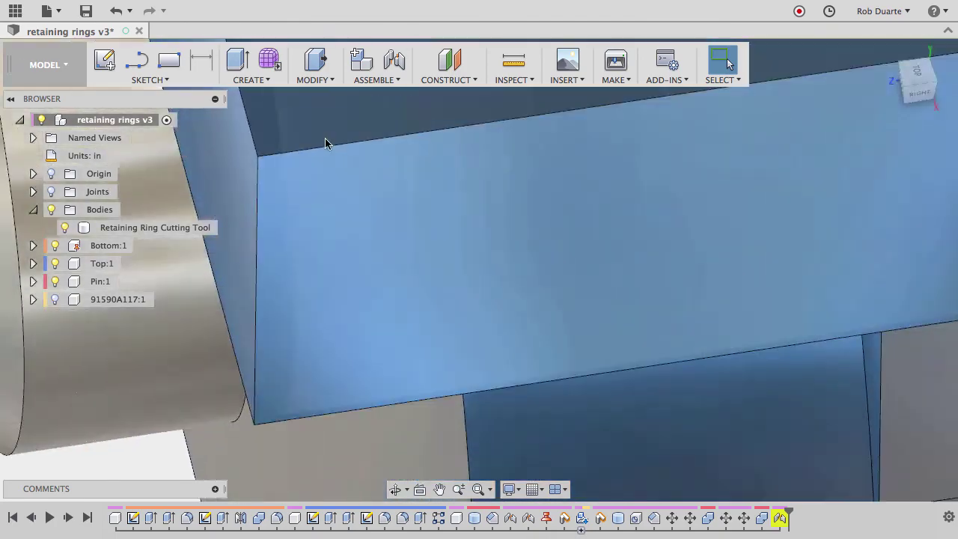
- Zoom in on the pin's ring groove and hide the cutting tool body to inspect it
middle_click_drag(325, 143, 696, 235, "shift")
scroll(697, 235, "down", 5)
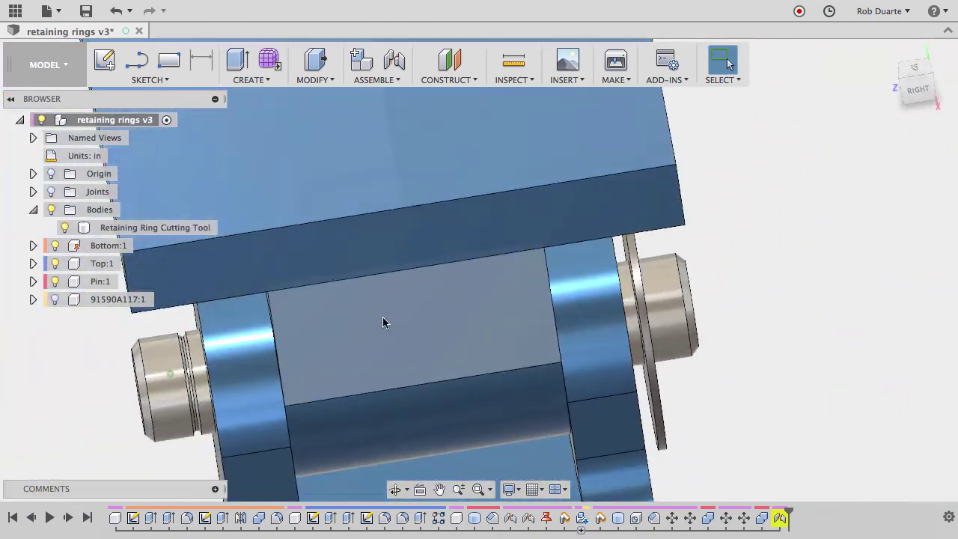
left_click(64, 228)
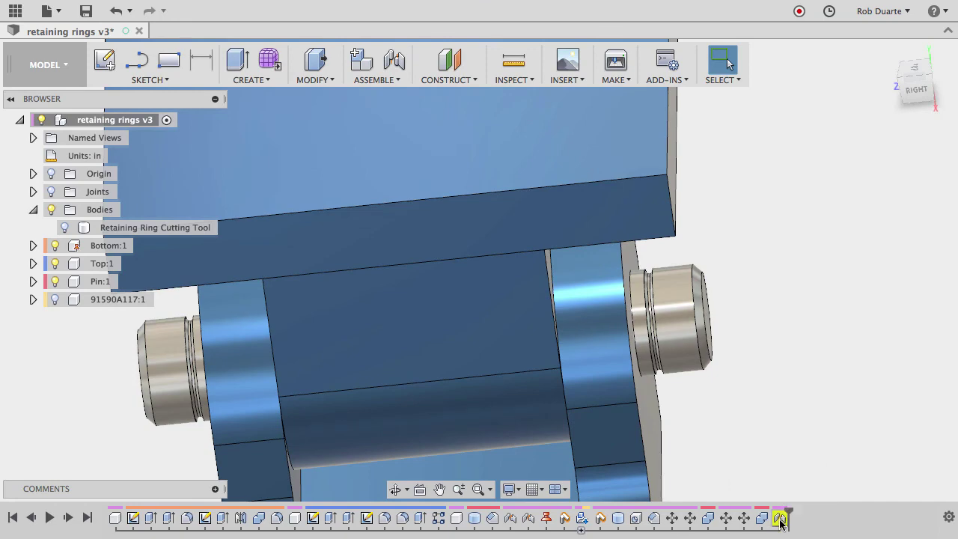